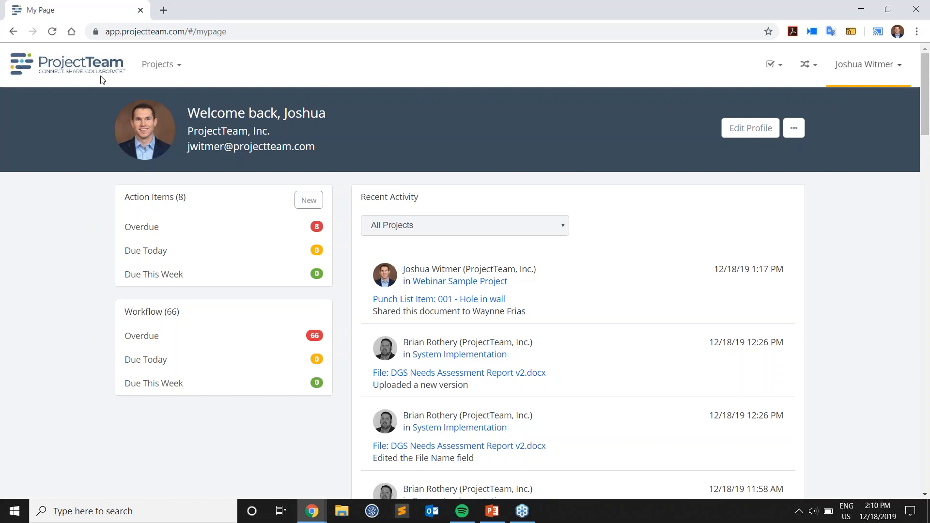
Open the Share Groups setup of the Webinar Sample Project
{"action": "left_click", "coordinate": [150, 79]}
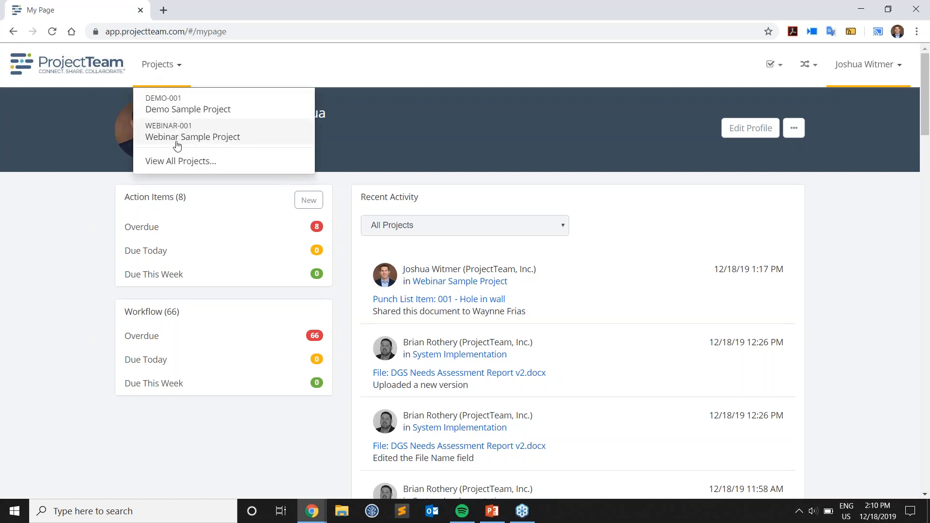
{"action": "left_click", "coordinate": [274, 138]}
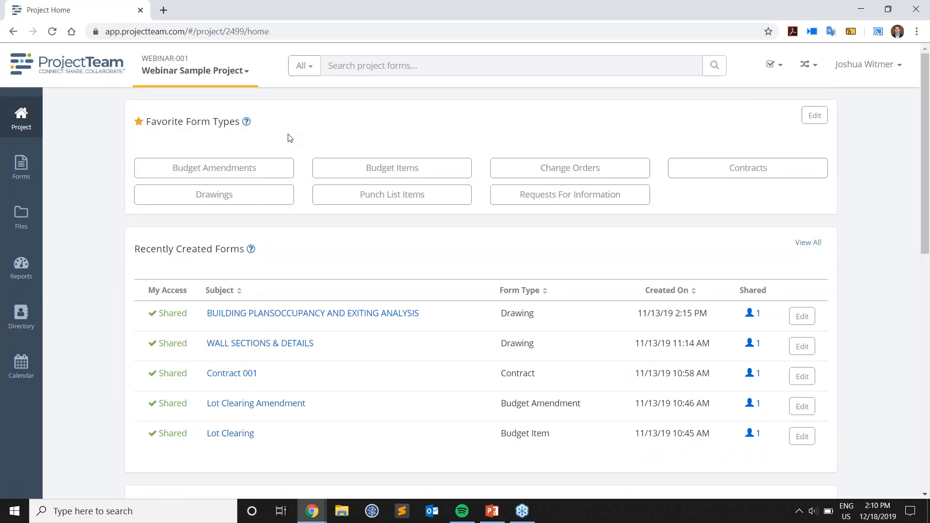
{"action": "left_click_drag", "start_coordinate": [927, 245], "coordinate": [927, 404]}
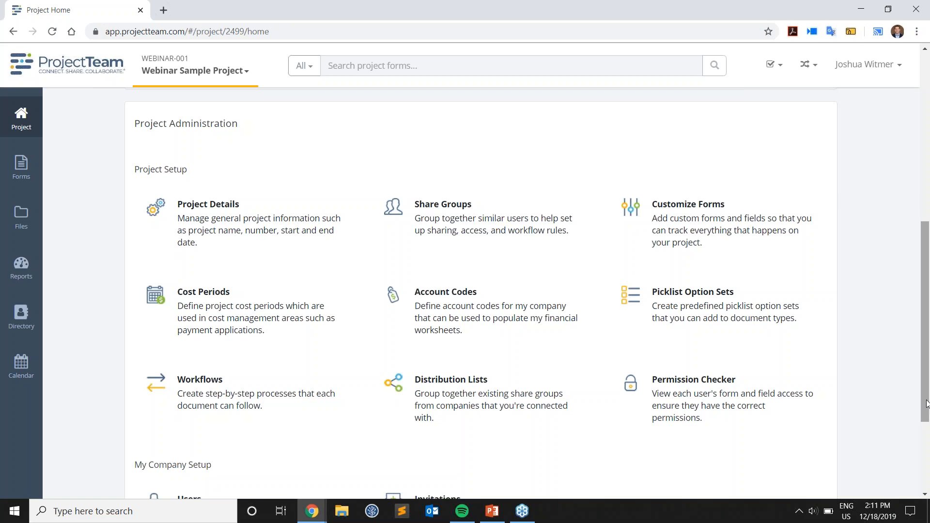
{"action": "left_click", "coordinate": [556, 235]}
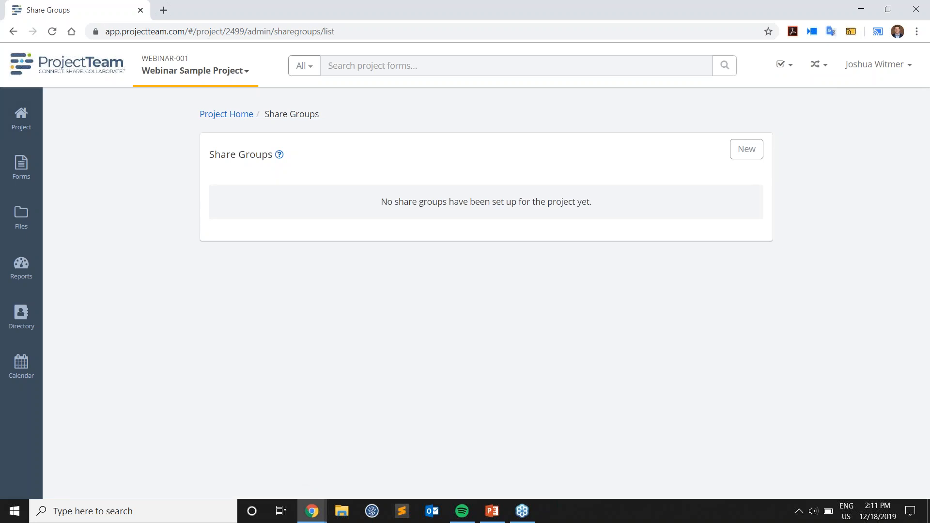
Create a share group named "Important Team members" with the description "All important team members" and save it
{"action": "left_click", "coordinate": [739, 158]}
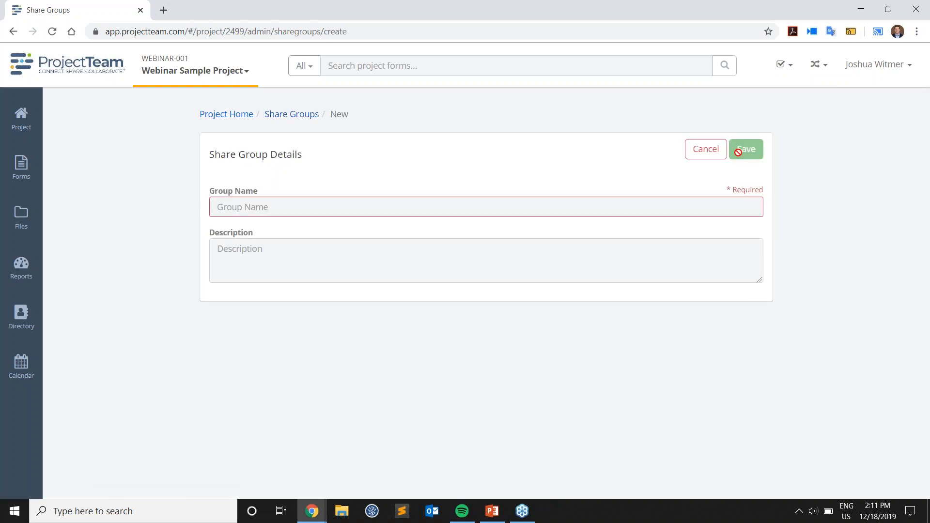
{"action": "left_click", "coordinate": [598, 203]}
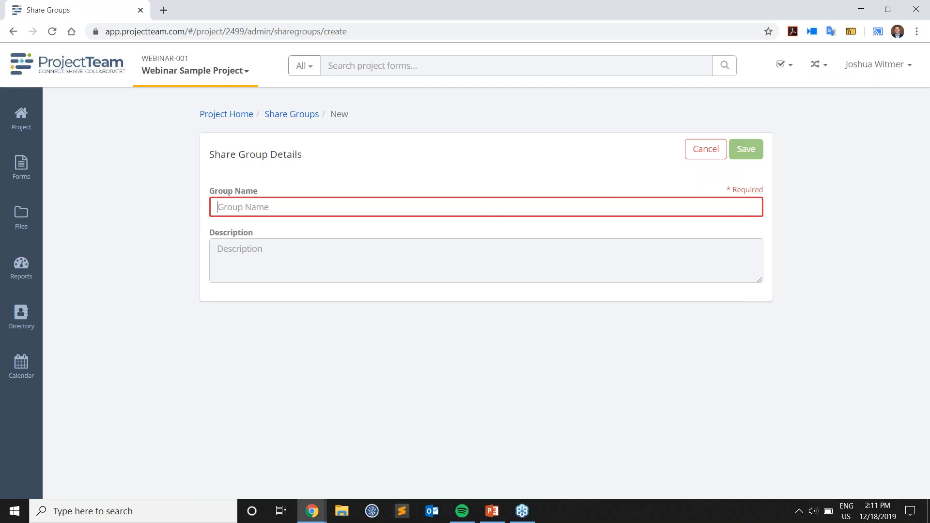
{"action": "type", "text": "Import"}
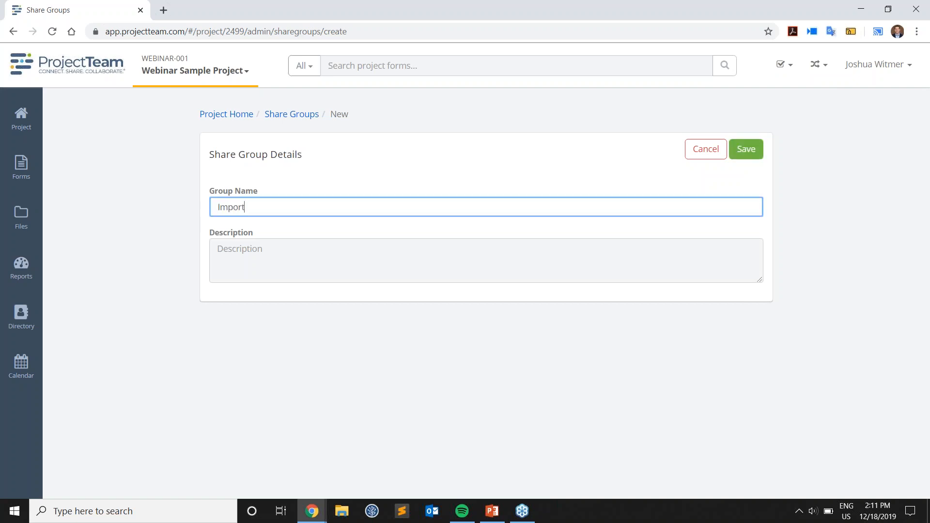
{"action": "type", "text": "ant Team members"}
{"action": "left_click", "coordinate": [531, 252]}
{"action": "type", "text": "All important "}
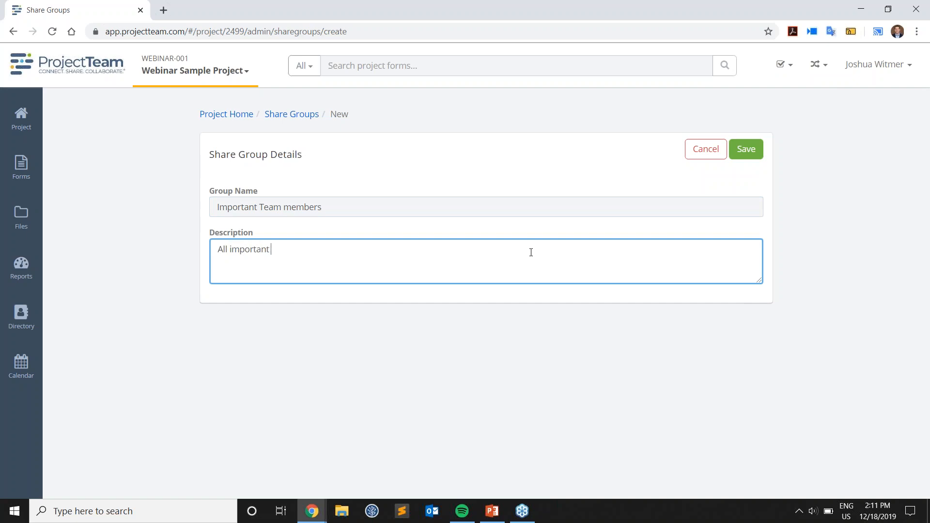
{"action": "type", "text": "team members."}
{"action": "left_click", "coordinate": [744, 150]}
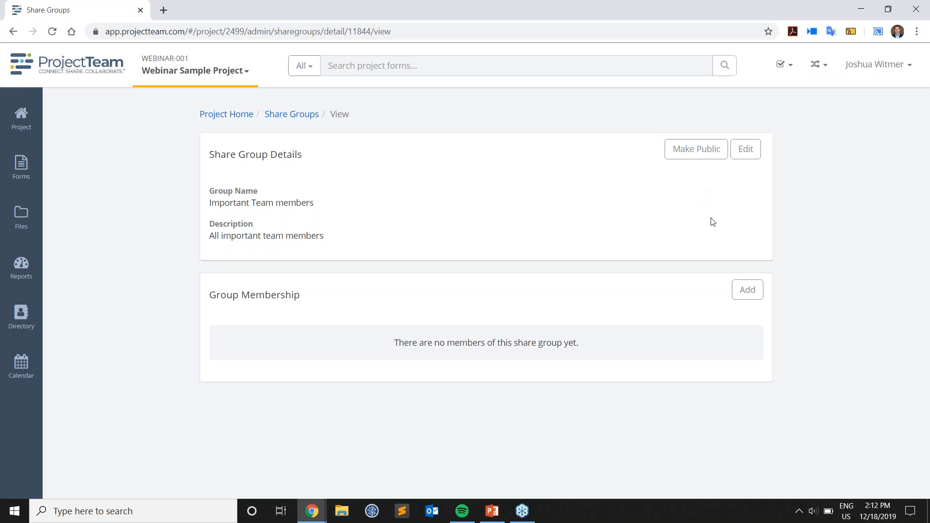
Add both listed users, the Product Manager and the Support Specialist, to the Important Team members share group
{"action": "left_click", "coordinate": [748, 293]}
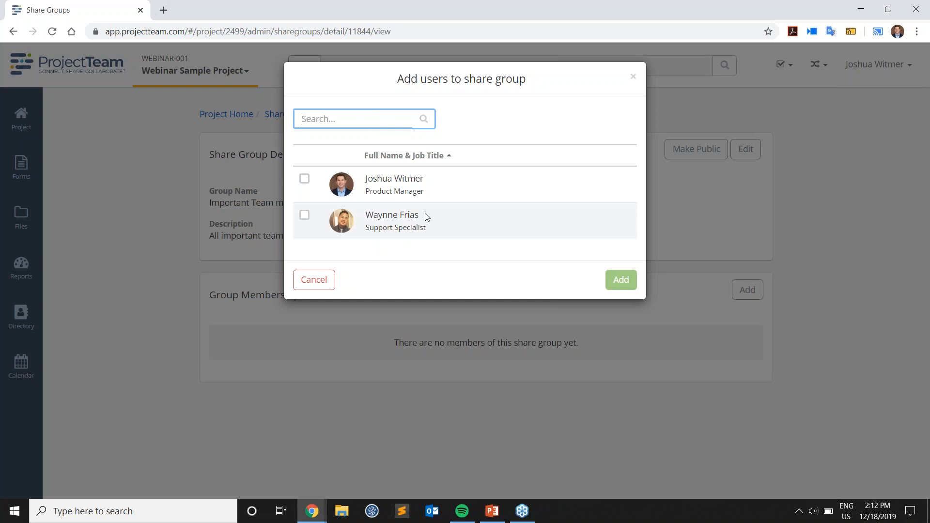
{"action": "left_click", "coordinate": [304, 179]}
{"action": "left_click", "coordinate": [304, 215]}
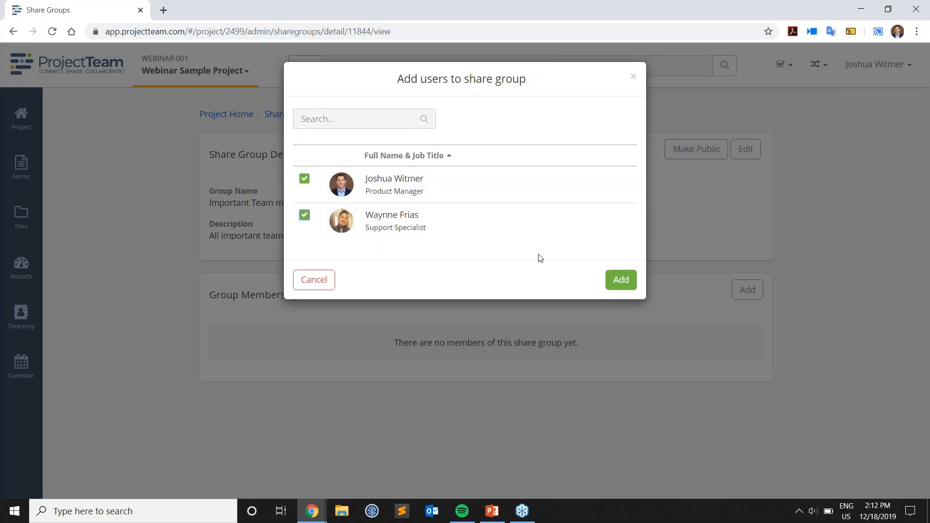
{"action": "left_click", "coordinate": [621, 279]}
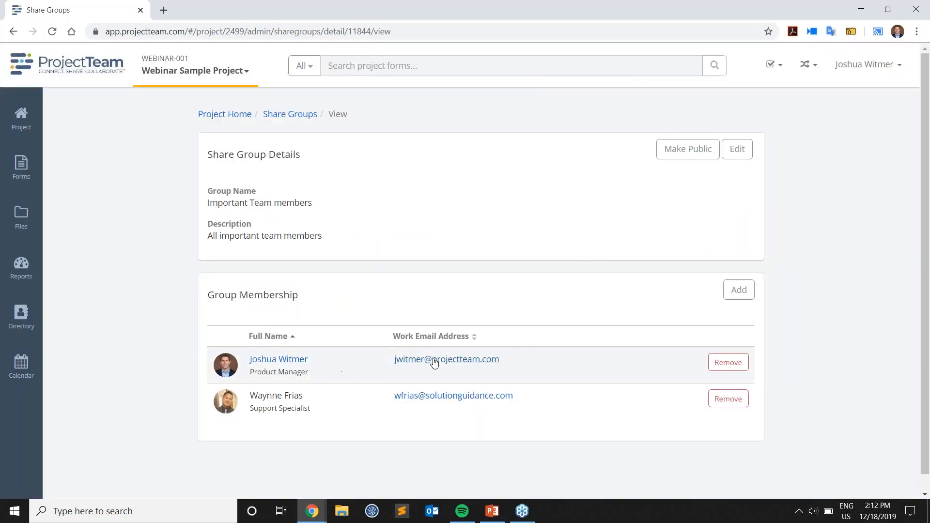
{"action": "left_click_drag", "start_coordinate": [511, 361], "coordinate": [431, 360]}
{"action": "left_click_drag", "start_coordinate": [527, 396], "coordinate": [426, 396]}
{"action": "left_click", "coordinate": [602, 391]}
Open the Requests For Information log in a new browser tab and view "001 - Light fixtures in main conference room"
{"action": "left_click", "coordinate": [21, 168]}
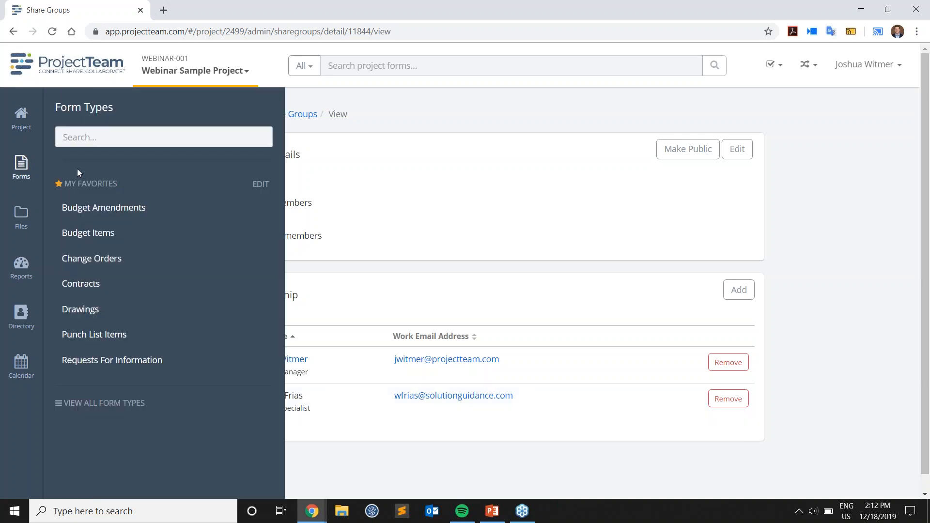
{"action": "right_click", "coordinate": [119, 363]}
{"action": "left_click", "coordinate": [155, 365]}
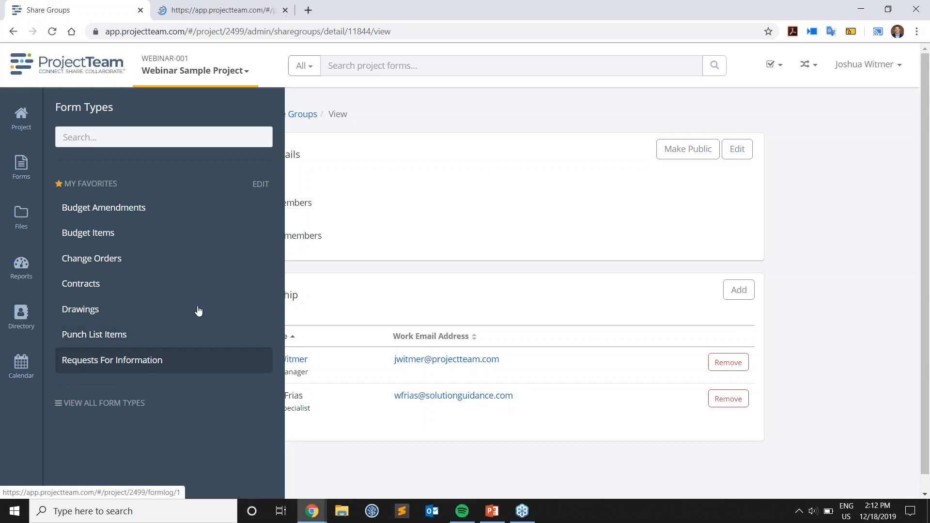
{"action": "left_click", "coordinate": [214, 12]}
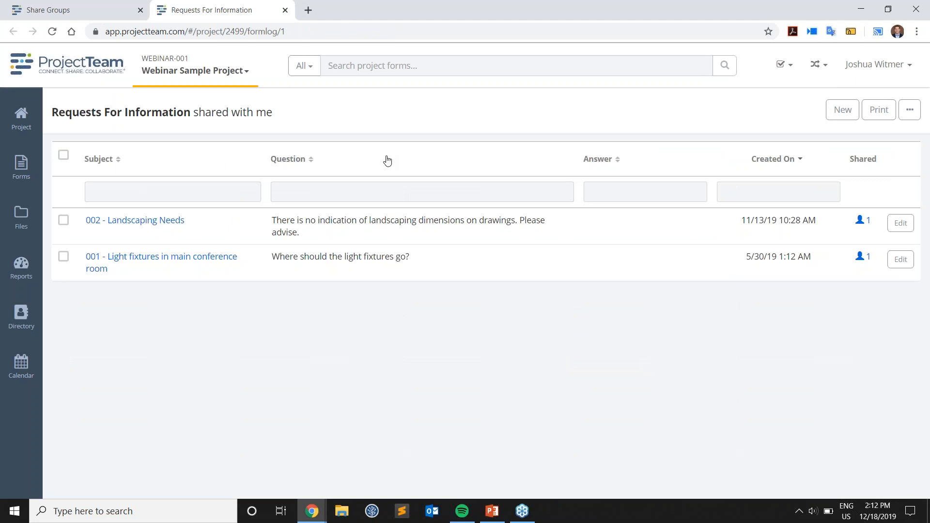
{"action": "left_click", "coordinate": [119, 261]}
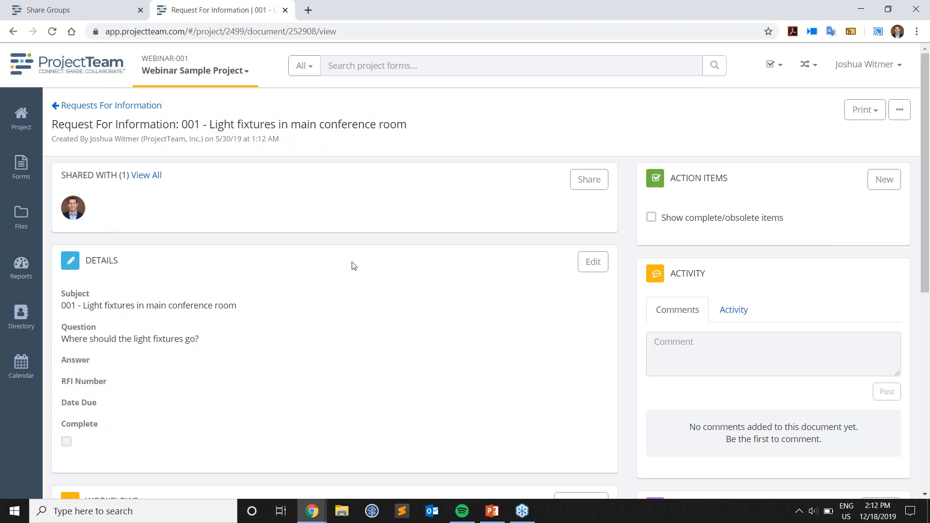
Check which users belong to the Important Team members group in the request's sharing options
{"action": "left_click", "coordinate": [589, 180]}
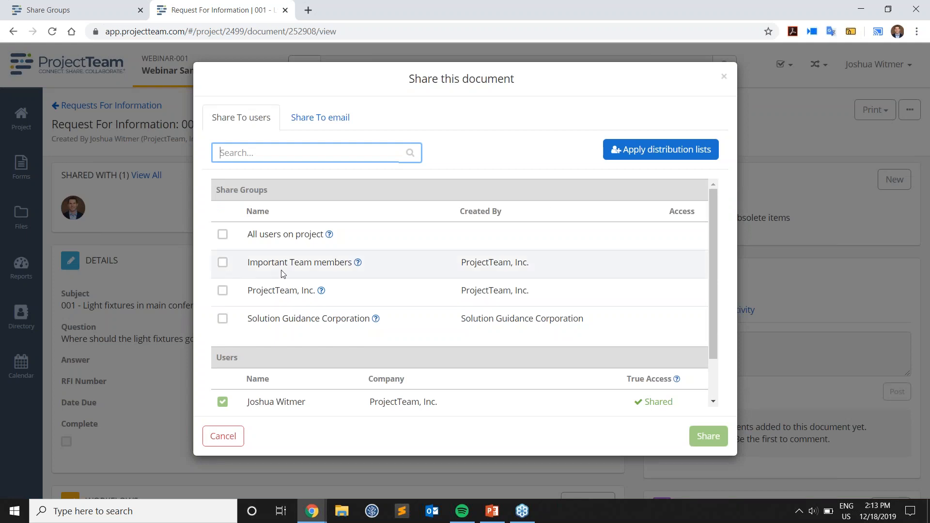
{"action": "left_click", "coordinate": [357, 262]}
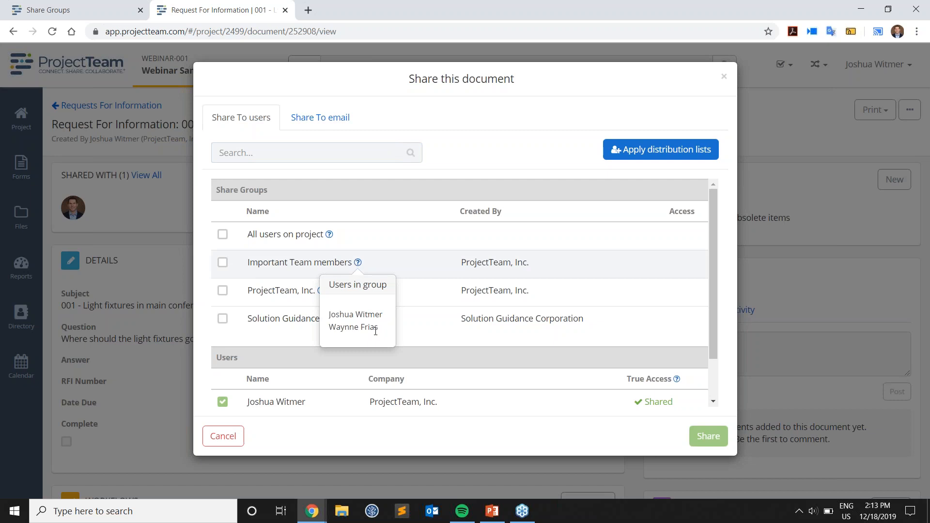
{"action": "left_click", "coordinate": [432, 295]}
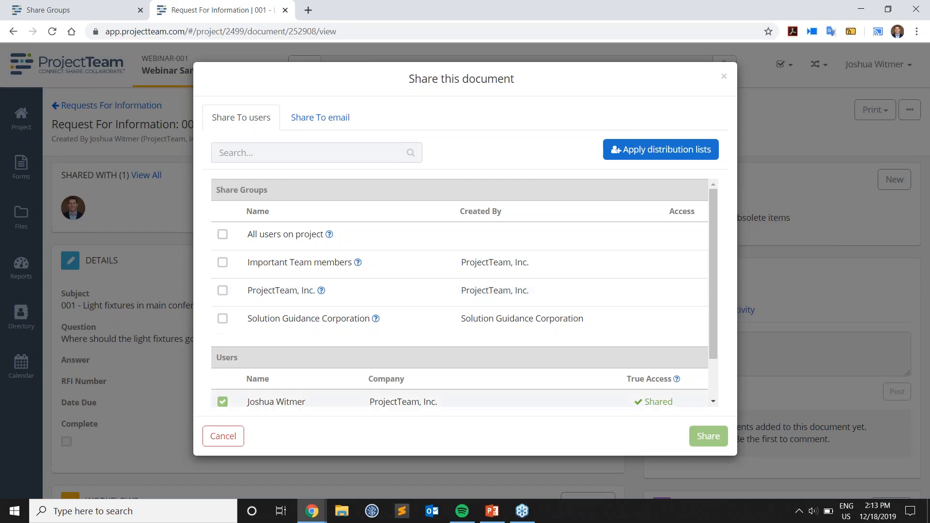
Switch to the Incognito browser window and start a new Request For Information in the Webinar Sample Project
{"action": "mouse_move", "coordinate": [312, 511]}
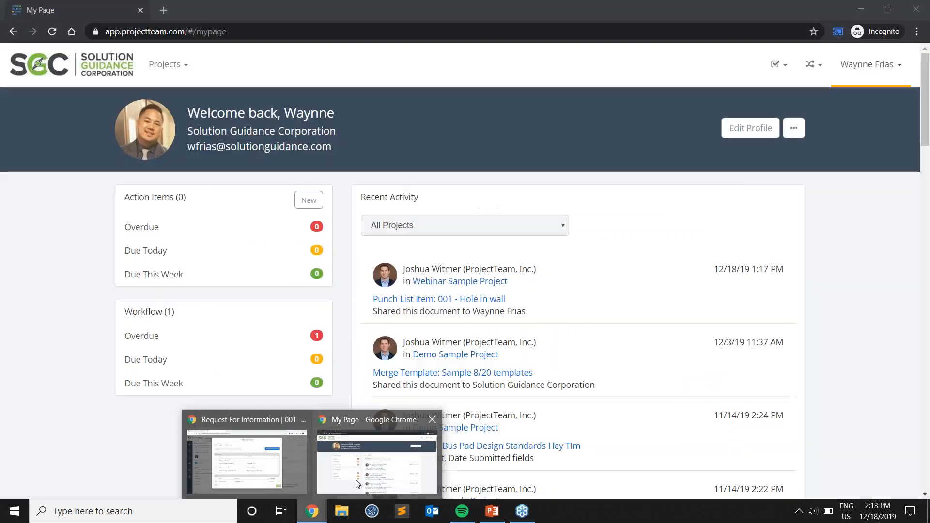
{"action": "left_click", "coordinate": [351, 490]}
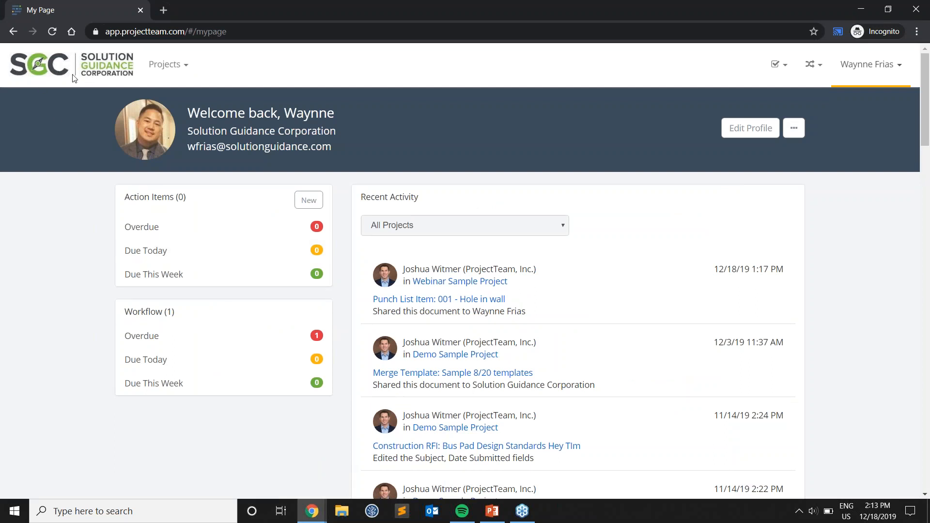
{"action": "left_click", "coordinate": [163, 70]}
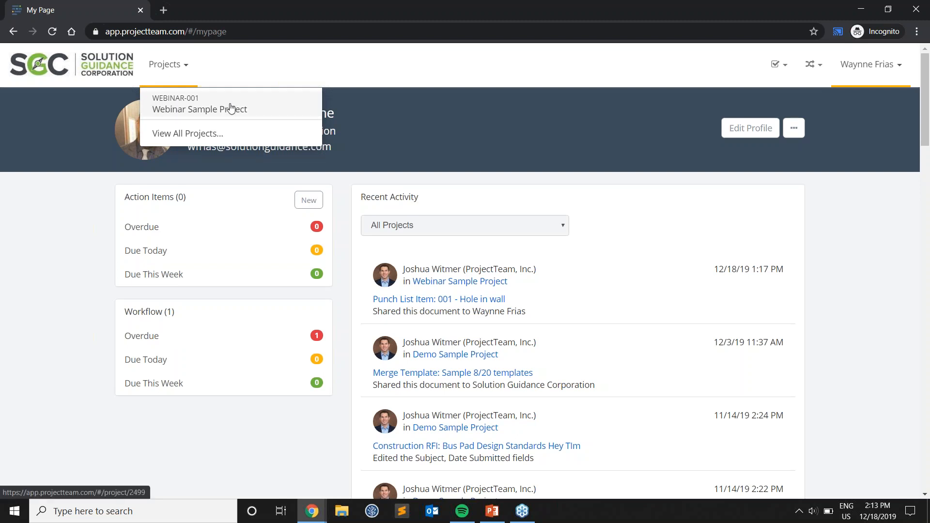
{"action": "left_click", "coordinate": [201, 114]}
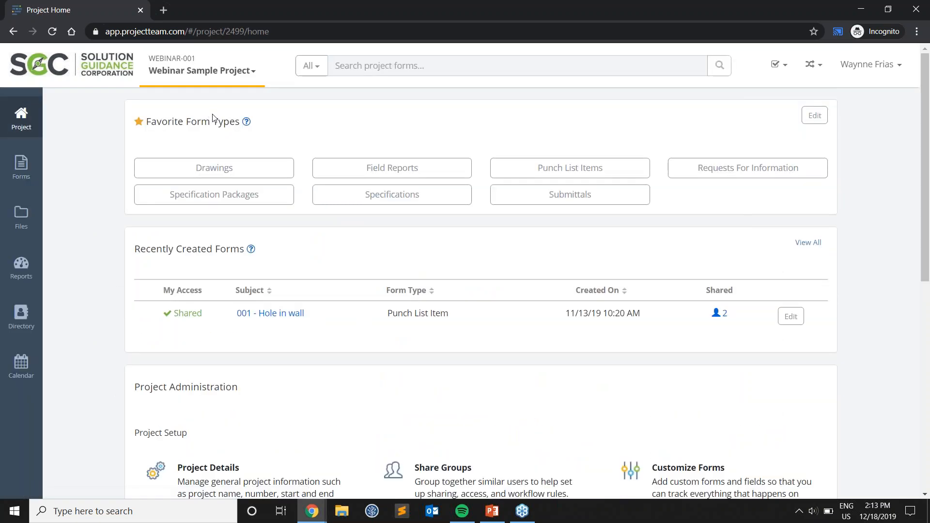
{"action": "left_click", "coordinate": [715, 171]}
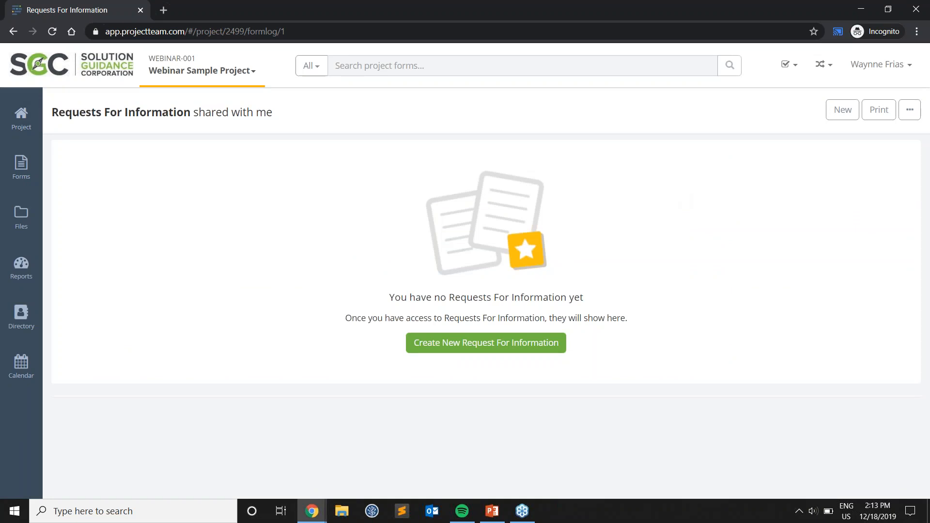
{"action": "left_click", "coordinate": [504, 346]}
{"action": "left_click", "coordinate": [201, 198]}
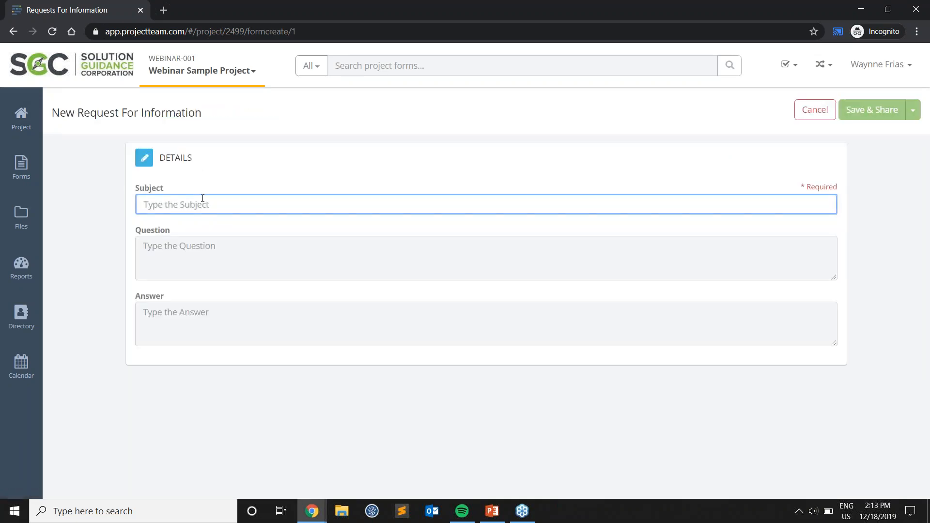
{"action": "type", "text": "new from Way"}
{"action": "key", "text": "BackSpace"}
{"action": "key", "text": "BackSpace"}
{"action": "key", "text": "BackSpace"}
{"action": "key", "text": "BackSpace"}
{"action": "key", "text": "BackSpace"}
{"action": "key", "text": "BackSpace"}
{"action": "key", "text": "BackSpace"}
{"action": "key", "text": "BackSpace"}
{"action": "key", "text": "BackSpace"}
{"action": "key", "text": "BackSpace"}
{"action": "key", "text": "BackSpace"}
{"action": "key", "text": "BackSpace"}
Set the request's subject to "Light fixtures in conference room" and save it with the Save & Share option
{"action": "type", "text": "Light fixture"}
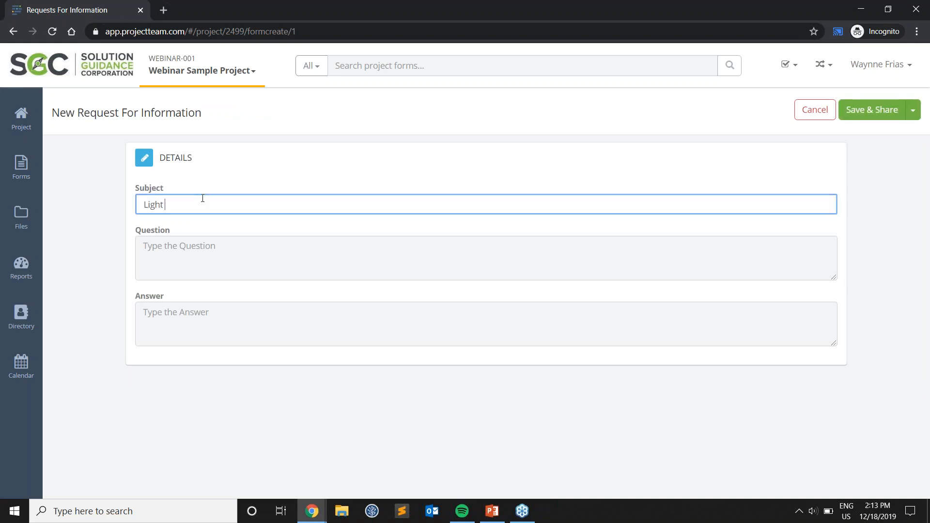
{"action": "type", "text": "s in conference room"}
{"action": "left_click", "coordinate": [877, 112]}
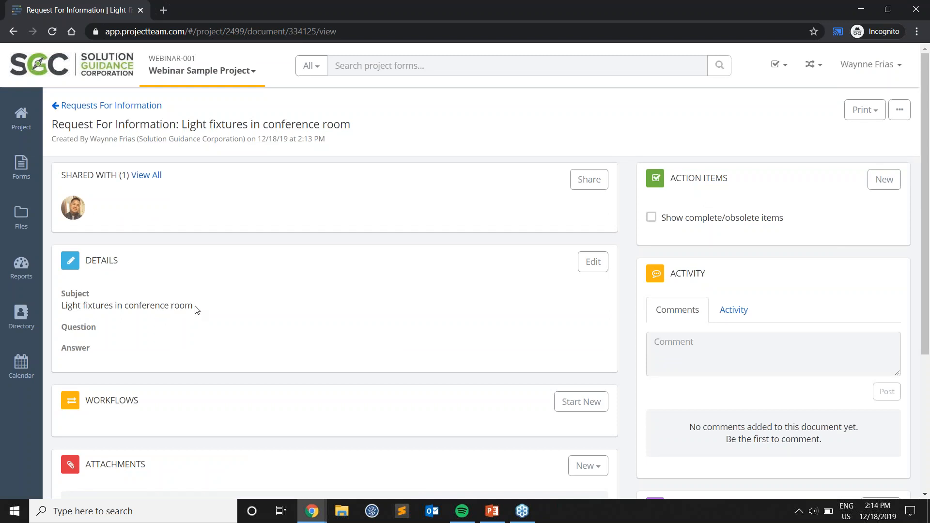
Switch back to the main browser window, cancel the open sharing dialog, and make the Important Team members share group public
{"action": "left_click", "coordinate": [312, 509]}
{"action": "left_click", "coordinate": [304, 492]}
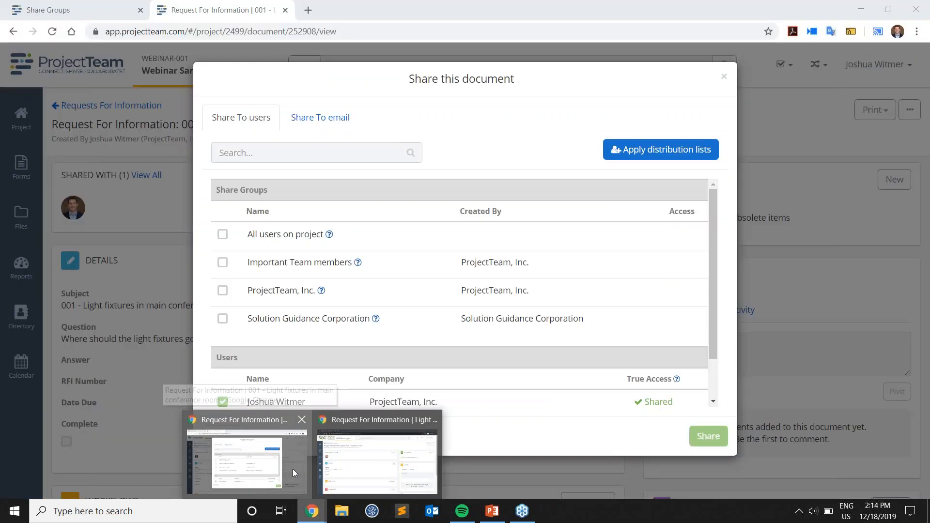
{"action": "left_click", "coordinate": [232, 439]}
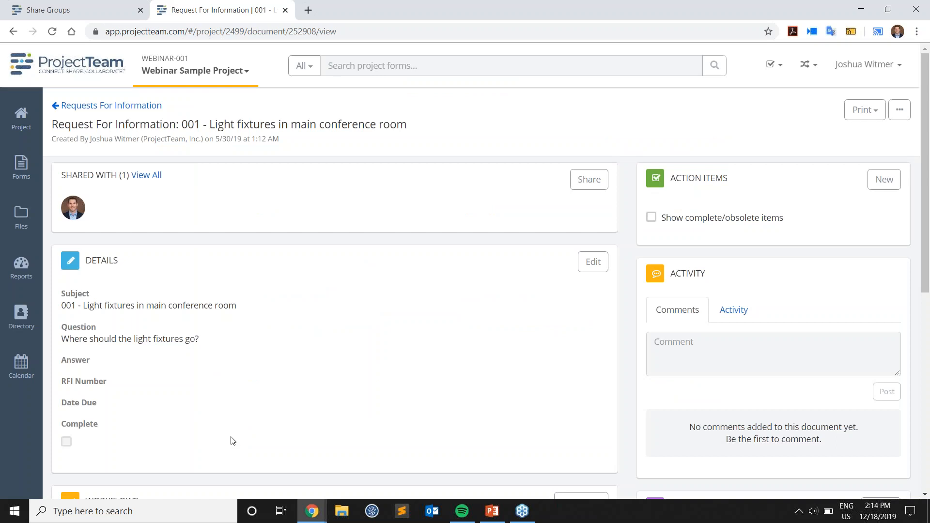
{"action": "left_click", "coordinate": [88, 5]}
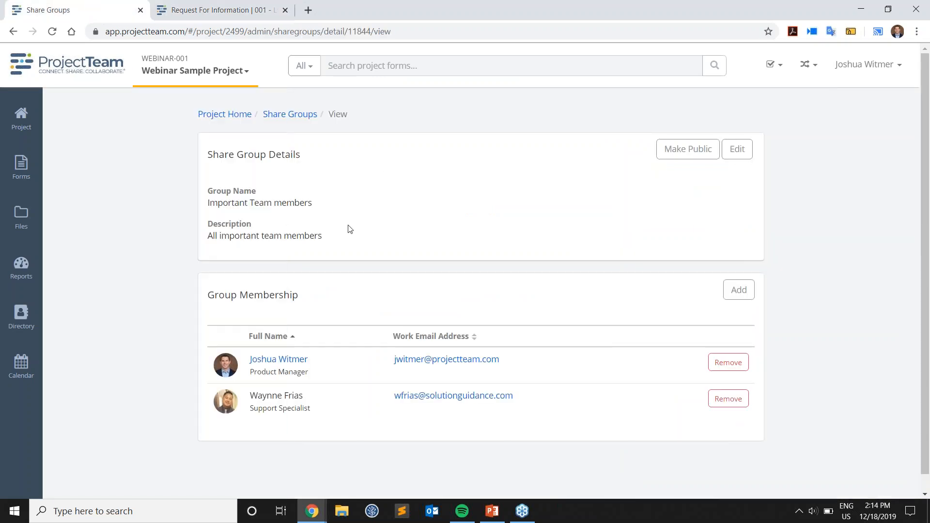
{"action": "left_click", "coordinate": [682, 159]}
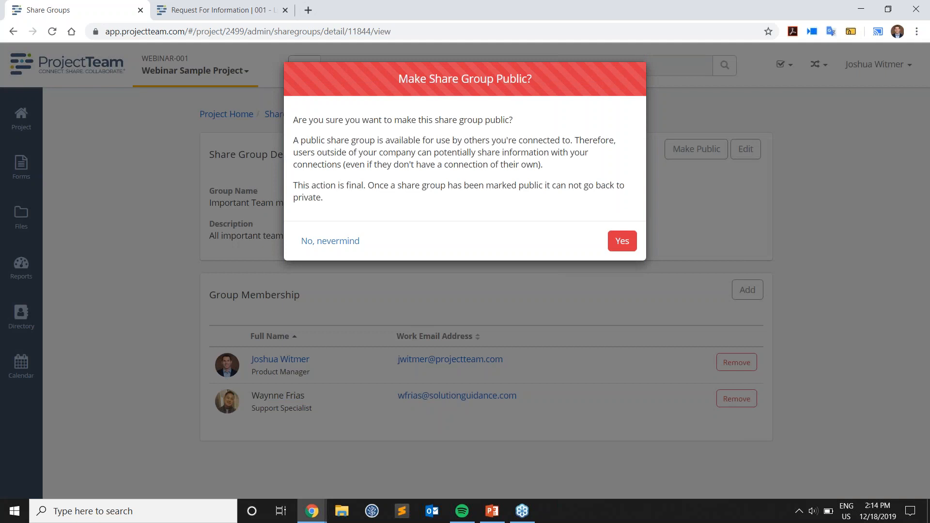
{"action": "left_click", "coordinate": [626, 243]}
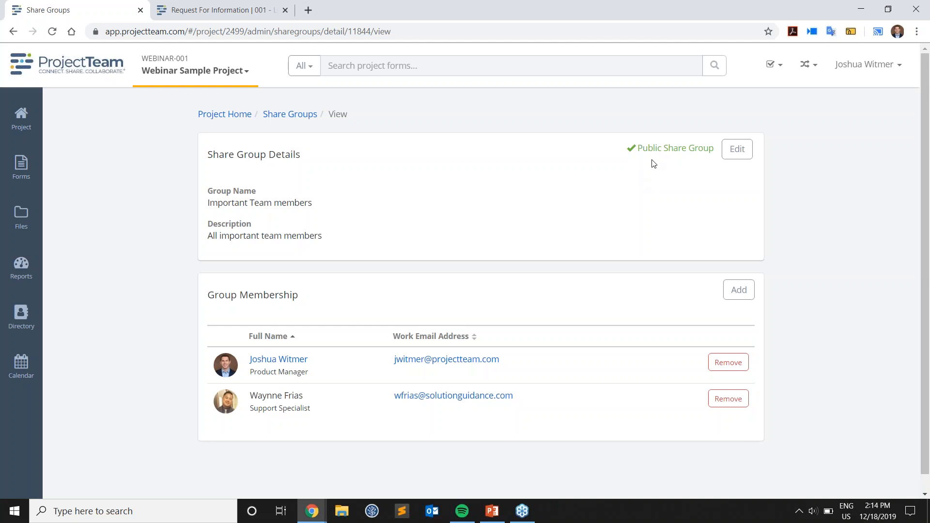
Check the share groups offered when sharing request 001 in the main browser window and the new request in the Incognito window
{"action": "left_click", "coordinate": [233, 13]}
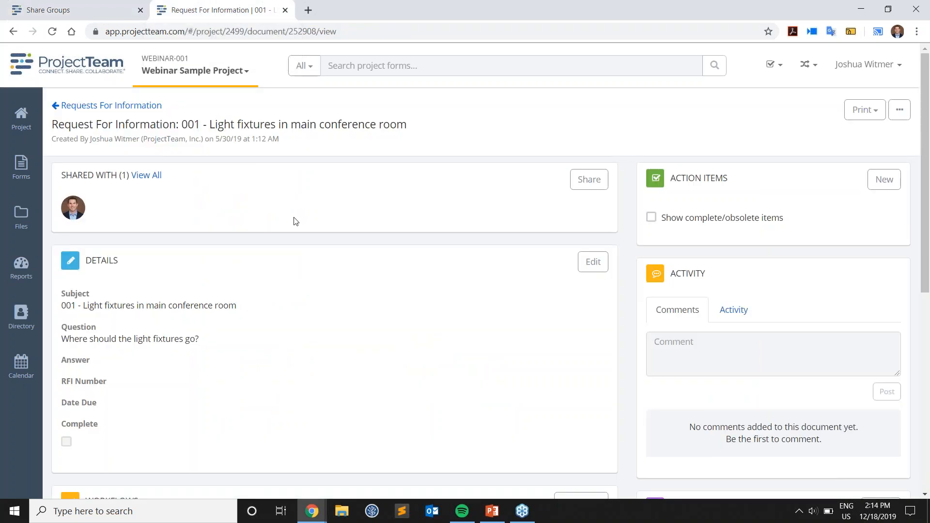
{"action": "left_click", "coordinate": [578, 183]}
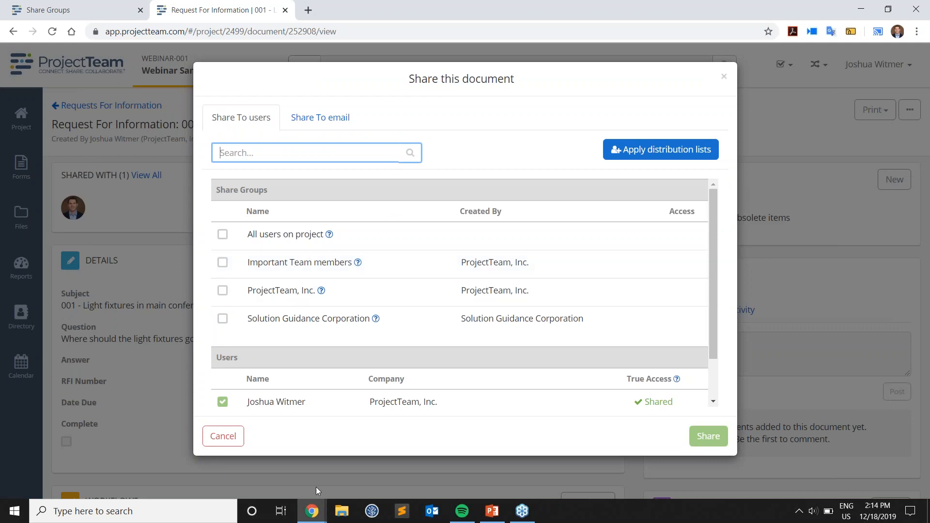
{"action": "mouse_move", "coordinate": [309, 512]}
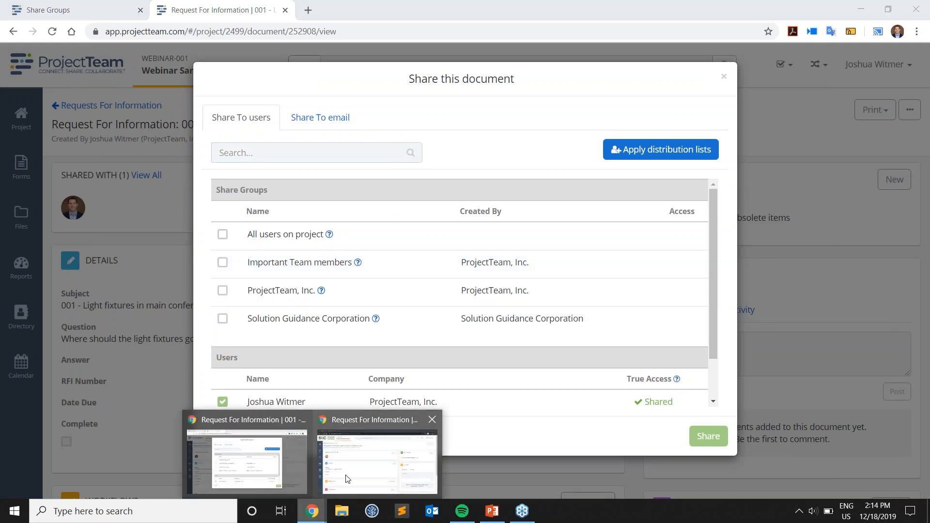
{"action": "left_click", "coordinate": [346, 477]}
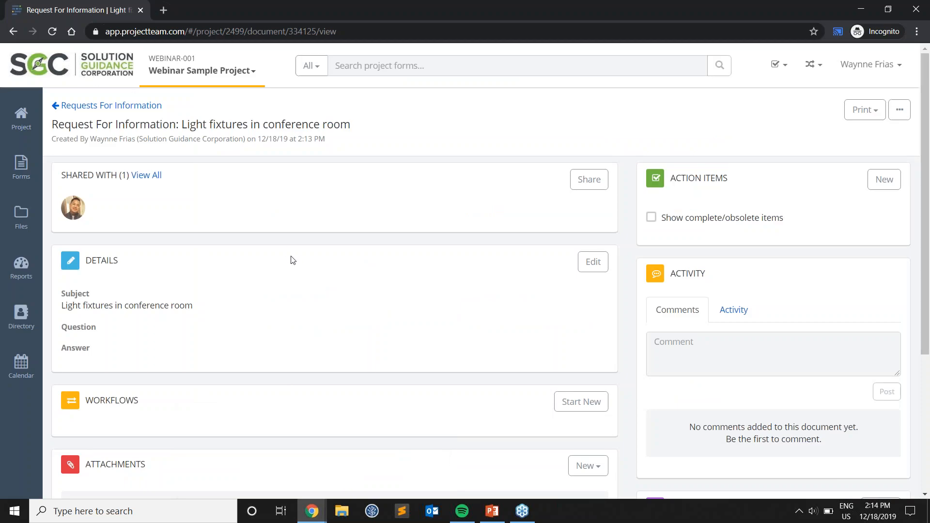
{"action": "left_click", "coordinate": [587, 182]}
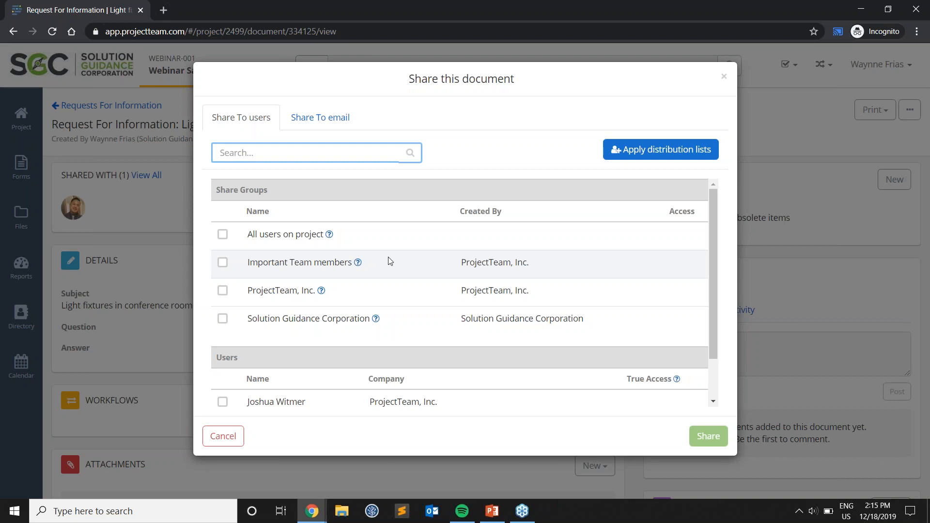
Return to the main browser window, dismiss the sharing dialog, and open form field customization for Requests For Information
{"action": "left_click", "coordinate": [312, 511]}
{"action": "left_click", "coordinate": [295, 489]}
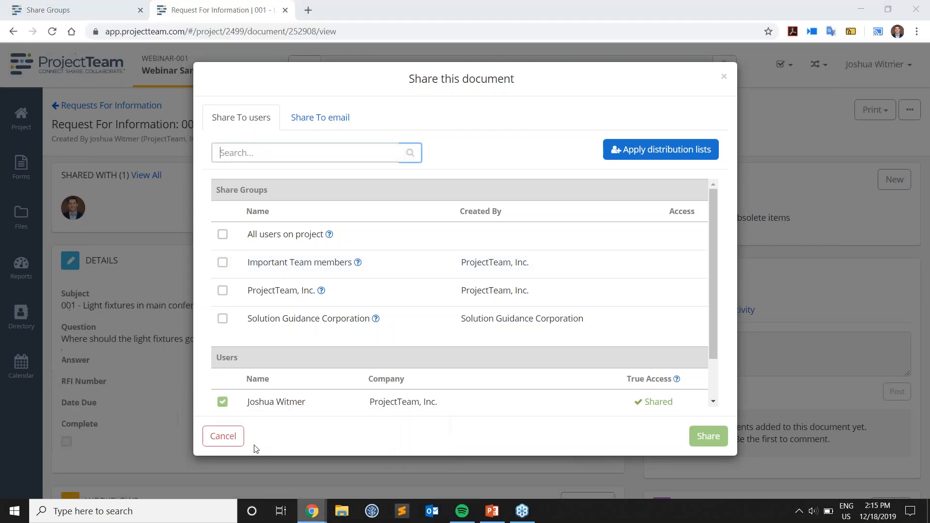
{"action": "left_click", "coordinate": [723, 78]}
{"action": "left_click", "coordinate": [899, 110]}
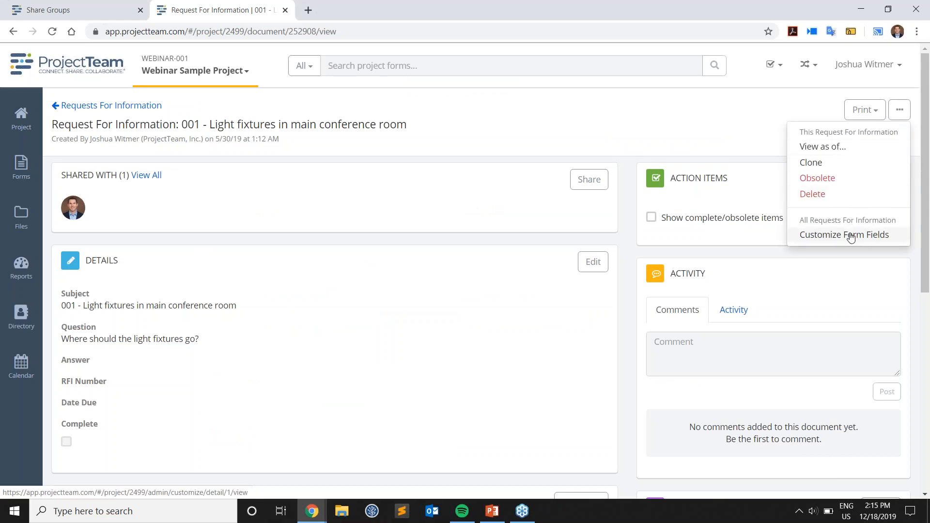
{"action": "left_click", "coordinate": [845, 236]}
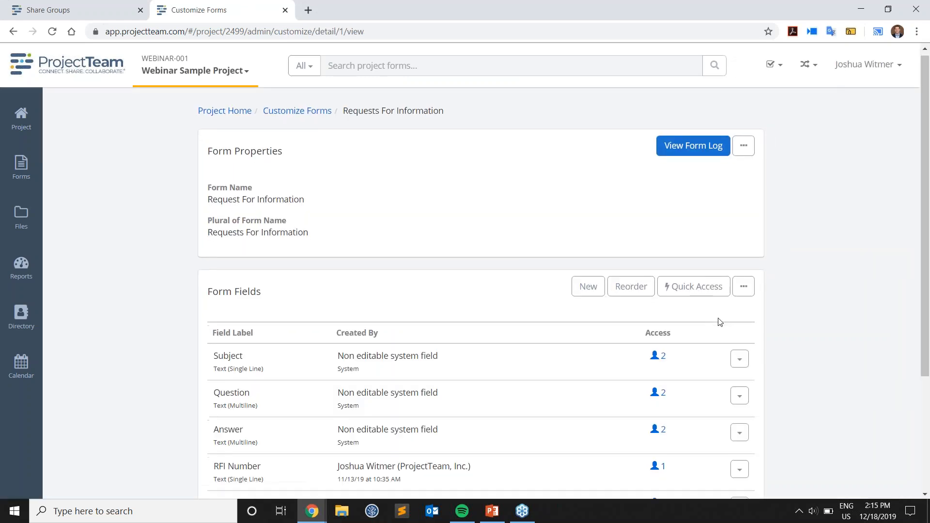
Check that the Important Team members group can be given access to the RFI Number field
{"action": "scroll", "coordinate": [723, 293], "scroll_direction": "down", "scroll_amount": 3}
{"action": "left_click", "coordinate": [739, 241]}
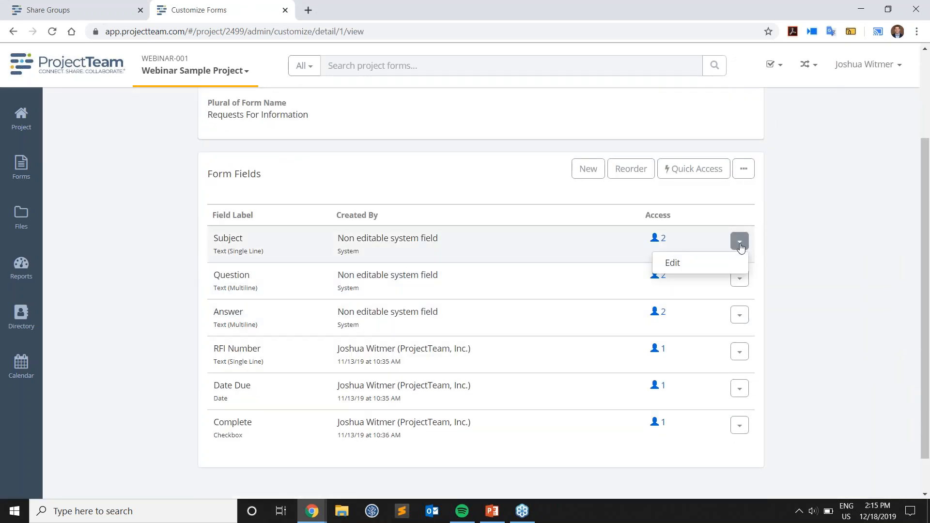
{"action": "left_click", "coordinate": [741, 356]}
{"action": "left_click", "coordinate": [715, 378]}
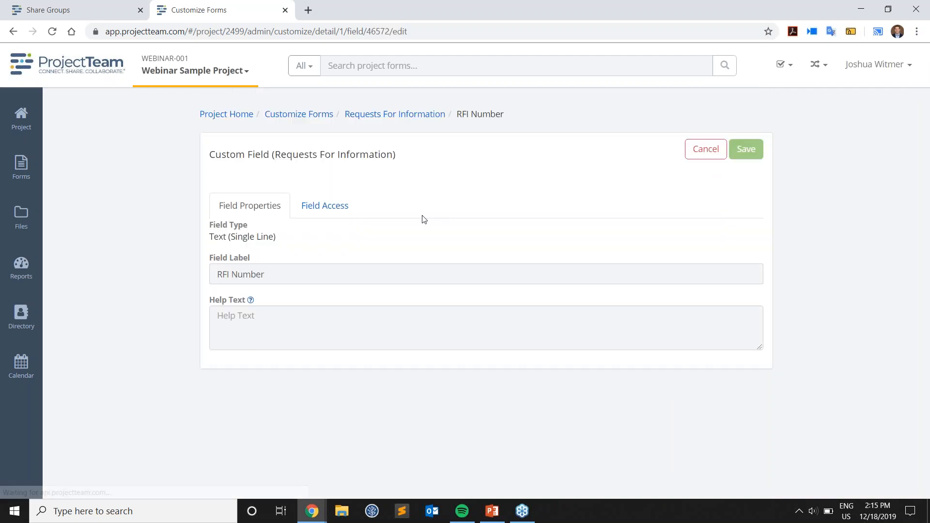
{"action": "left_click", "coordinate": [327, 207]}
{"action": "left_click_drag", "start_coordinate": [311, 351], "coordinate": [414, 351]}
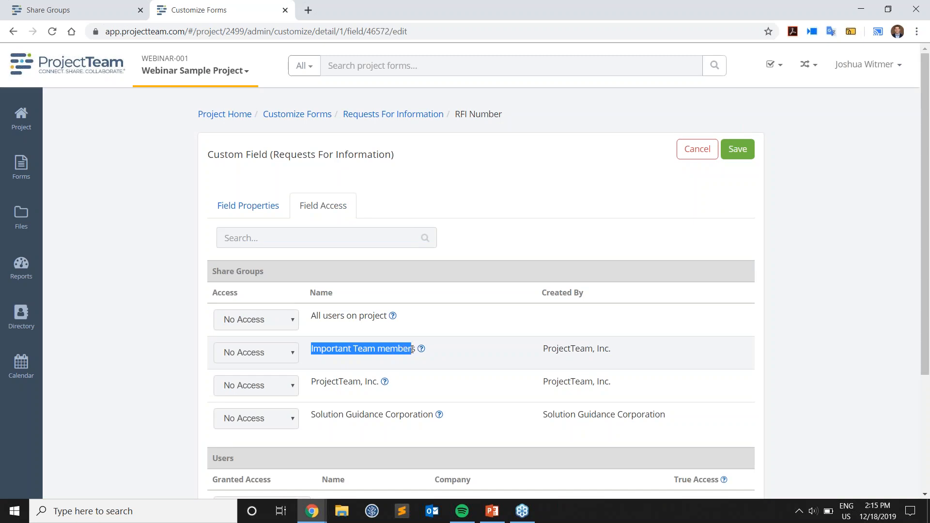
{"action": "left_click", "coordinate": [484, 358]}
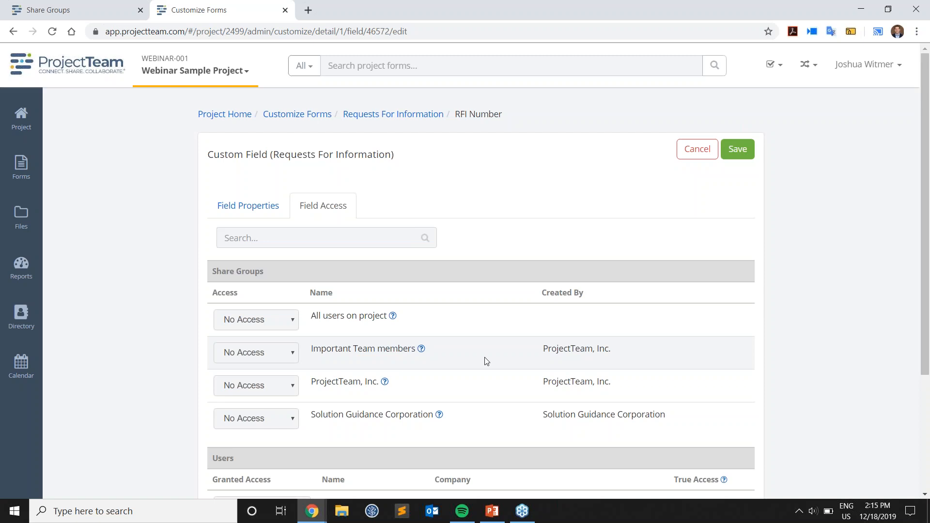
Start a new project workflow, check the share groups available as action recipients for a workflow step, and close the step dialog
{"action": "left_click", "coordinate": [19, 120]}
{"action": "scroll", "coordinate": [399, 291], "scroll_direction": "down", "scroll_amount": 7}
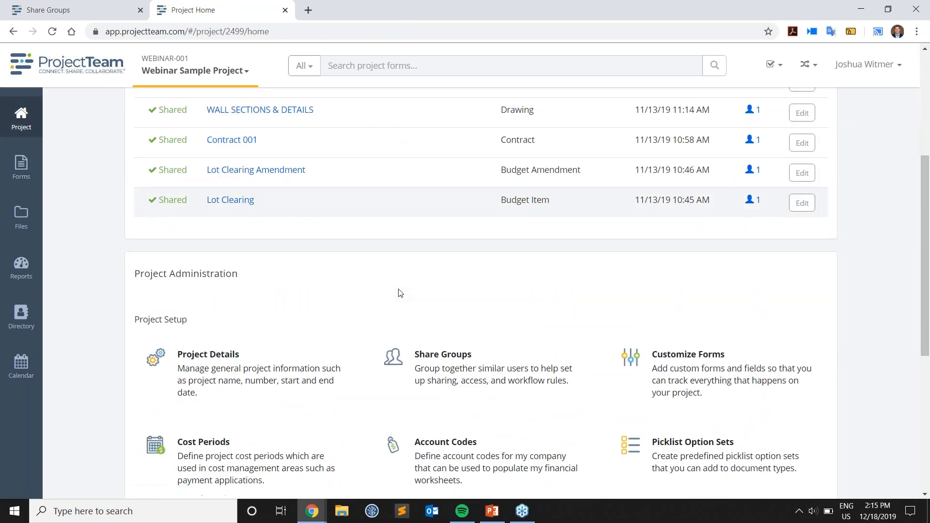
{"action": "left_click", "coordinate": [332, 428]}
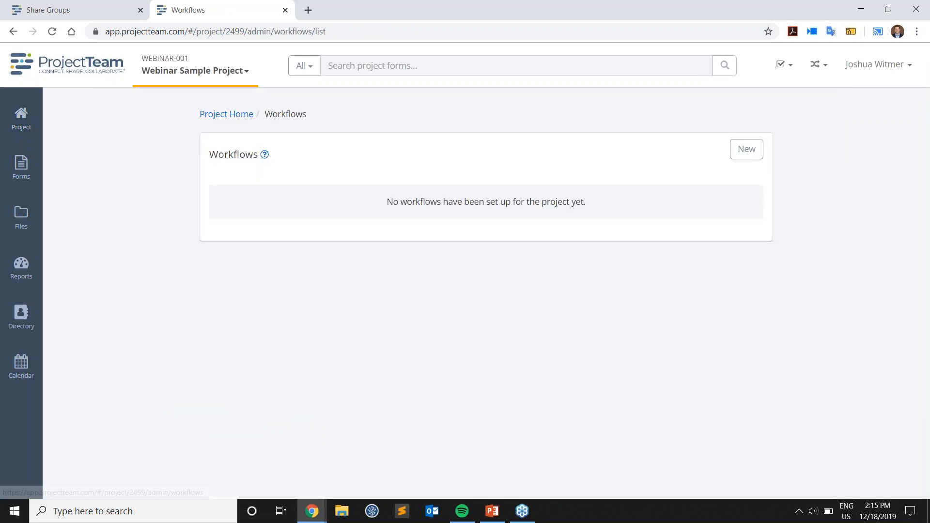
{"action": "left_click", "coordinate": [758, 151]}
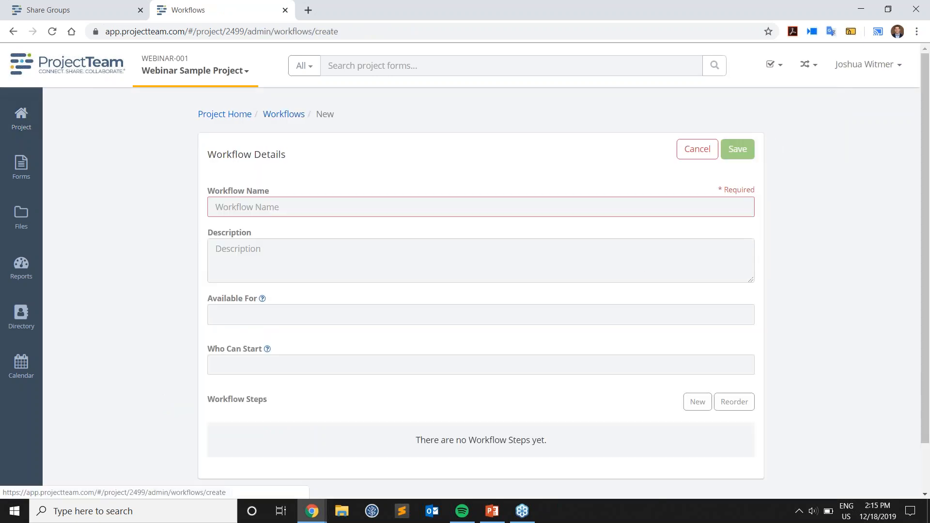
{"action": "left_click", "coordinate": [697, 402]}
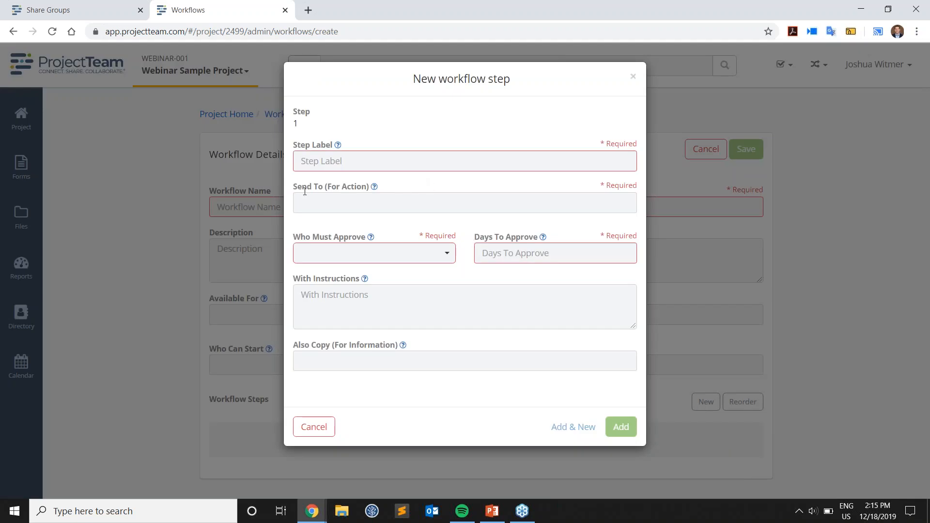
{"action": "left_click", "coordinate": [362, 202]}
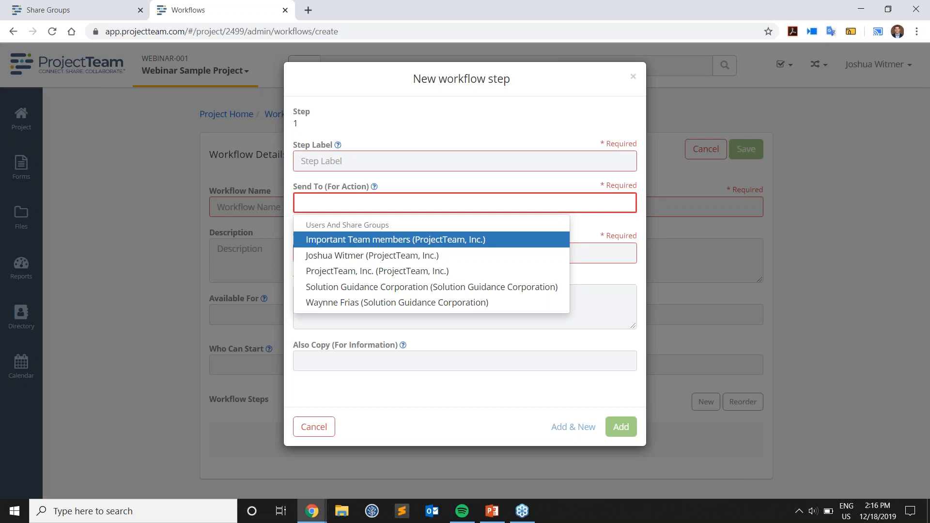
{"action": "left_click", "coordinate": [633, 77]}
Look at the help and support options offered for the signed-in account
{"action": "left_click", "coordinate": [867, 77]}
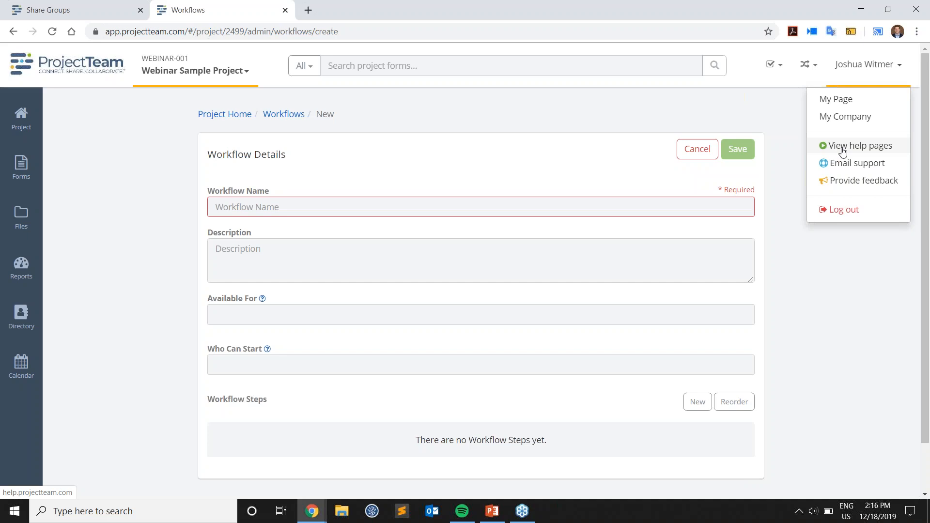
{"action": "left_click", "coordinate": [829, 278]}
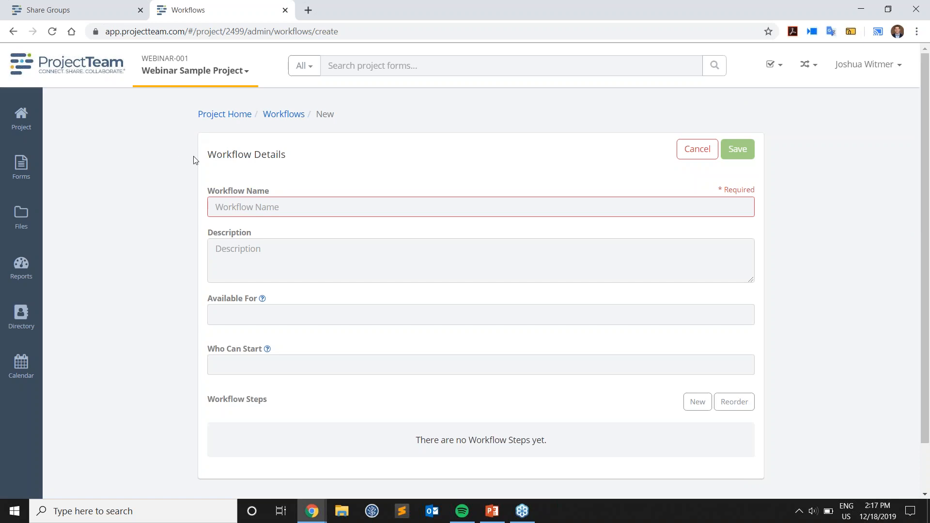
{"action": "left_click", "coordinate": [918, 196]}
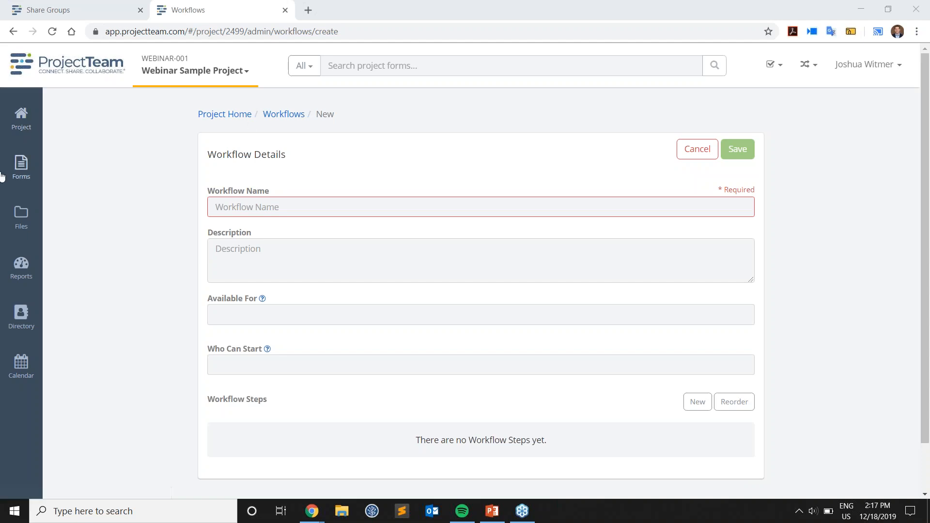
Open the Requests For Information log and go to its form field customization to reach the form's field list
{"action": "left_click", "coordinate": [20, 167]}
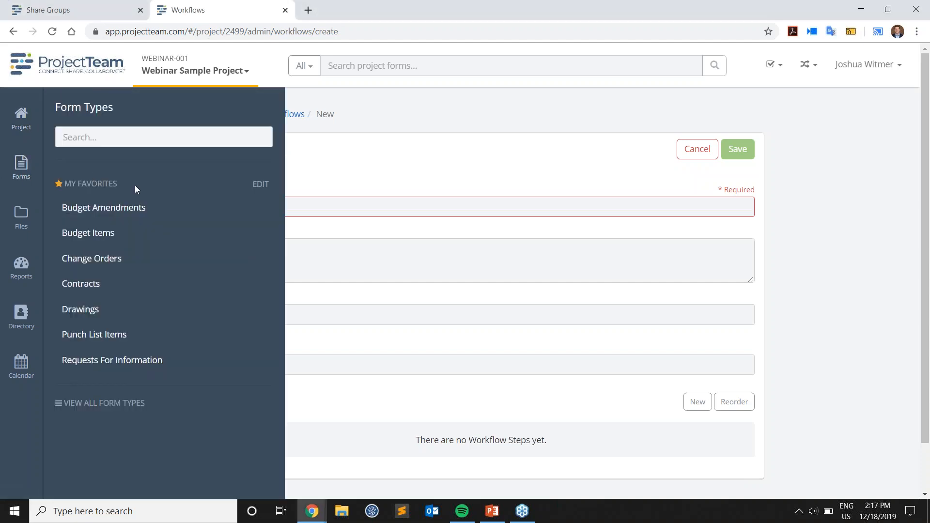
{"action": "left_click", "coordinate": [131, 359]}
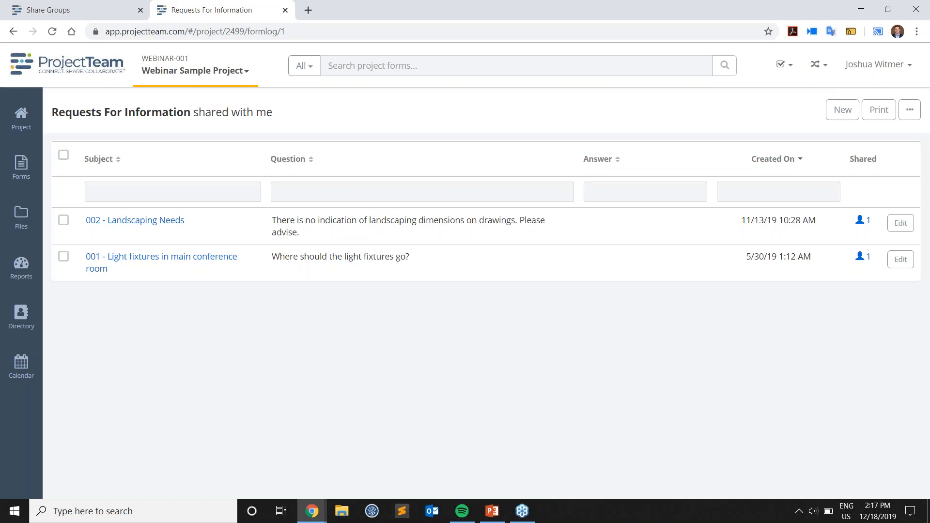
{"action": "left_click", "coordinate": [908, 111]}
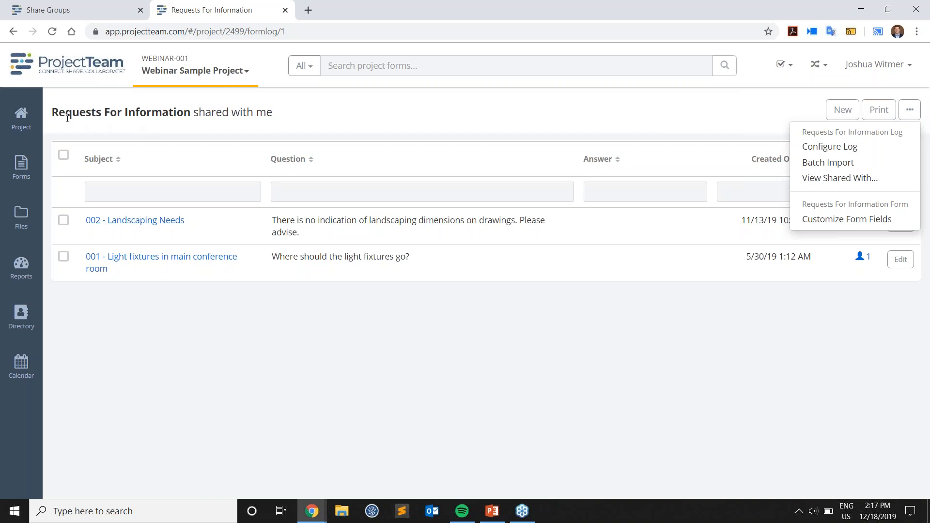
{"action": "left_click", "coordinate": [847, 222]}
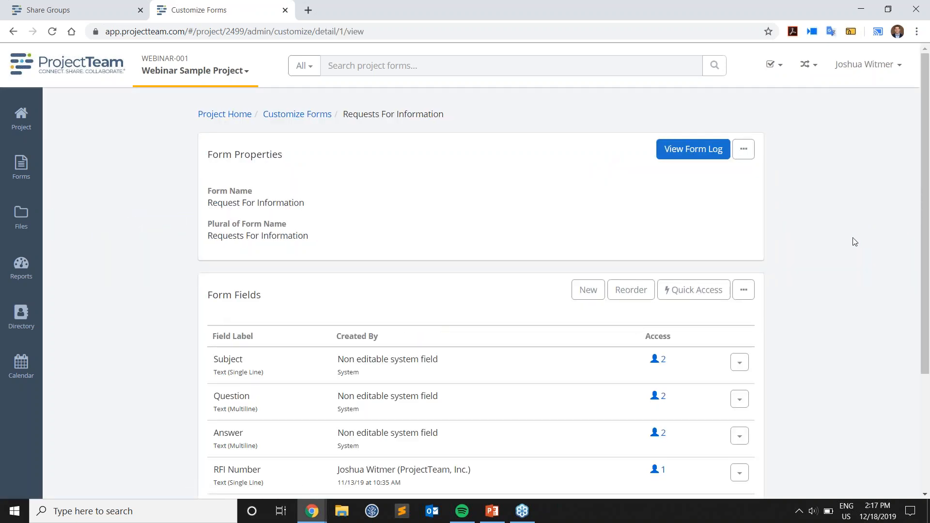
{"action": "left_click_drag", "start_coordinate": [923, 277], "coordinate": [923, 365]}
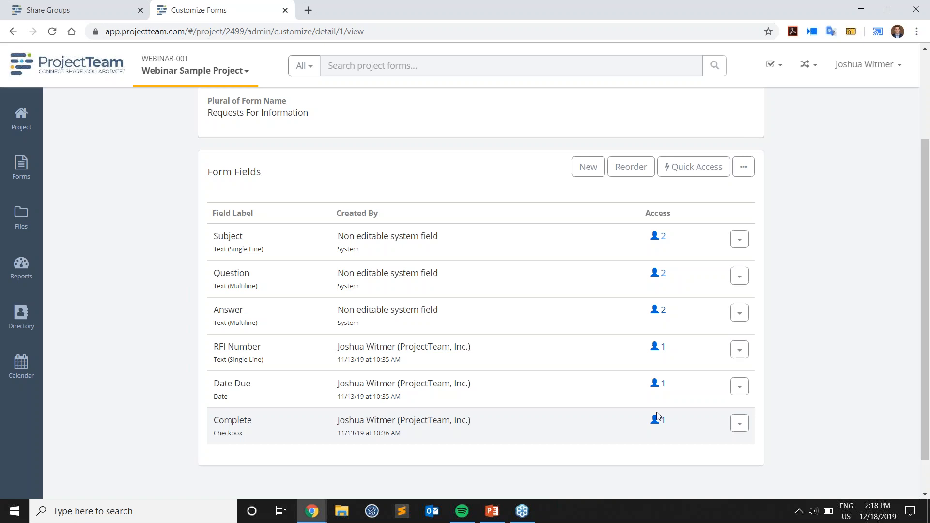
Give the Subject system field the project alias "RFI Title" and save it
{"action": "left_click", "coordinate": [741, 245]}
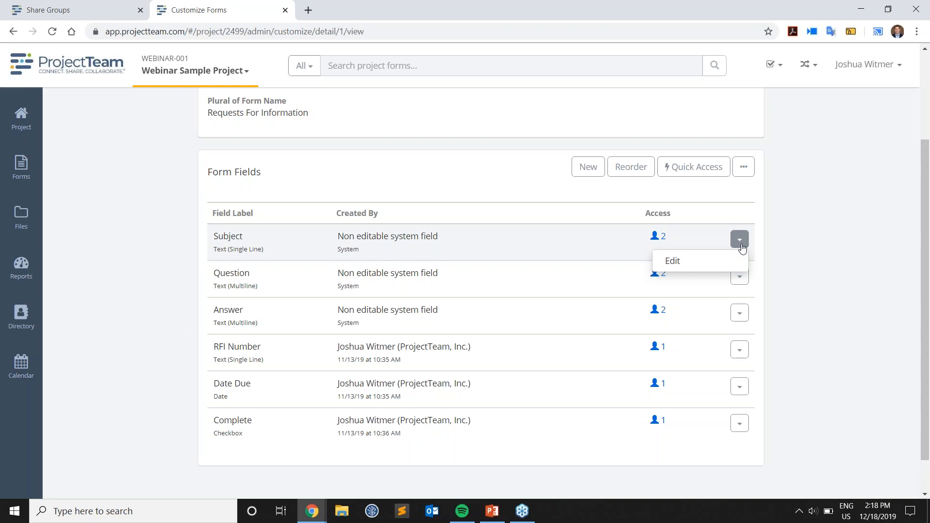
{"action": "left_click", "coordinate": [727, 263]}
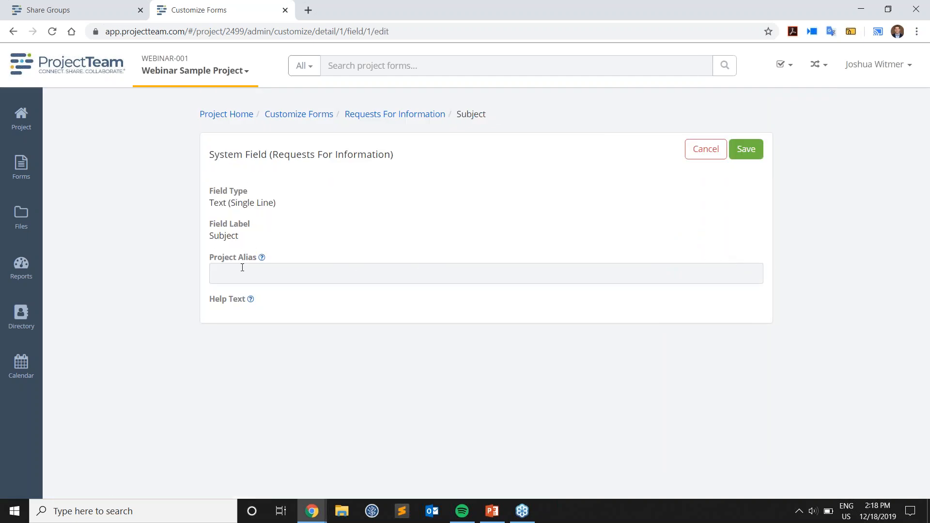
{"action": "mouse_move", "coordinate": [261, 259]}
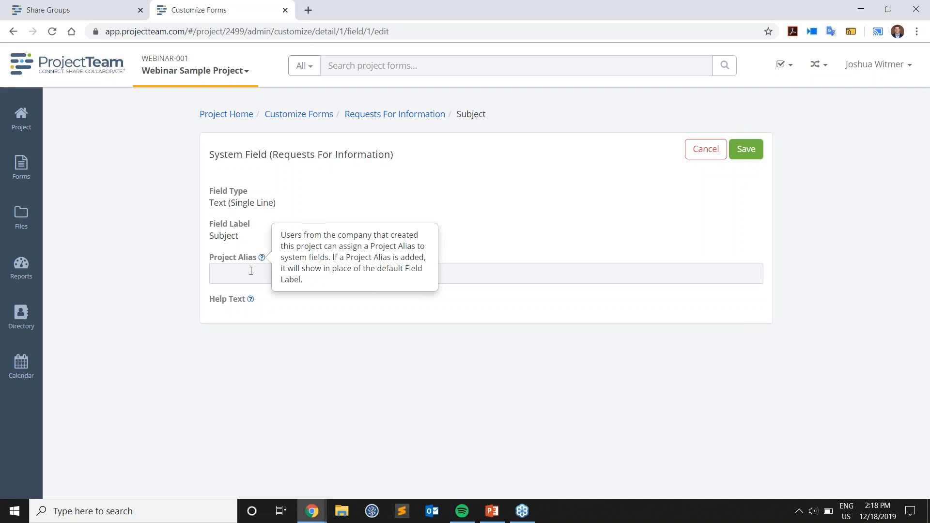
{"action": "left_click", "coordinate": [251, 271]}
{"action": "type", "text": "RFI Title"}
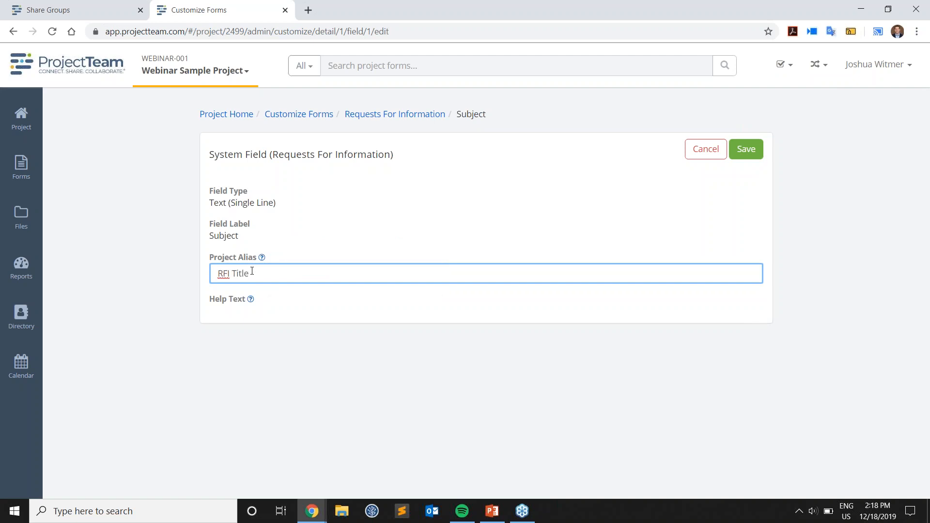
{"action": "left_click", "coordinate": [745, 150]}
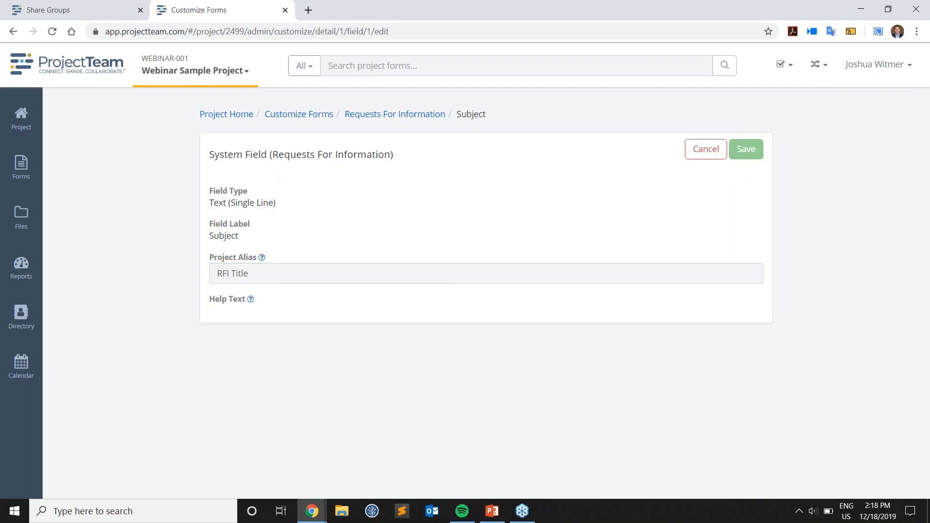
Give the Answer system field the project alias "Official Response" and save it
{"action": "scroll", "coordinate": [458, 286], "scroll_direction": "down", "scroll_amount": 3}
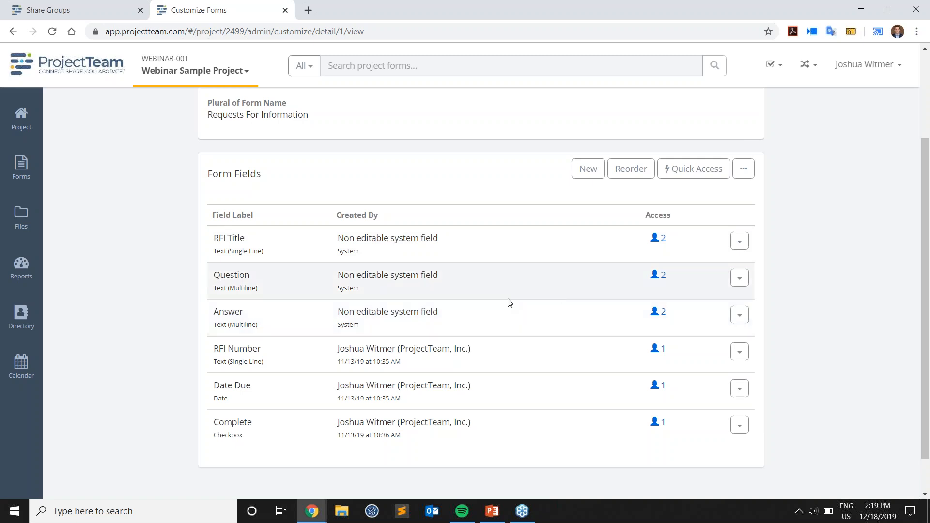
{"action": "left_click", "coordinate": [740, 316]}
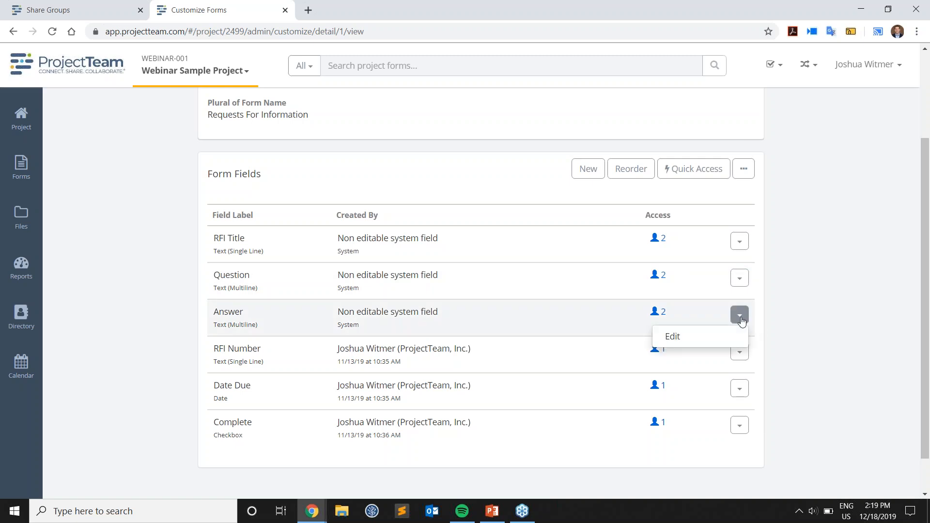
{"action": "left_click", "coordinate": [718, 334]}
{"action": "left_click", "coordinate": [317, 270]}
{"action": "type", "text": "Official Response"}
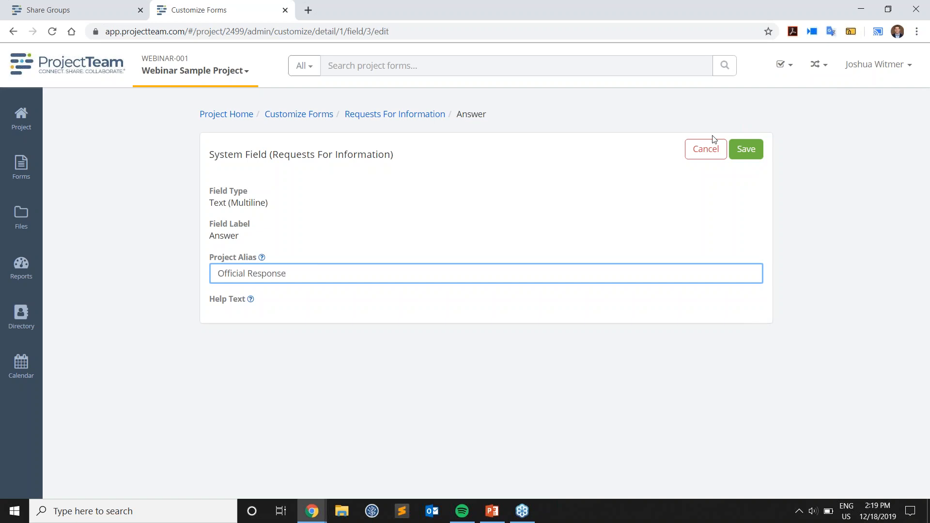
{"action": "left_click", "coordinate": [746, 149]}
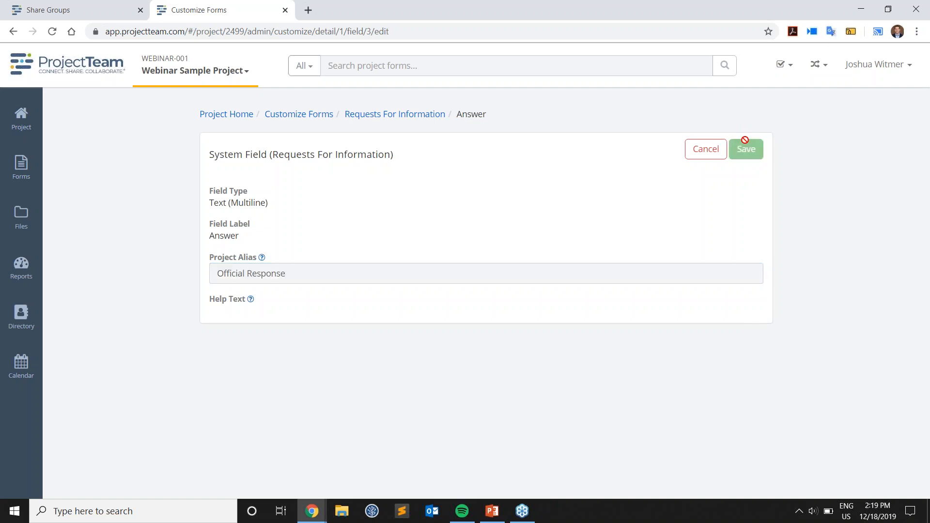
{"action": "scroll", "coordinate": [882, 294], "scroll_direction": "down", "scroll_amount": 2}
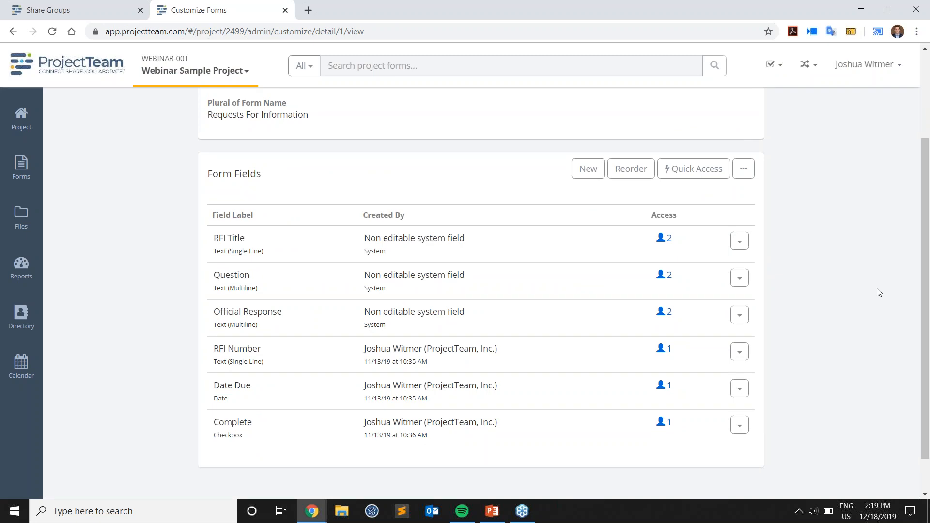
Open the light fixtures request from the Requests For Information log and check its field labels in view and edit modes
{"action": "scroll", "coordinate": [878, 292], "scroll_direction": "up", "scroll_amount": 3}
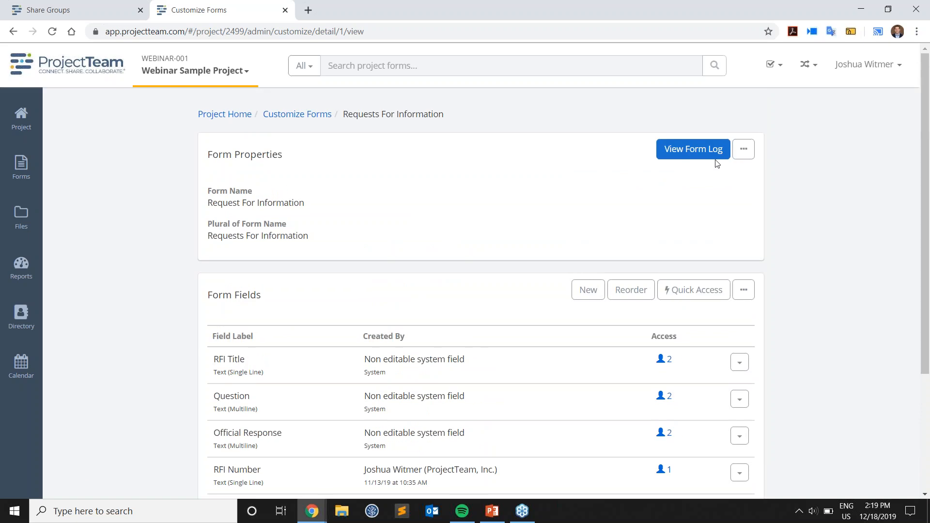
{"action": "left_click", "coordinate": [681, 154]}
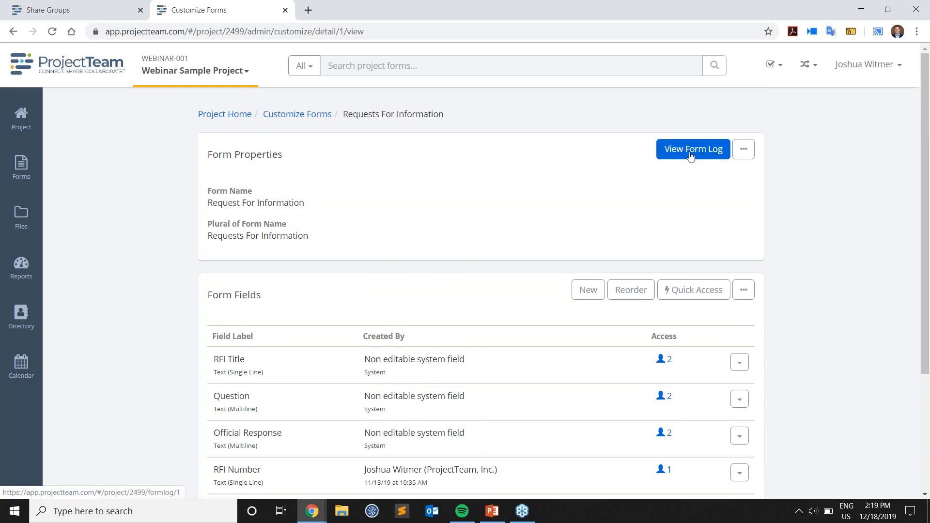
{"action": "left_click", "coordinate": [219, 259]}
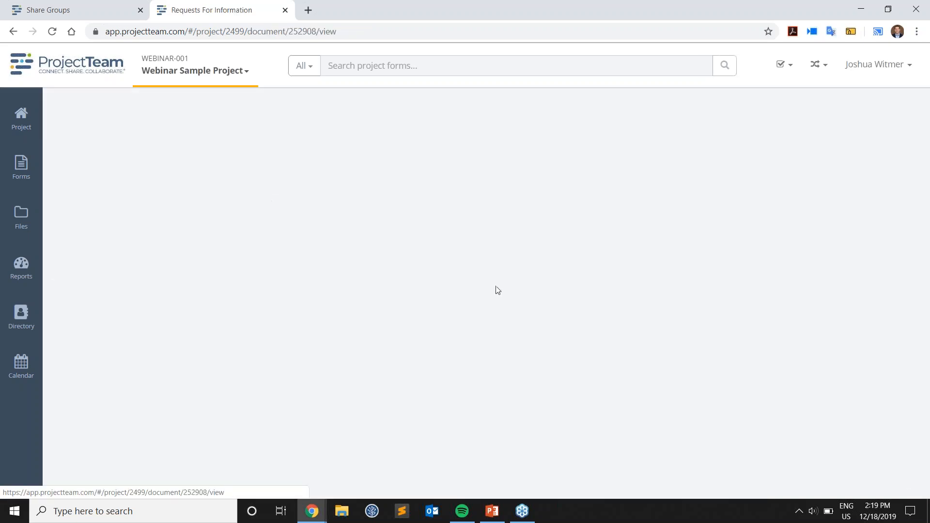
{"action": "scroll", "coordinate": [576, 309], "scroll_direction": "down", "scroll_amount": 1}
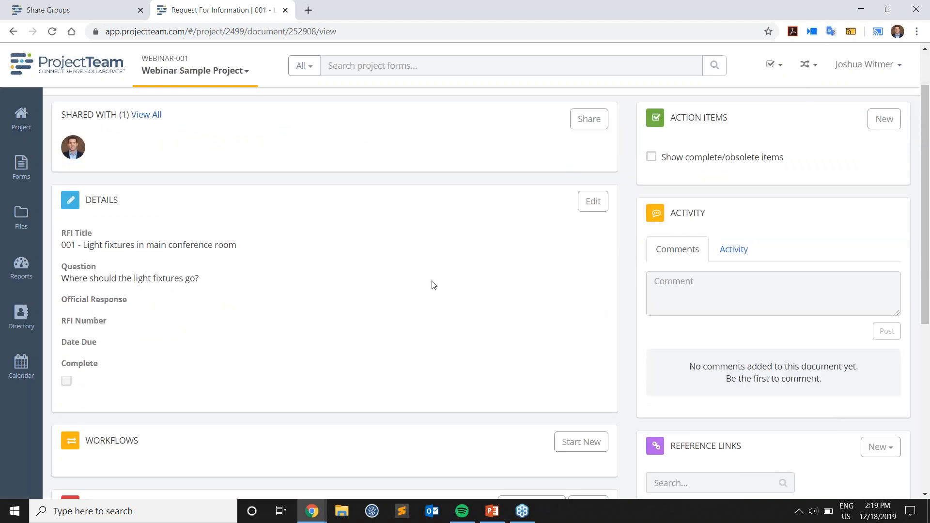
{"action": "left_click", "coordinate": [593, 201]}
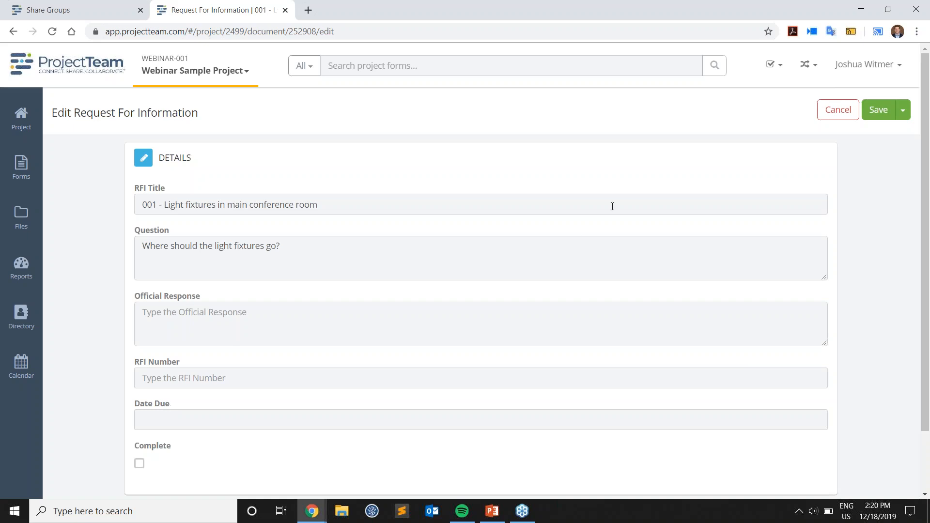
{"action": "left_click", "coordinate": [832, 112]}
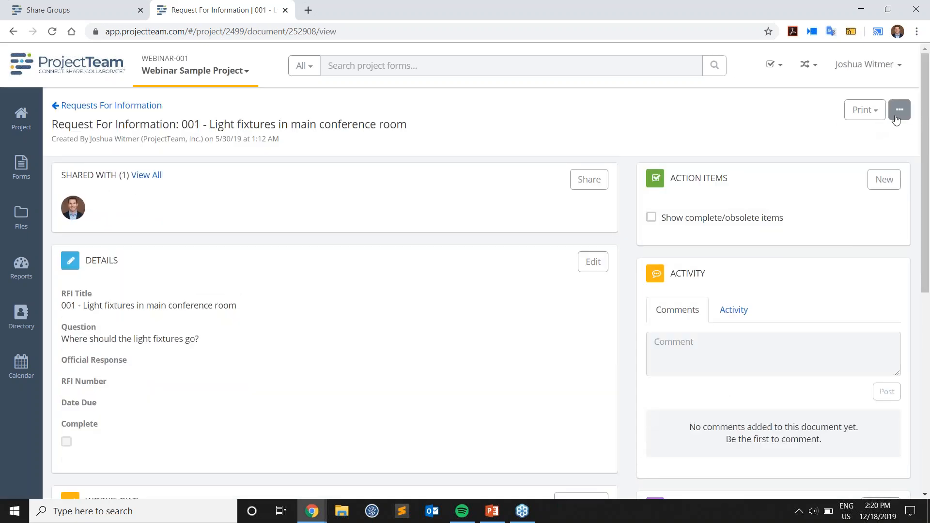
Reorder the Request For Information form fields, placing RFI Number first and Date Due directly above Official Response, and save the order
{"action": "left_click", "coordinate": [897, 116]}
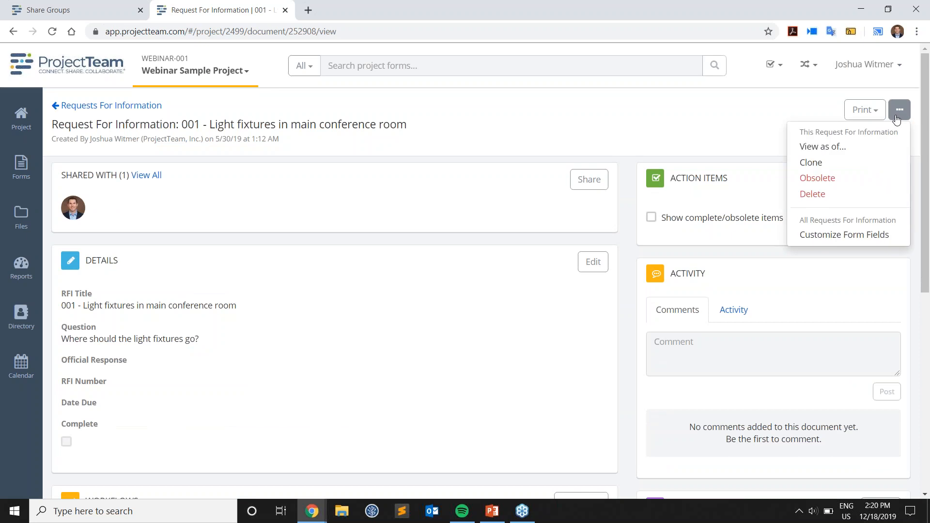
{"action": "left_click", "coordinate": [882, 239]}
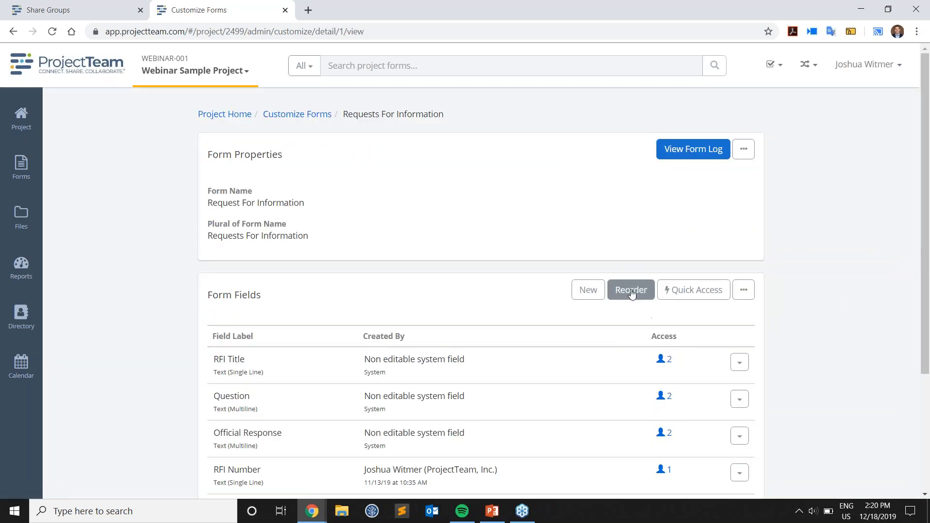
{"action": "left_click", "coordinate": [631, 290]}
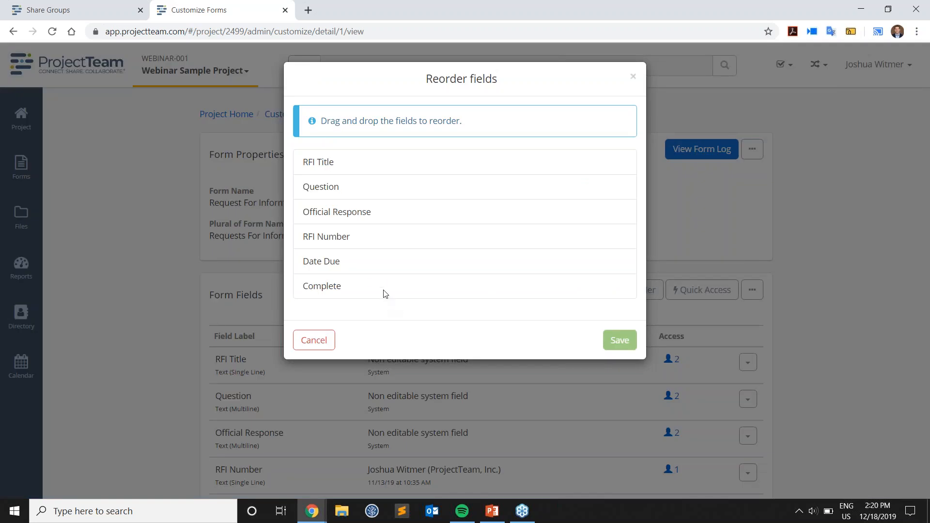
{"action": "left_click_drag", "start_coordinate": [321, 237], "coordinate": [330, 181]}
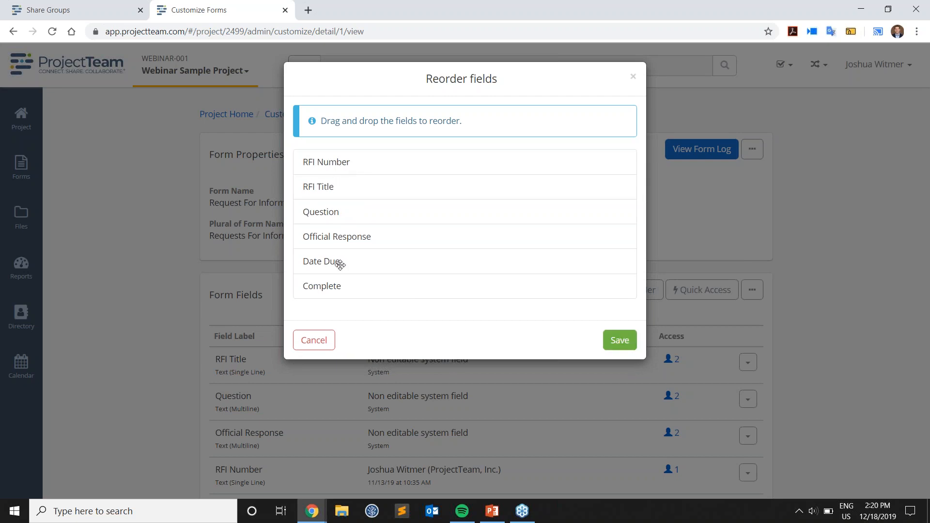
{"action": "left_click_drag", "start_coordinate": [338, 261], "coordinate": [347, 244]}
{"action": "left_click_drag", "start_coordinate": [350, 228], "coordinate": [350, 229]}
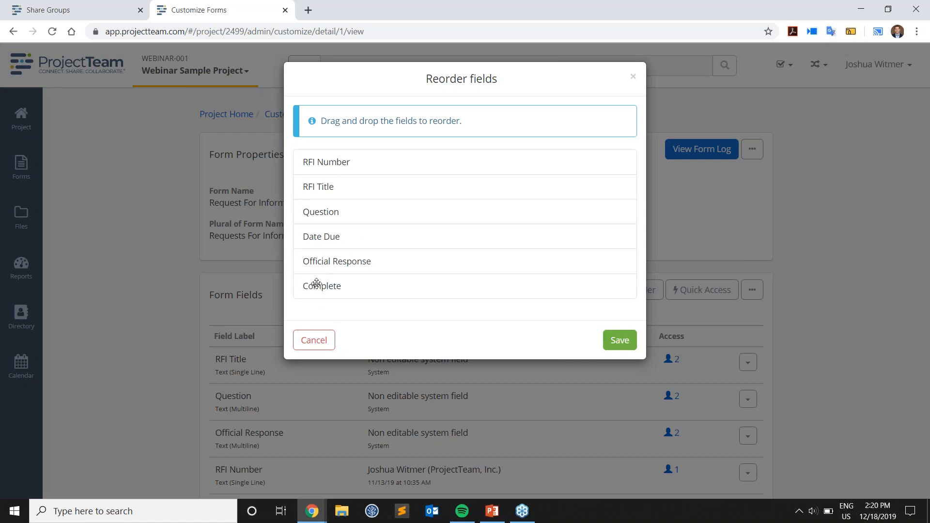
{"action": "left_click", "coordinate": [620, 341]}
{"action": "scroll", "coordinate": [293, 235], "scroll_direction": "down", "scroll_amount": 3}
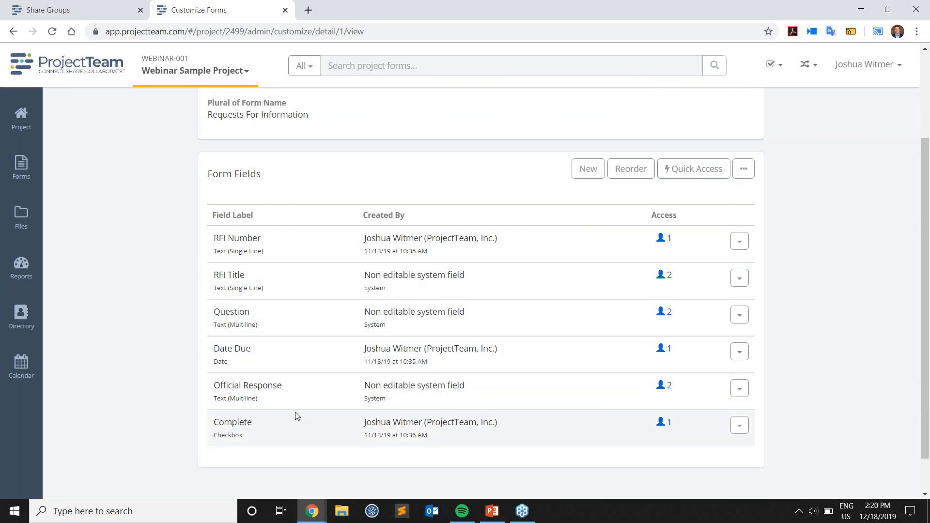
Open the light fixtures request from the form log, set its RFI Number to 001, and save it
{"action": "scroll", "coordinate": [297, 416], "scroll_direction": "up", "scroll_amount": 3}
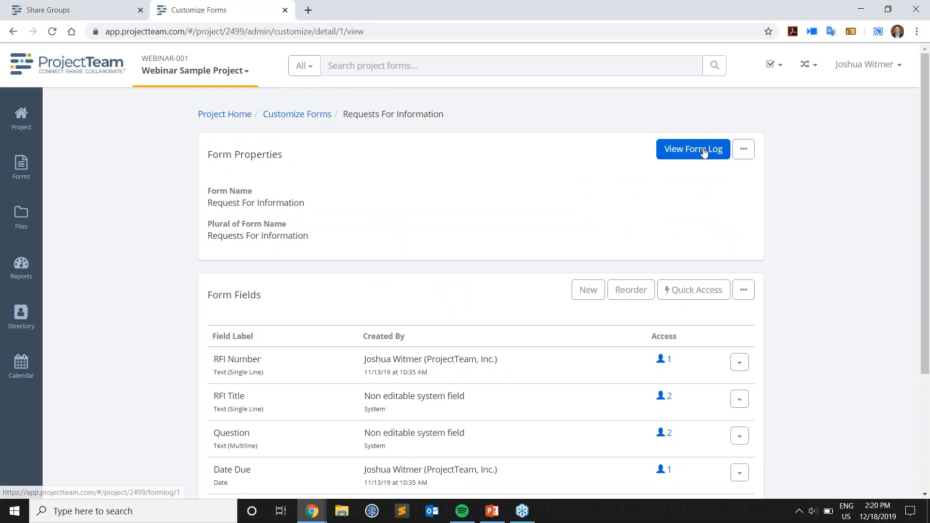
{"action": "left_click", "coordinate": [703, 152]}
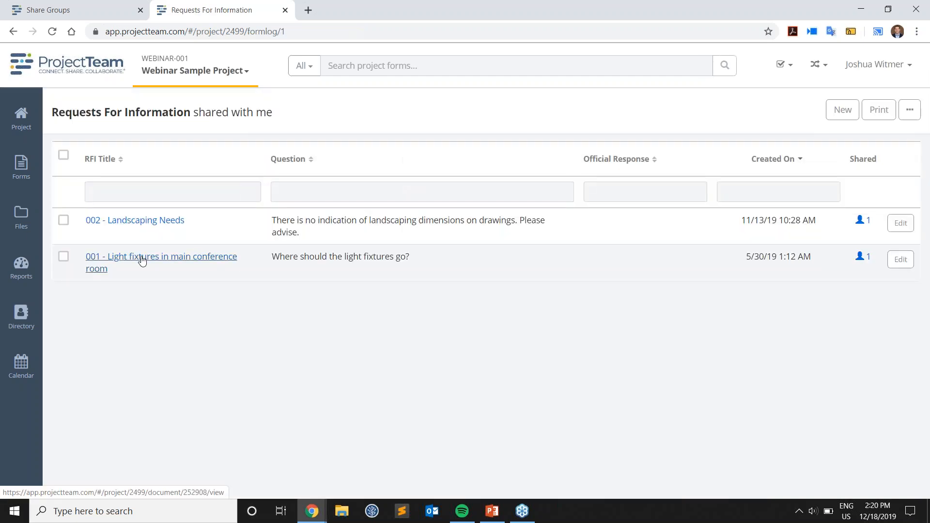
{"action": "left_click", "coordinate": [141, 260]}
{"action": "scroll", "coordinate": [619, 363], "scroll_direction": "down", "scroll_amount": 1}
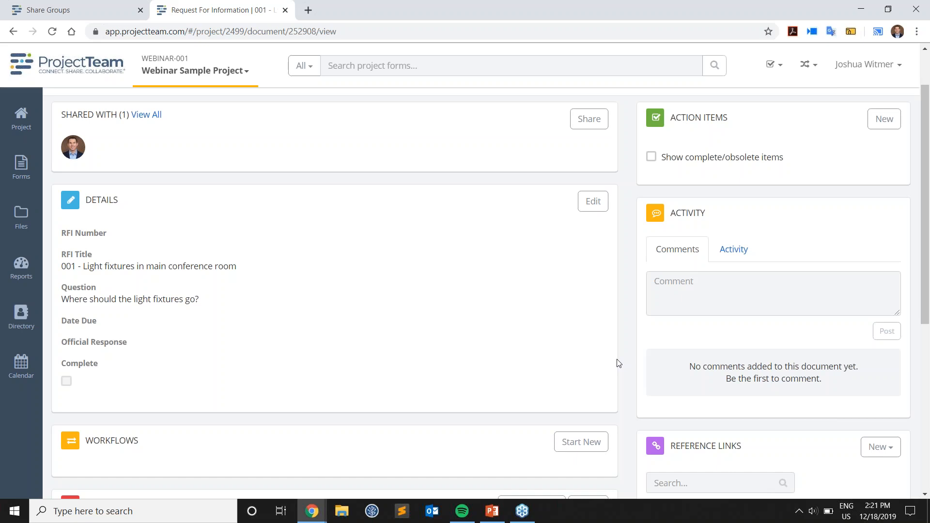
{"action": "left_click", "coordinate": [588, 202]}
{"action": "left_click", "coordinate": [231, 205]}
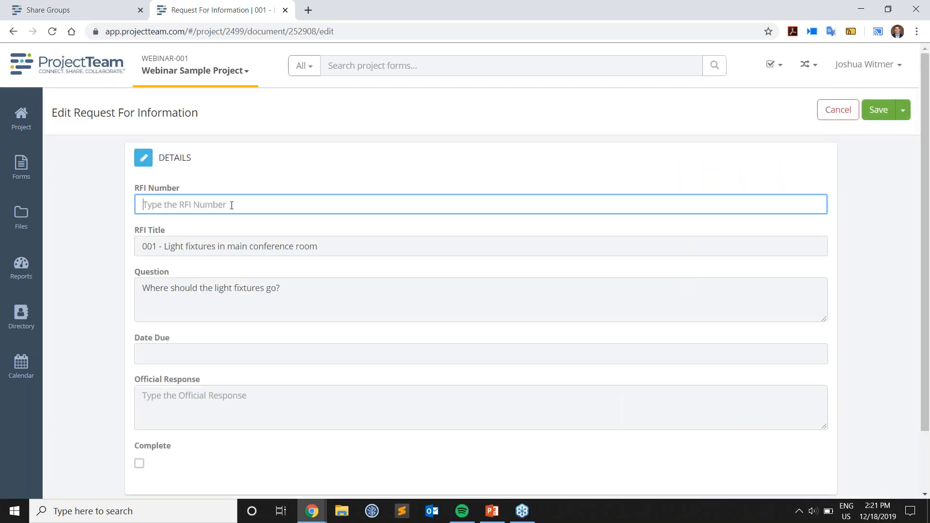
{"action": "type", "text": "001"}
{"action": "left_click", "coordinate": [878, 110]}
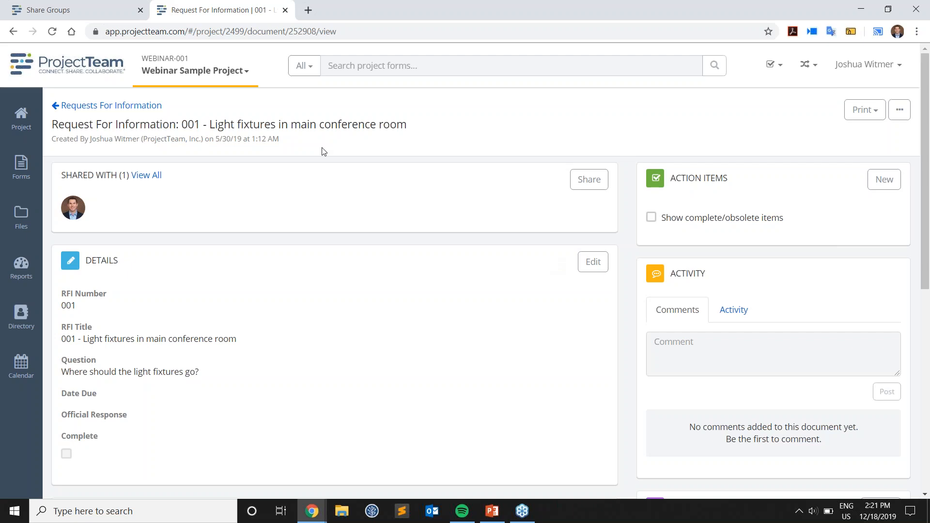
Configure the Requests For Information log to include the RFI Number, Date Due and Complete columns, and save
{"action": "left_click", "coordinate": [158, 106]}
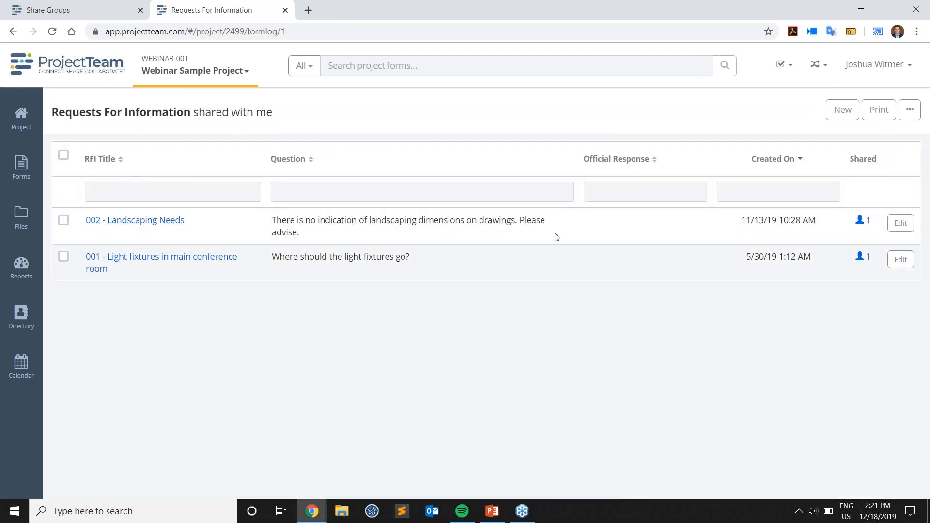
{"action": "left_click", "coordinate": [909, 109]}
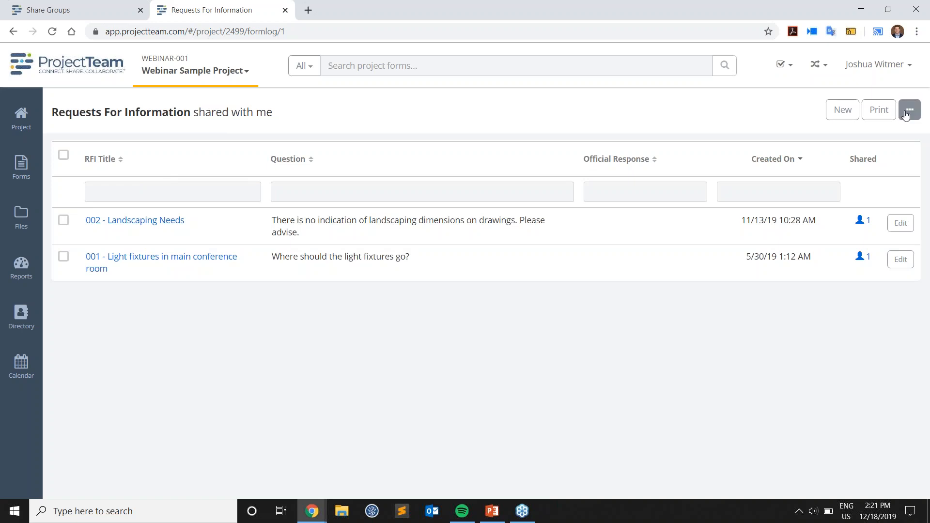
{"action": "left_click", "coordinate": [879, 150]}
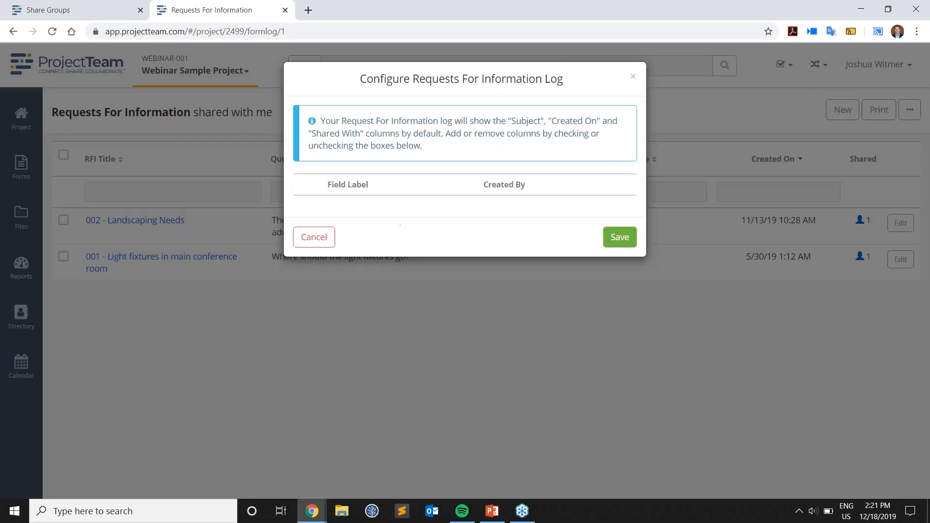
{"action": "left_click", "coordinate": [304, 208]}
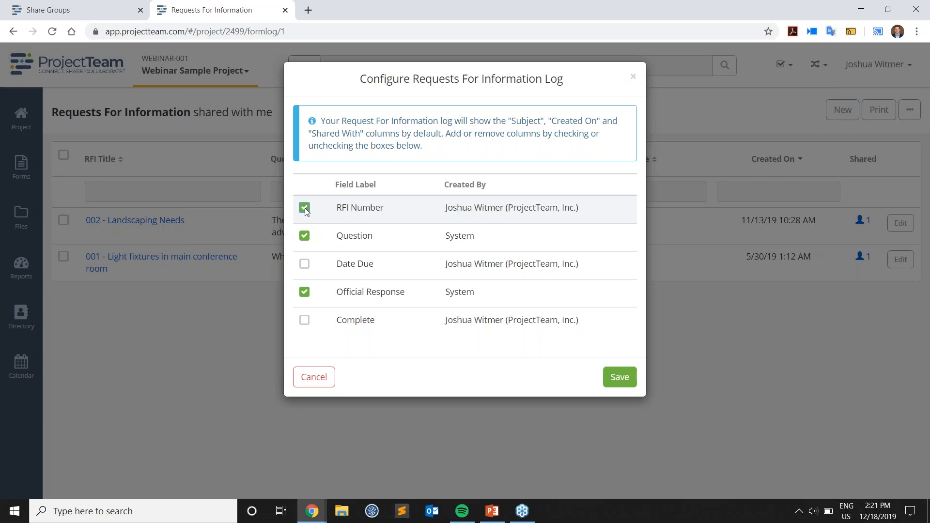
{"action": "left_click", "coordinate": [305, 264]}
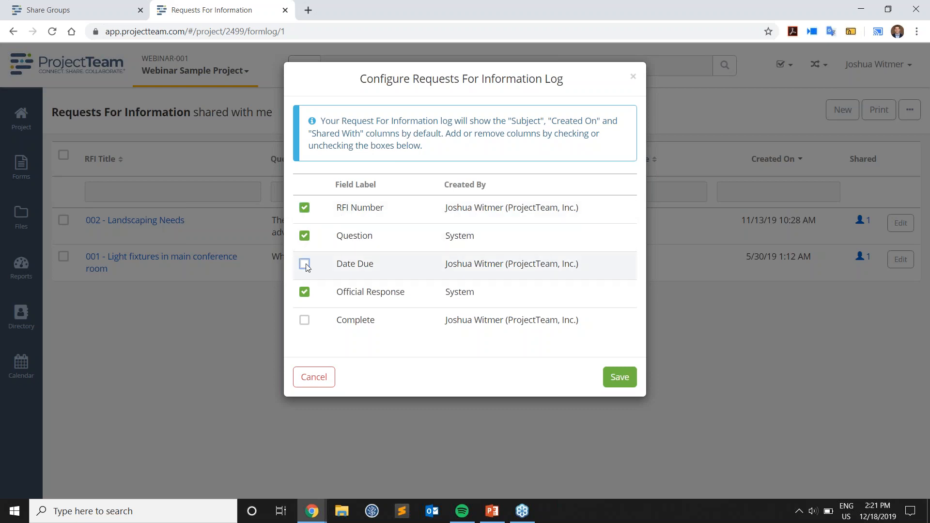
{"action": "left_click", "coordinate": [305, 320]}
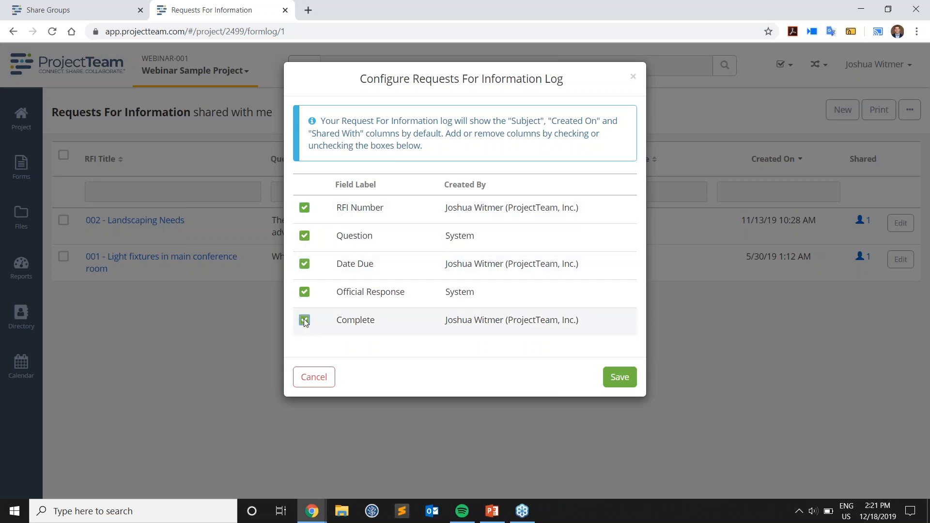
{"action": "left_click", "coordinate": [612, 380]}
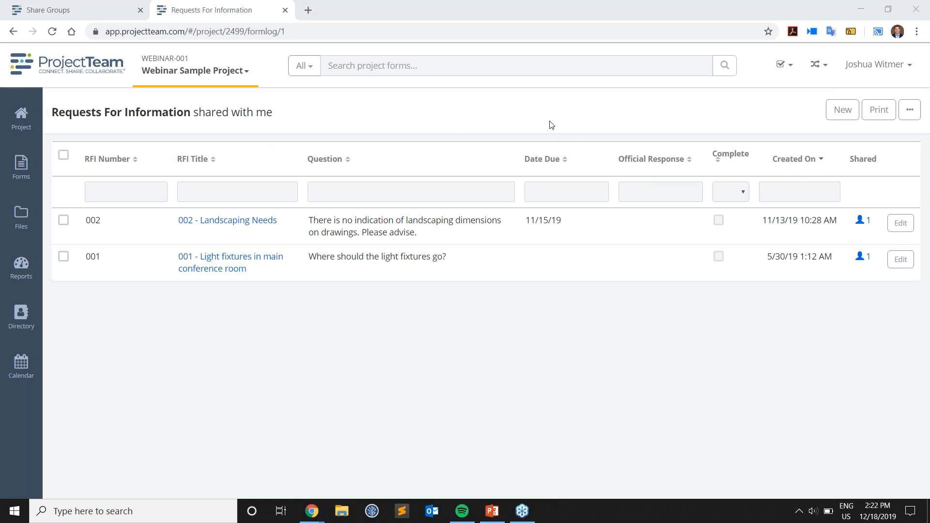
{"action": "left_click", "coordinate": [587, 109]}
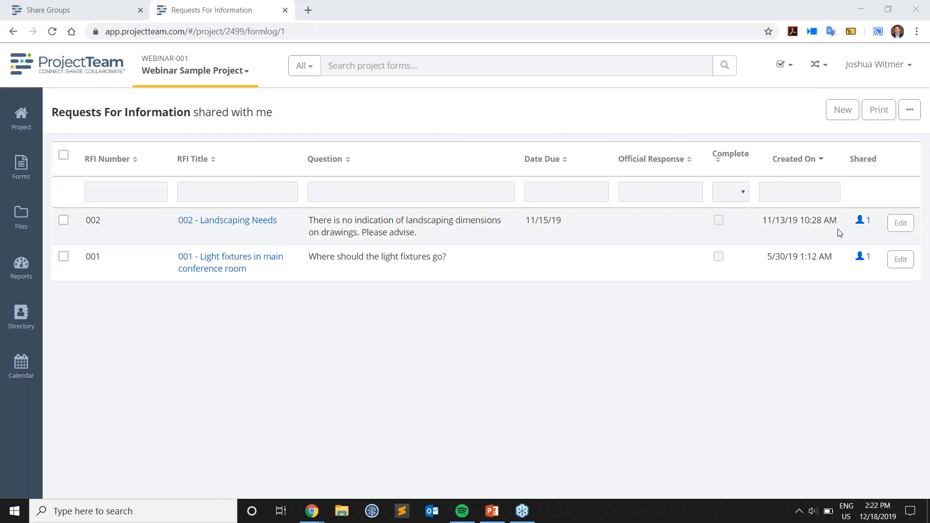
{"action": "left_click", "coordinate": [7, 168]}
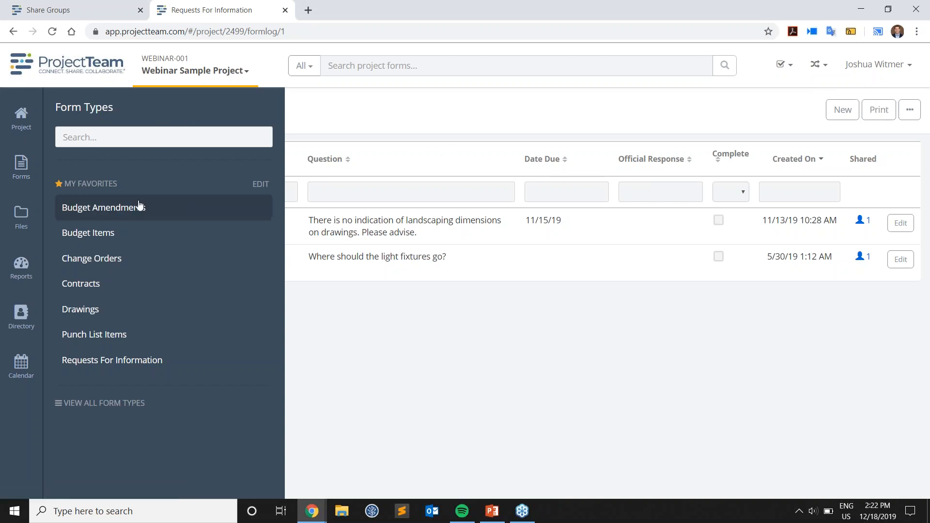
{"action": "left_click", "coordinate": [112, 140]}
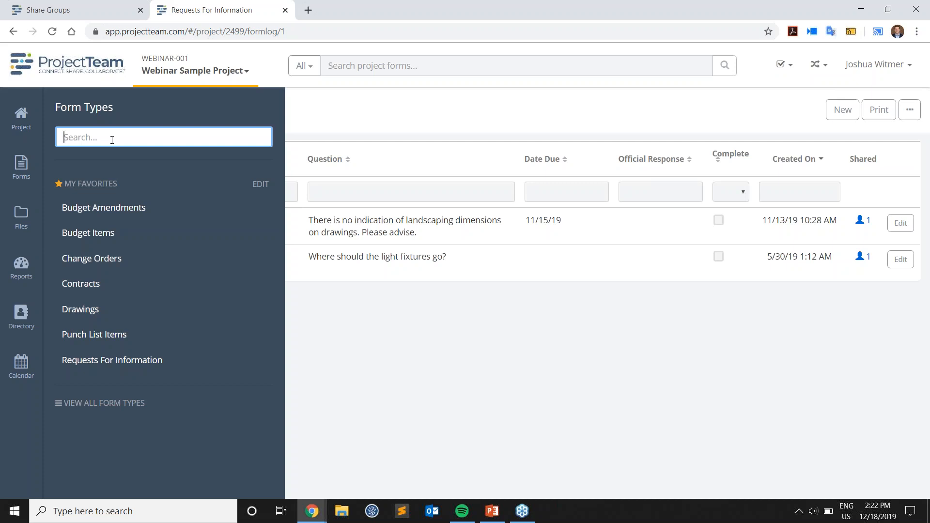
{"action": "left_click", "coordinate": [742, 127]}
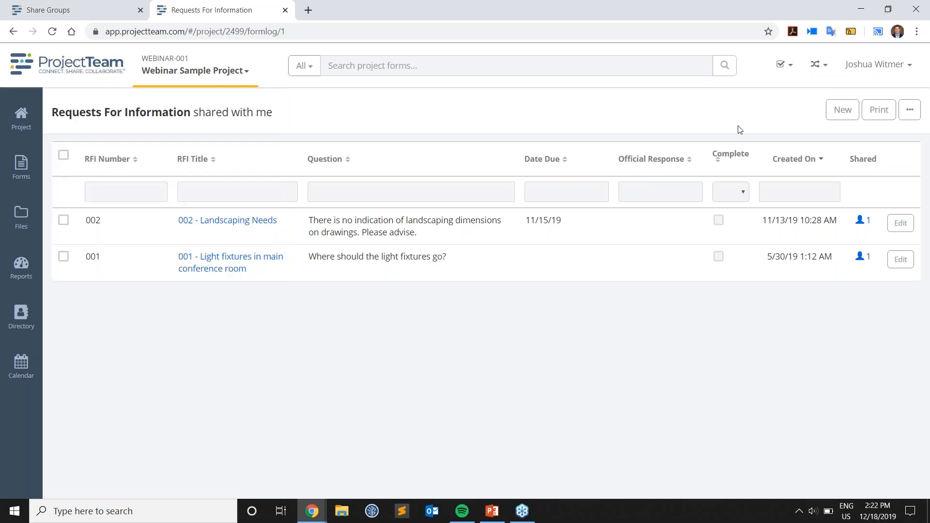
Start a new Collection field for the Request For Information form and label it "Reviewers"
{"action": "left_click", "coordinate": [910, 110]}
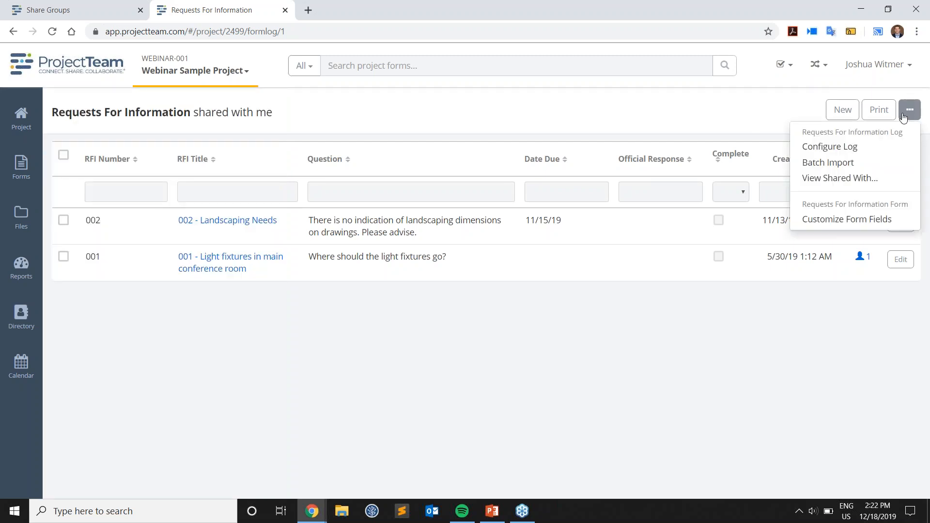
{"action": "left_click", "coordinate": [842, 222]}
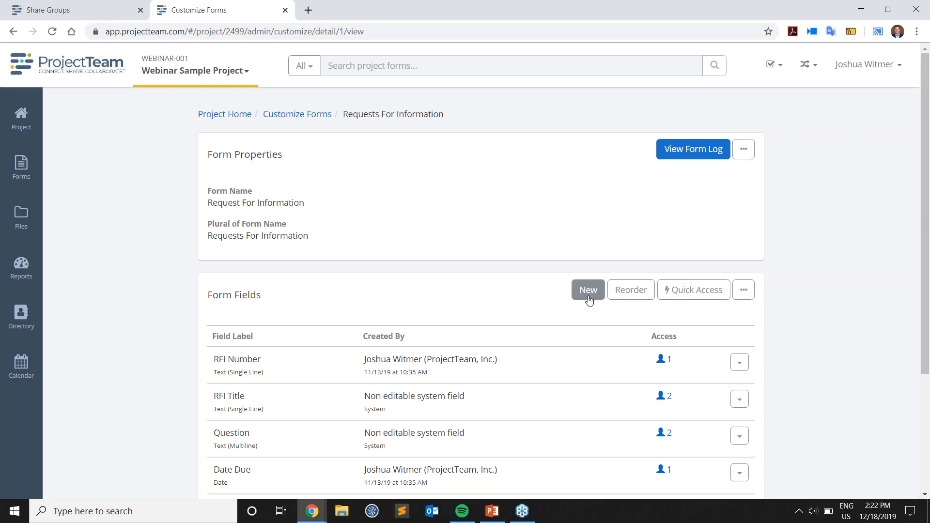
{"action": "left_click", "coordinate": [588, 290]}
{"action": "scroll", "coordinate": [586, 300], "scroll_direction": "down", "scroll_amount": 2}
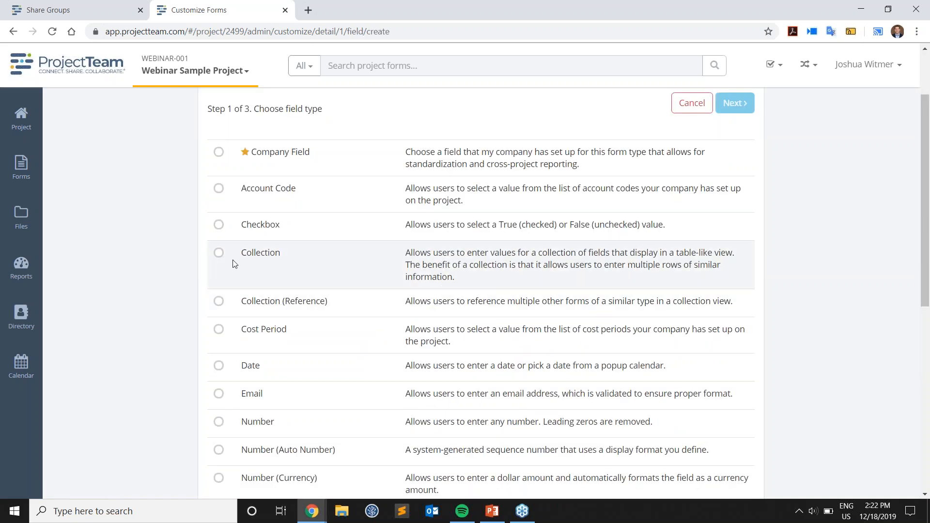
{"action": "left_click", "coordinate": [217, 254]}
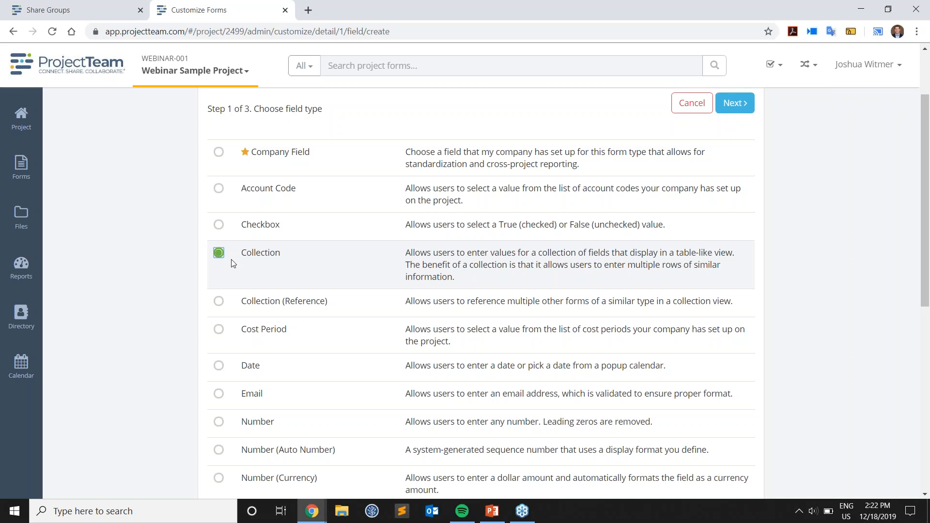
{"action": "left_click", "coordinate": [735, 103]}
{"action": "left_click", "coordinate": [344, 200]}
{"action": "type", "text": "Reviewers"}
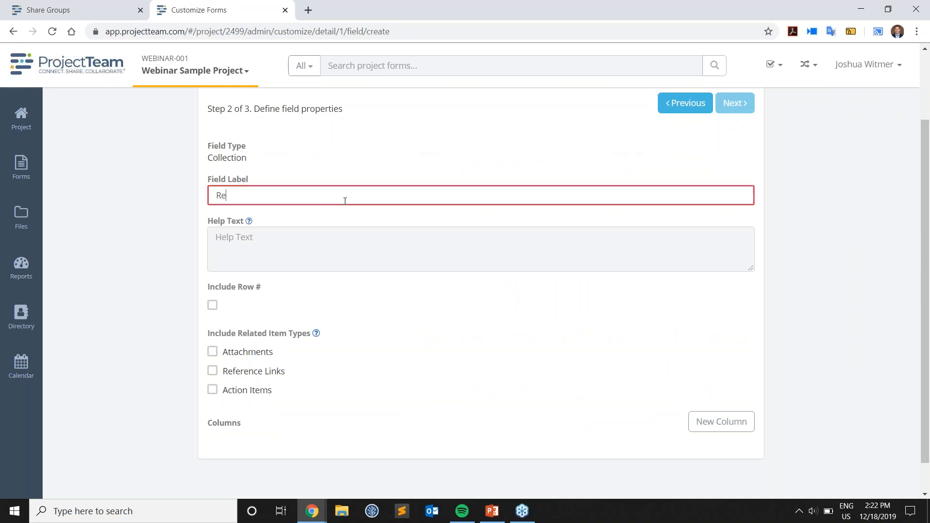
Add a Project Directory (Contact) column labelled "Reviewer" to the Reviewers collection
{"action": "left_click", "coordinate": [729, 429]}
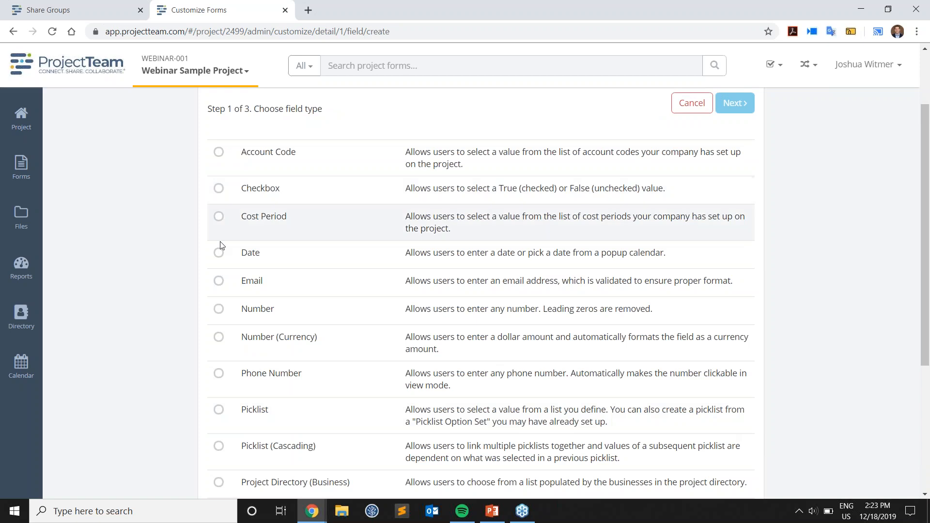
{"action": "scroll", "coordinate": [233, 397], "scroll_direction": "down", "scroll_amount": 3}
{"action": "left_click", "coordinate": [219, 389]}
{"action": "left_click", "coordinate": [735, 166]}
{"action": "left_click", "coordinate": [404, 279]}
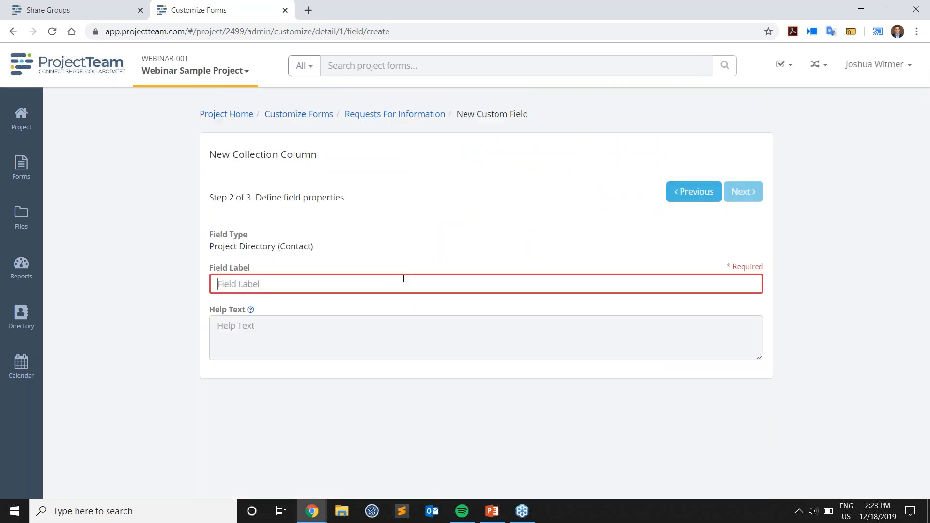
{"action": "type", "text": "Reviewer"}
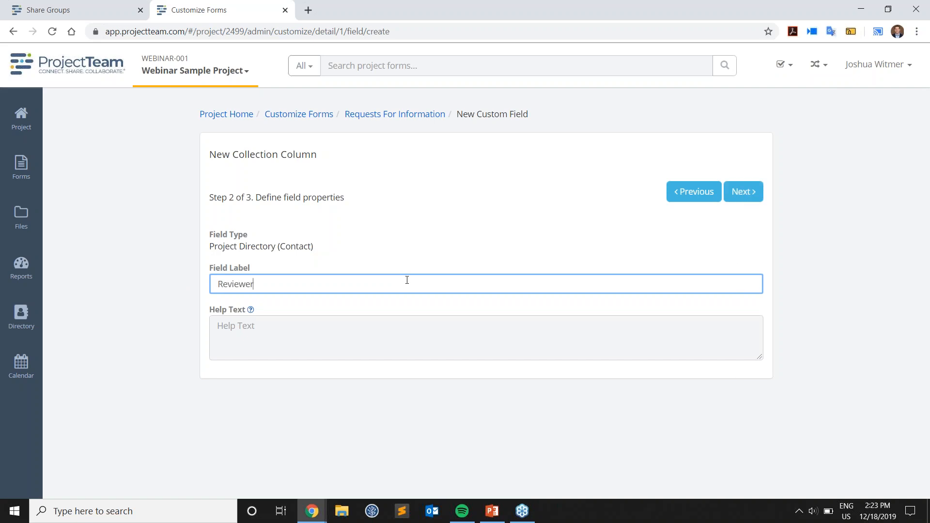
{"action": "left_click", "coordinate": [732, 198]}
{"action": "left_click", "coordinate": [746, 192]}
Add a Text (Multiline) column labelled "Comments" to the Reviewers collection
{"action": "left_click", "coordinate": [735, 232]}
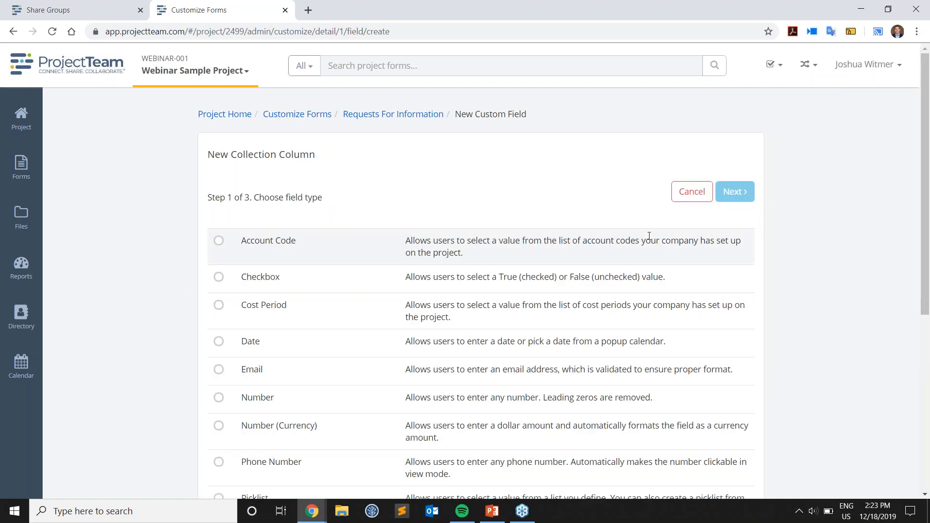
{"action": "scroll", "coordinate": [228, 368], "scroll_direction": "down", "scroll_amount": 5}
{"action": "scroll", "coordinate": [228, 368], "scroll_direction": "down", "scroll_amount": 2}
{"action": "left_click", "coordinate": [219, 384]}
{"action": "scroll", "coordinate": [640, 363], "scroll_direction": "up", "scroll_amount": 5}
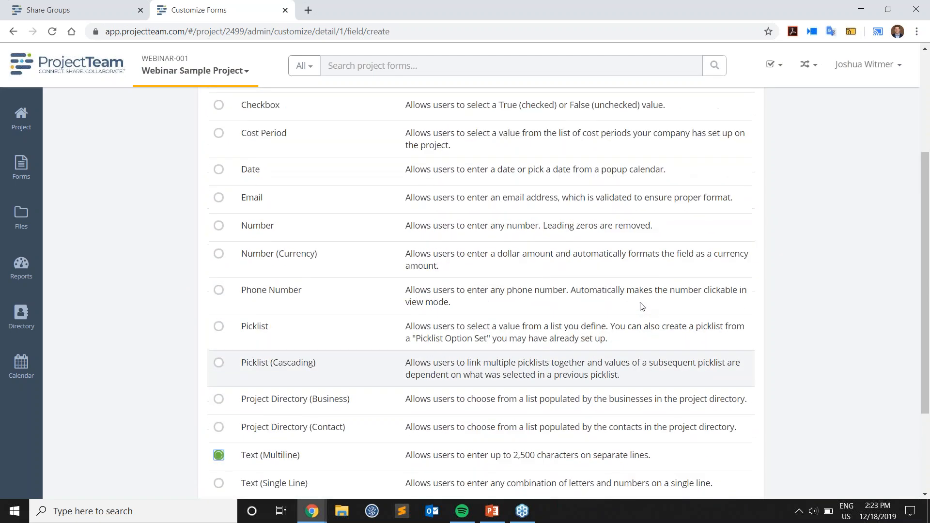
{"action": "left_click", "coordinate": [726, 196]}
{"action": "left_click", "coordinate": [444, 282]}
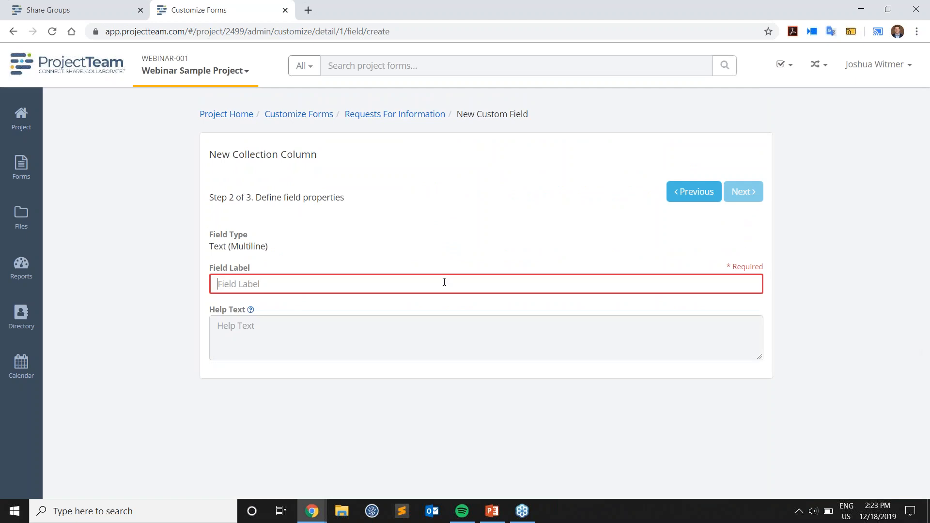
{"action": "type", "text": "COmments"}
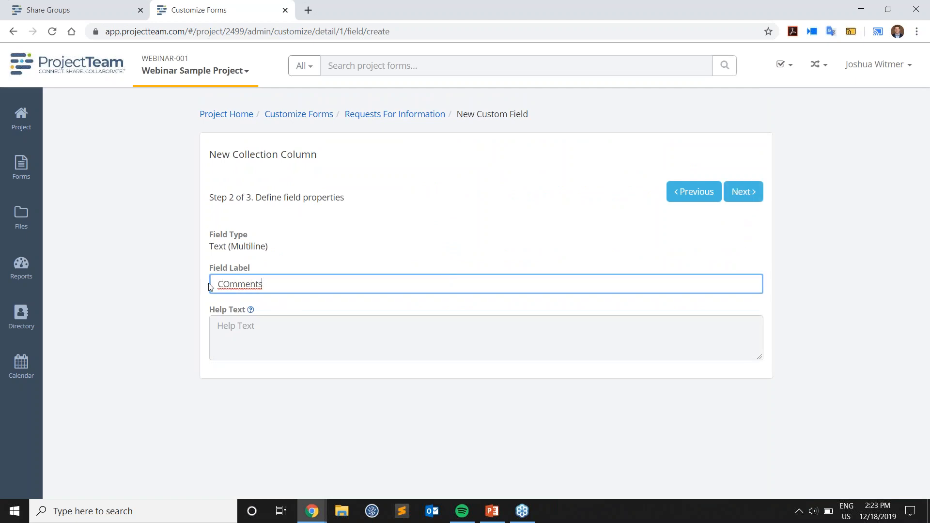
{"action": "left_click_drag", "start_coordinate": [222, 284], "coordinate": [230, 284]}
{"action": "type", "text": "o"}
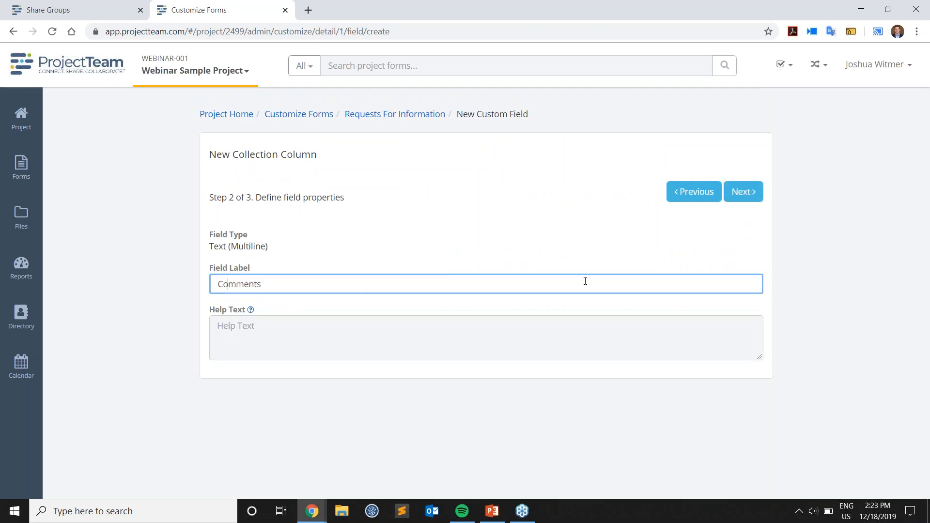
{"action": "left_click", "coordinate": [755, 203]}
{"action": "left_click", "coordinate": [753, 197]}
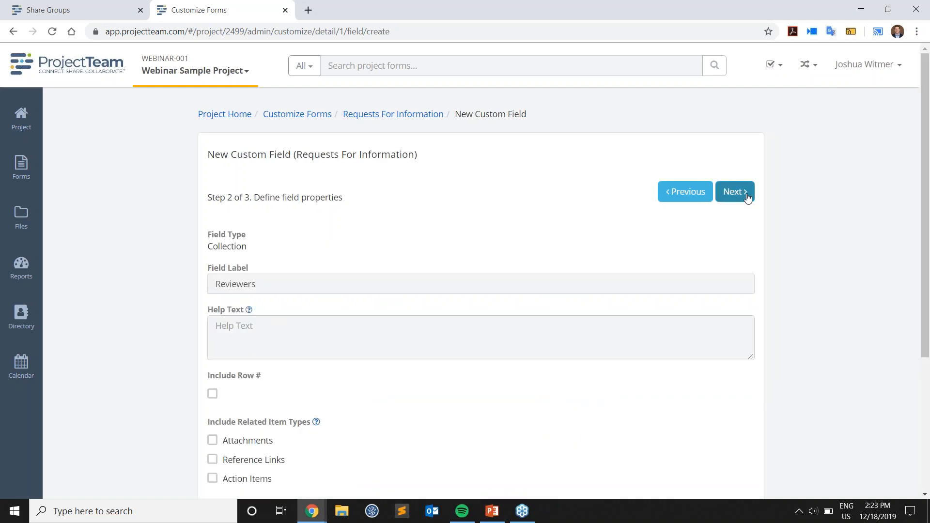
Save the Reviewers collection field and display its columns in the Request For Information field list
{"action": "left_click", "coordinate": [747, 197]}
{"action": "left_click", "coordinate": [741, 192]}
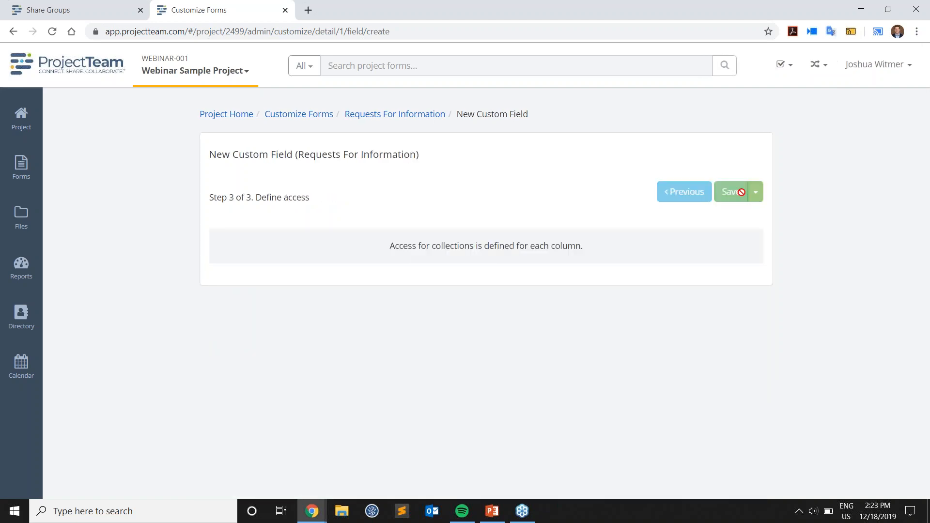
{"action": "scroll", "coordinate": [760, 336], "scroll_direction": "down", "scroll_amount": 4}
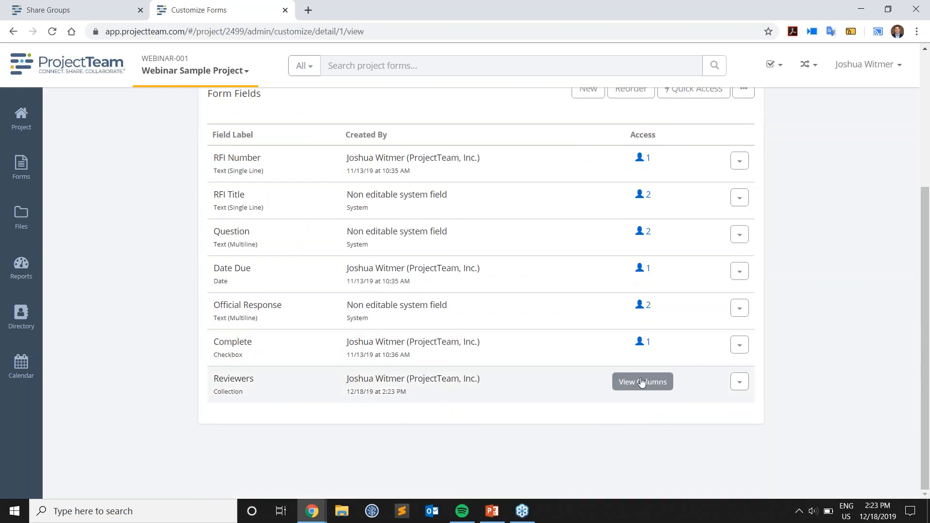
{"action": "left_click", "coordinate": [642, 382]}
{"action": "scroll", "coordinate": [678, 339], "scroll_direction": "down", "scroll_amount": 3}
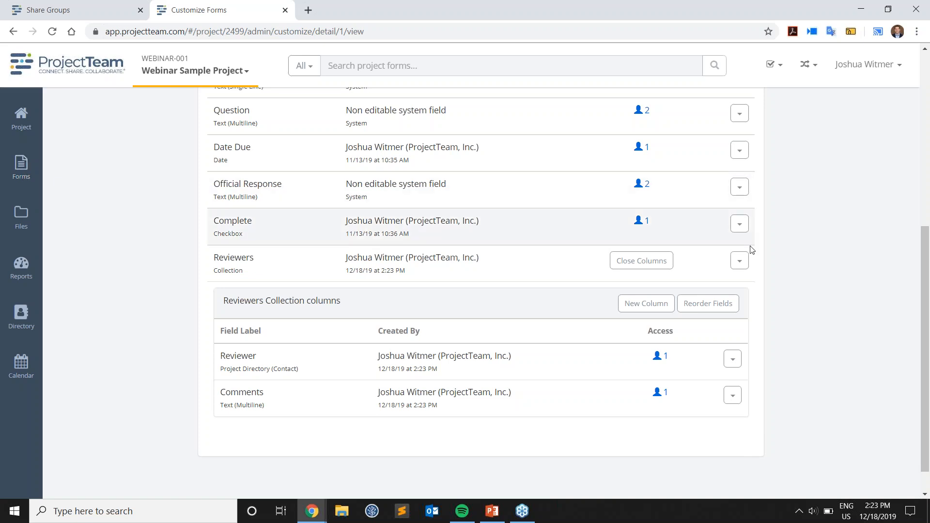
Start a new Collection (Reference) field labelled "Punch List Items" with Punch List Items as its reference form
{"action": "scroll", "coordinate": [754, 252], "scroll_direction": "up", "scroll_amount": 6}
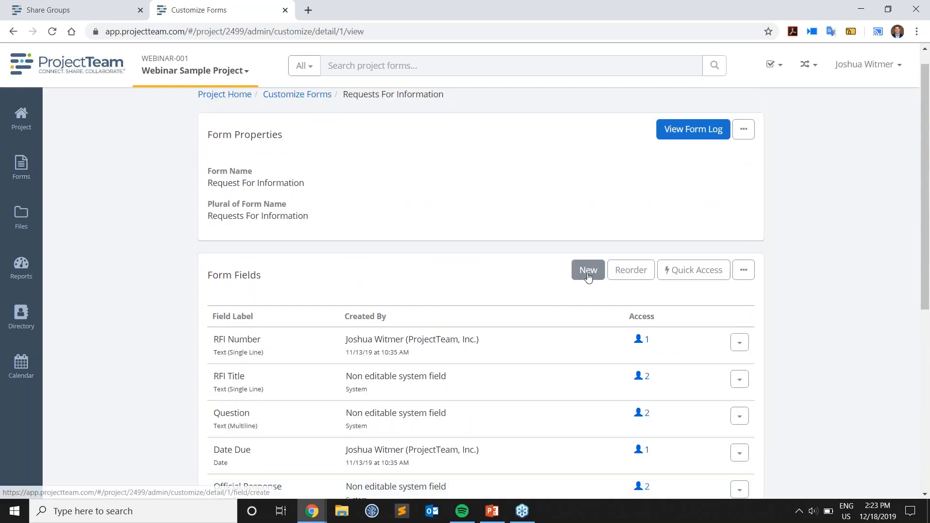
{"action": "left_click", "coordinate": [588, 271]}
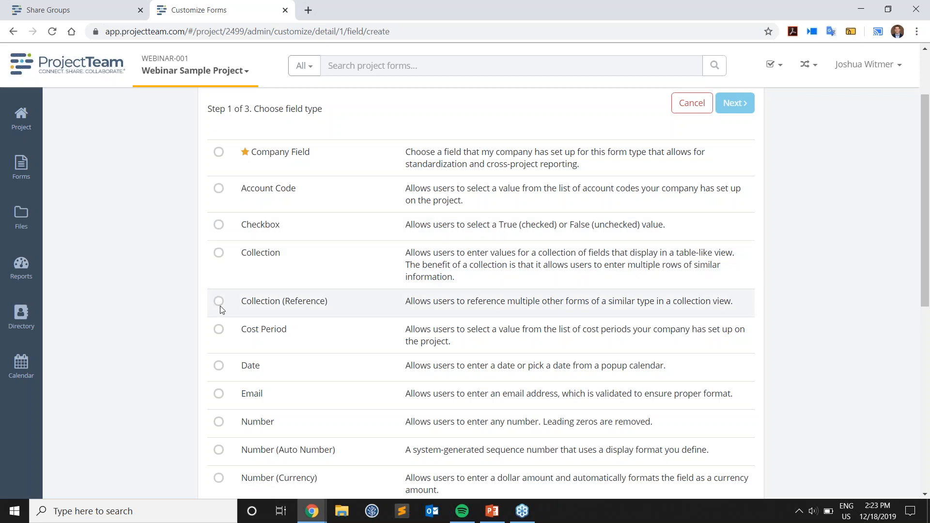
{"action": "left_click", "coordinate": [219, 302]}
{"action": "left_click", "coordinate": [740, 103]}
{"action": "left_click", "coordinate": [395, 271]}
{"action": "type", "text": "Punch Lists"}
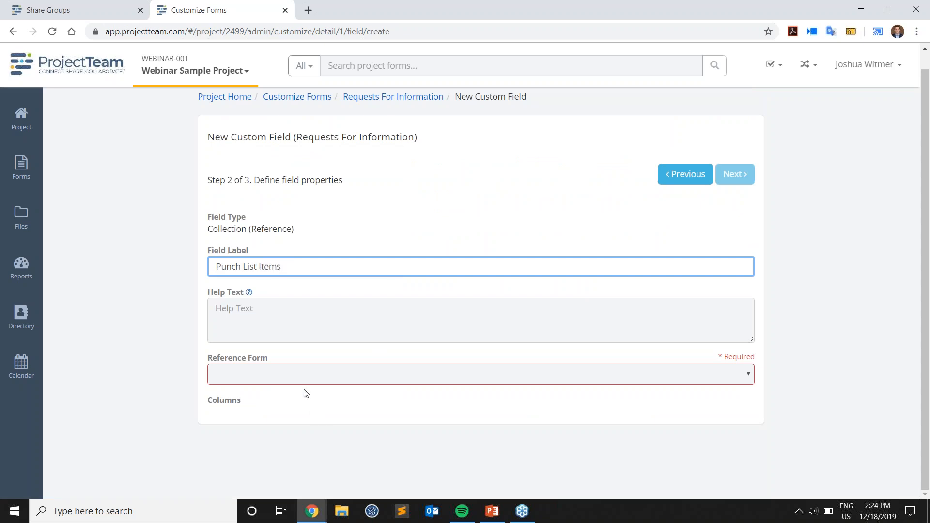
{"action": "left_click", "coordinate": [298, 374]}
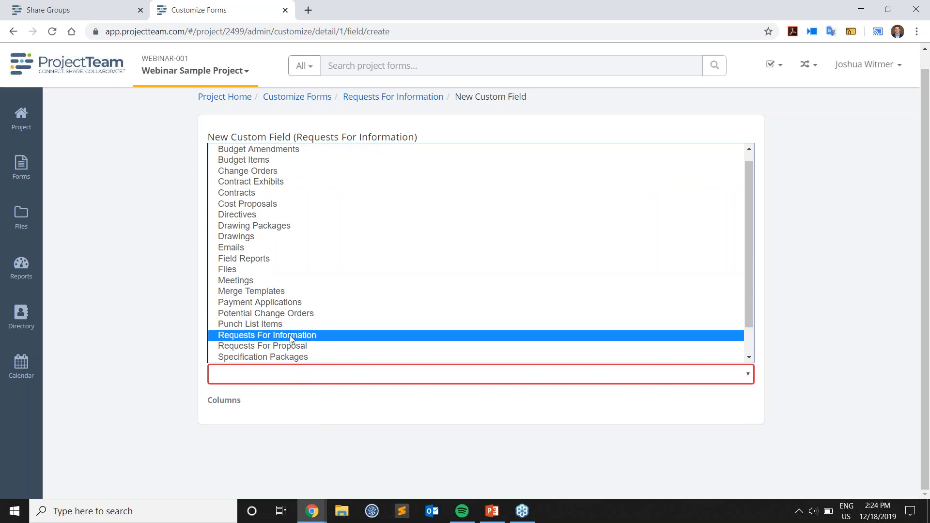
{"action": "left_click", "coordinate": [285, 324]}
Include Item Description, General Notes, Date Recorded, Date Due, Date Completed and Completion Notes as reference columns, and save the field
{"action": "left_click", "coordinate": [246, 368]}
{"action": "left_click", "coordinate": [246, 380]}
{"action": "left_click", "coordinate": [246, 396]}
{"action": "left_click", "coordinate": [246, 412]}
{"action": "left_click", "coordinate": [246, 428]}
{"action": "left_click", "coordinate": [246, 444]}
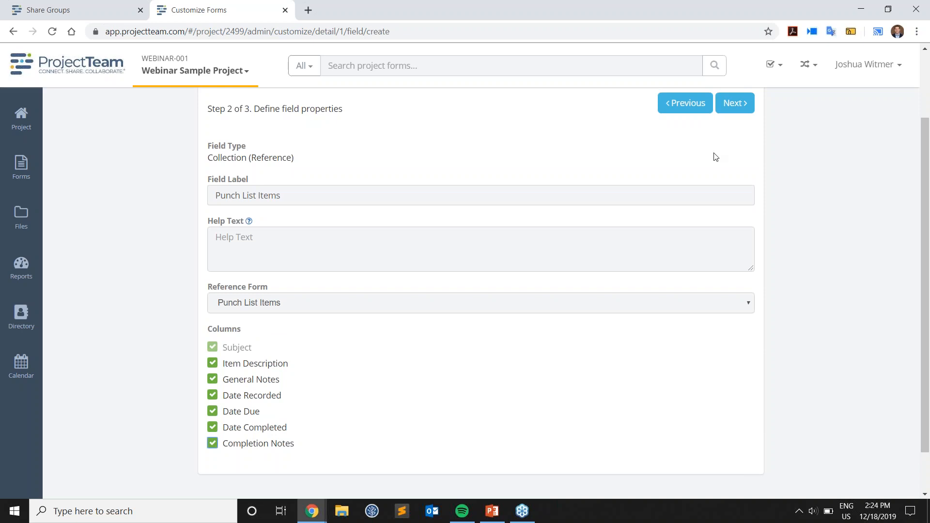
{"action": "left_click", "coordinate": [732, 111]}
{"action": "left_click", "coordinate": [723, 190]}
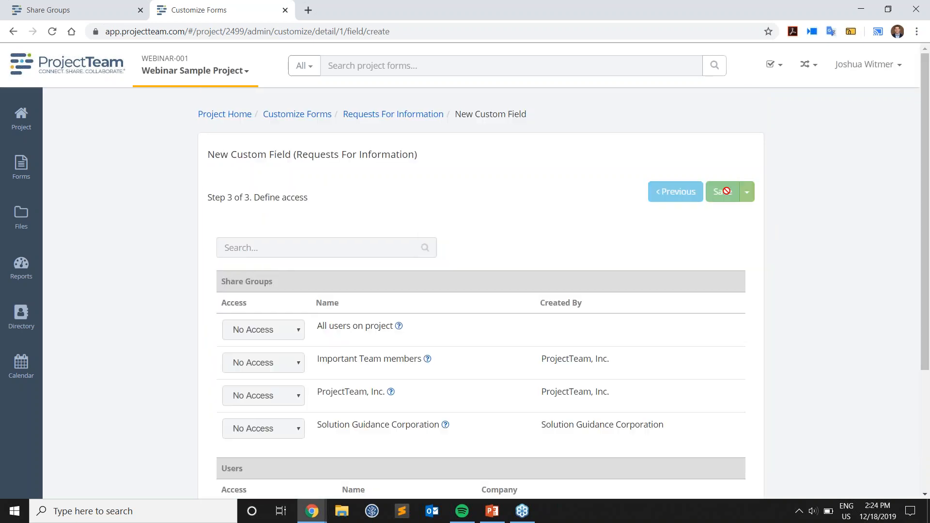
Open the light fixtures request from the form log and examine its Reviewers and Punch List Items collections
{"action": "left_click", "coordinate": [696, 151]}
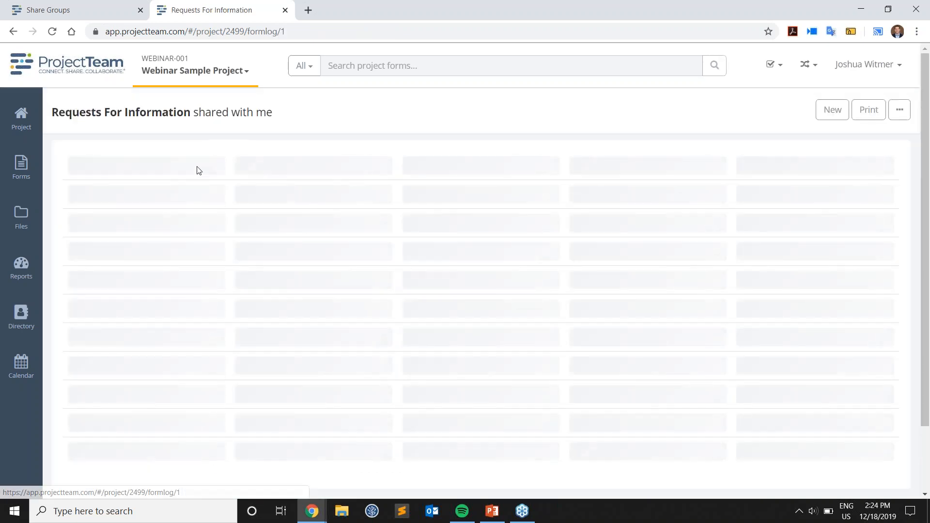
{"action": "left_click", "coordinate": [188, 259]}
{"action": "scroll", "coordinate": [504, 307], "scroll_direction": "down", "scroll_amount": 6}
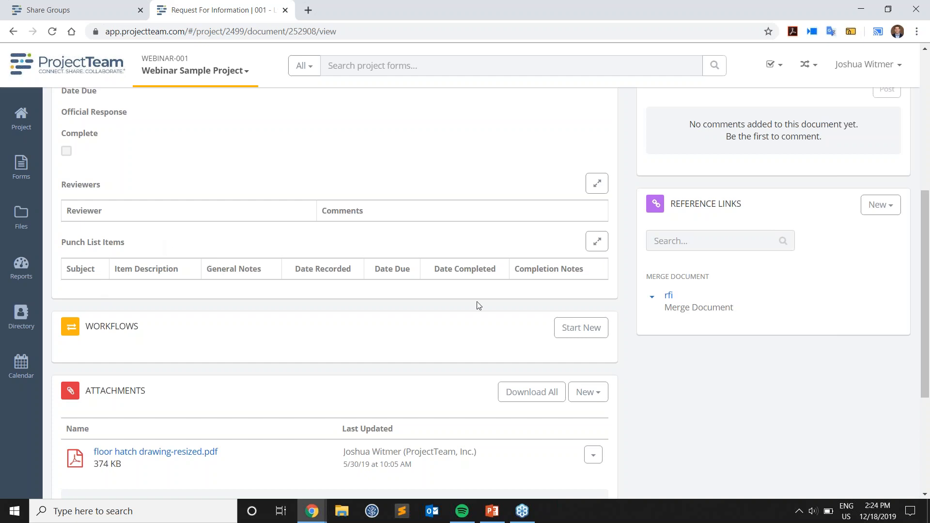
{"action": "scroll", "coordinate": [479, 302], "scroll_direction": "up", "scroll_amount": 4}
Edit the light fixtures request to add the existing punch list items "001 - Hole in wall" and "002 - Crack in floor", and save it
{"action": "left_click", "coordinate": [592, 133]}
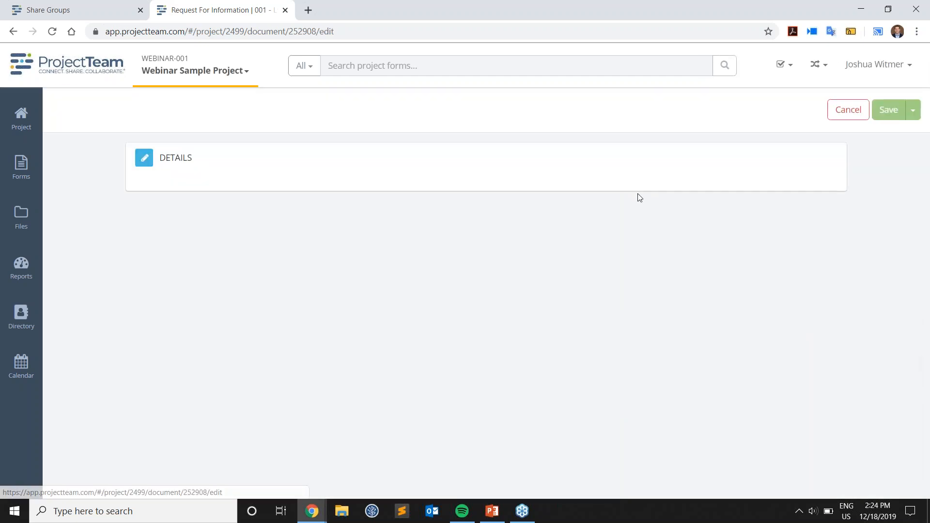
{"action": "scroll", "coordinate": [778, 361], "scroll_direction": "down", "scroll_amount": 4}
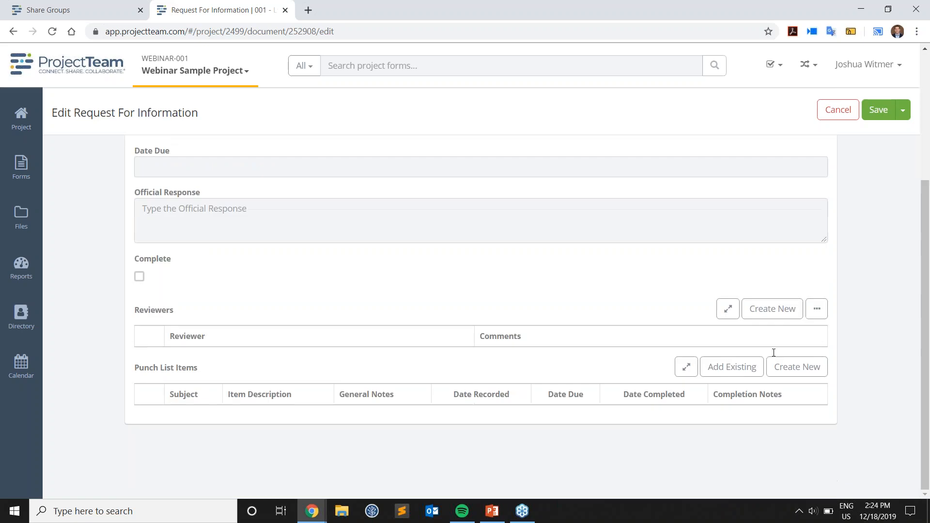
{"action": "left_click", "coordinate": [732, 367]}
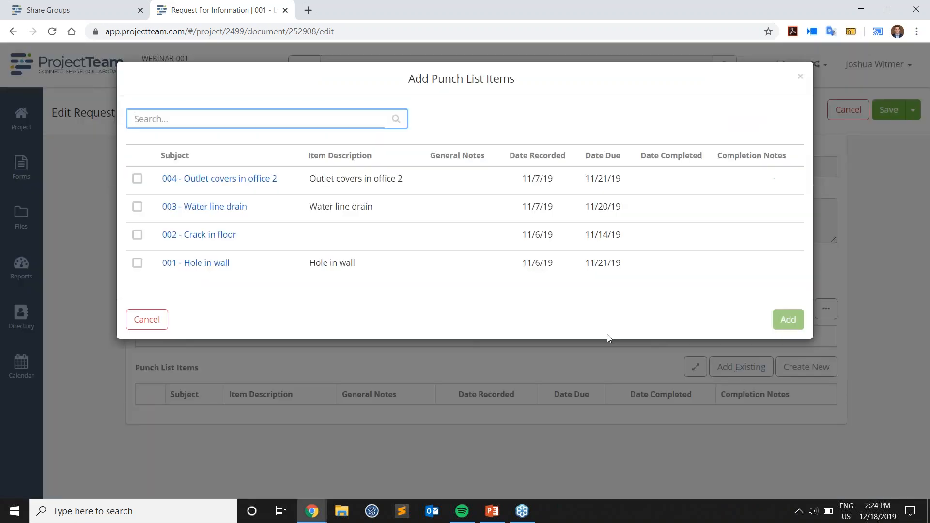
{"action": "left_click", "coordinate": [137, 263]}
{"action": "left_click", "coordinate": [137, 234]}
{"action": "left_click", "coordinate": [776, 322]}
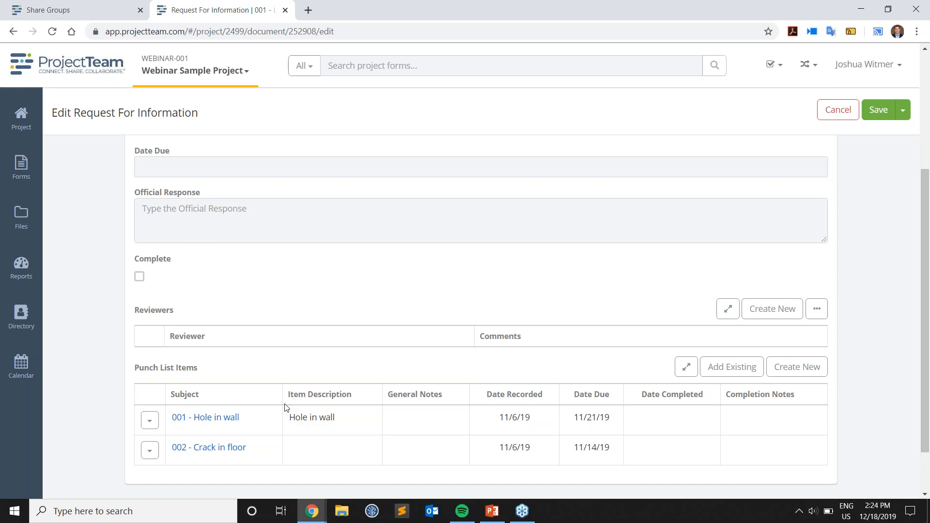
{"action": "left_click", "coordinate": [879, 111]}
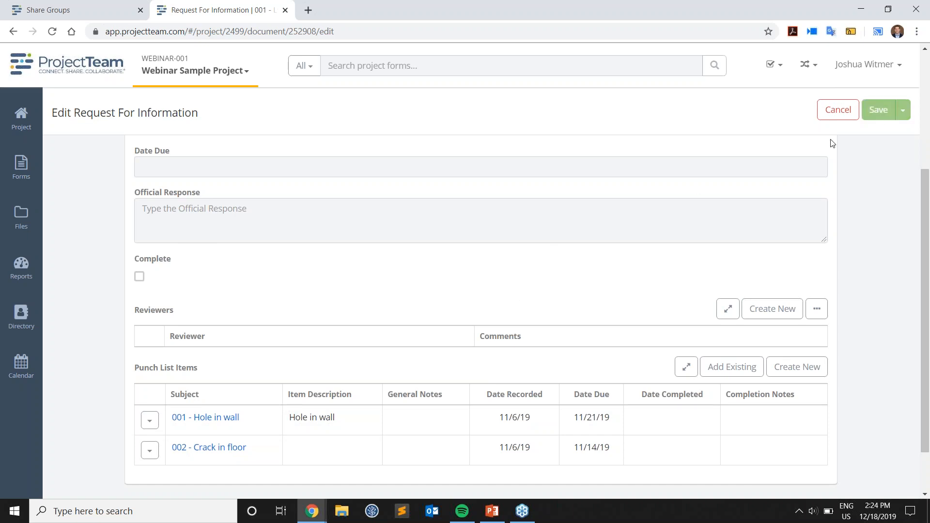
Open the punch list item "001 - Hole in wall" in a new tab and go to the customization of its form
{"action": "scroll", "coordinate": [145, 327], "scroll_direction": "down", "scroll_amount": 4}
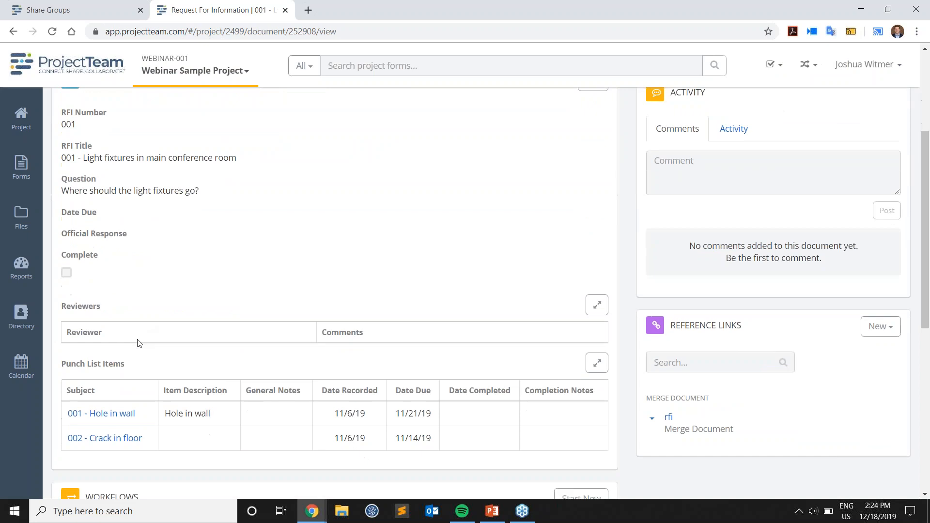
{"action": "right_click", "coordinate": [113, 412]}
{"action": "left_click", "coordinate": [167, 279]}
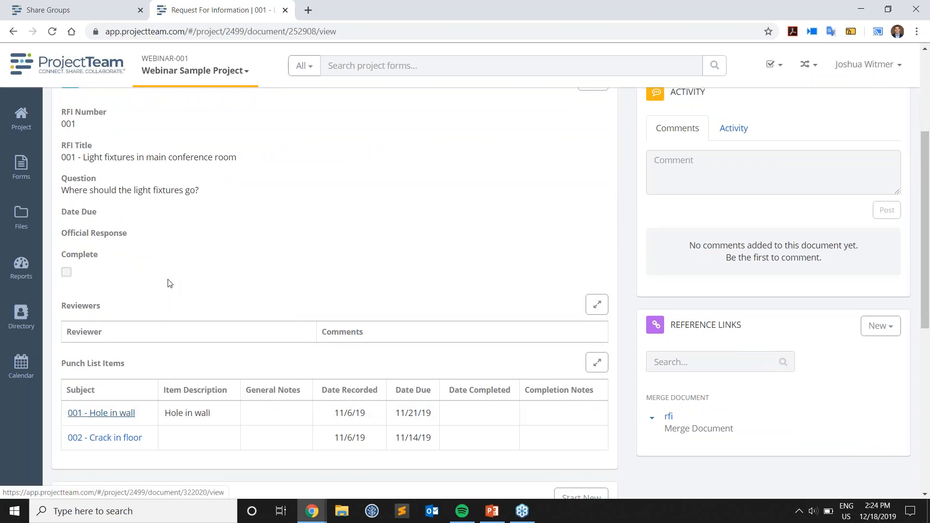
{"action": "left_click", "coordinate": [383, 11]}
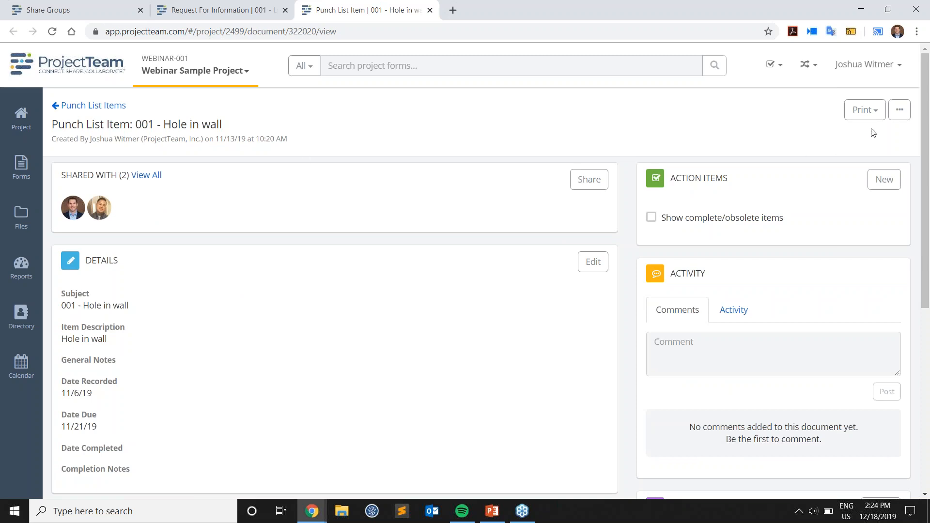
{"action": "left_click", "coordinate": [899, 110]}
{"action": "left_click", "coordinate": [863, 228]}
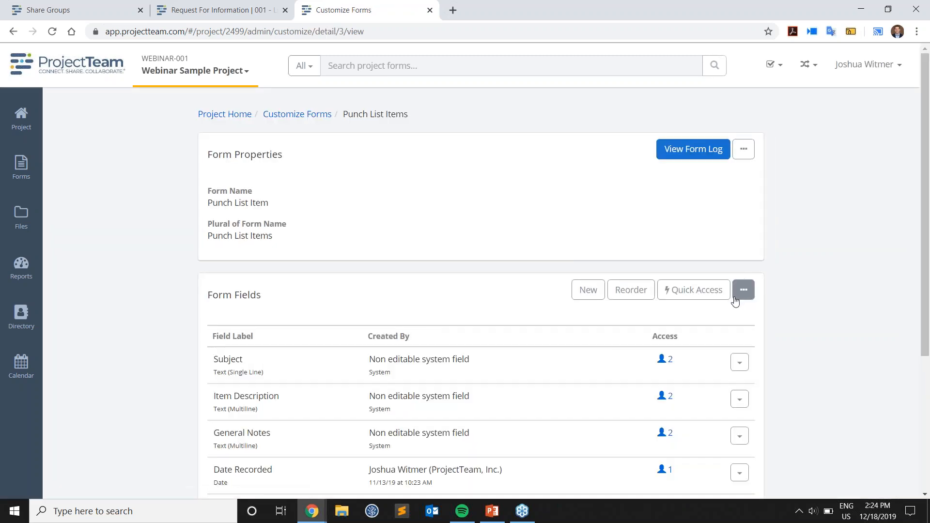
Give the Subject field of the Punch List Items form the project alias "Item Name" and save it
{"action": "left_click", "coordinate": [739, 361]}
{"action": "left_click", "coordinate": [668, 384]}
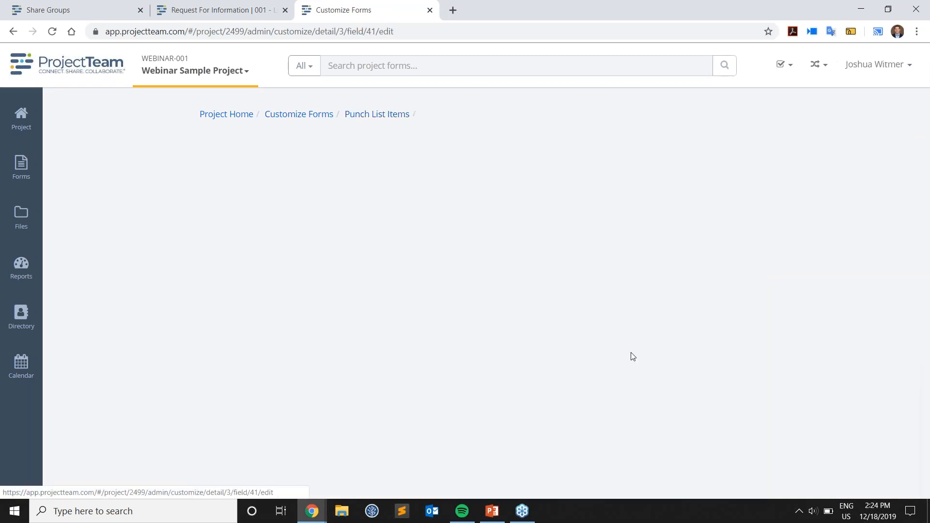
{"action": "left_click", "coordinate": [296, 271]}
{"action": "type", "text": "Item"}
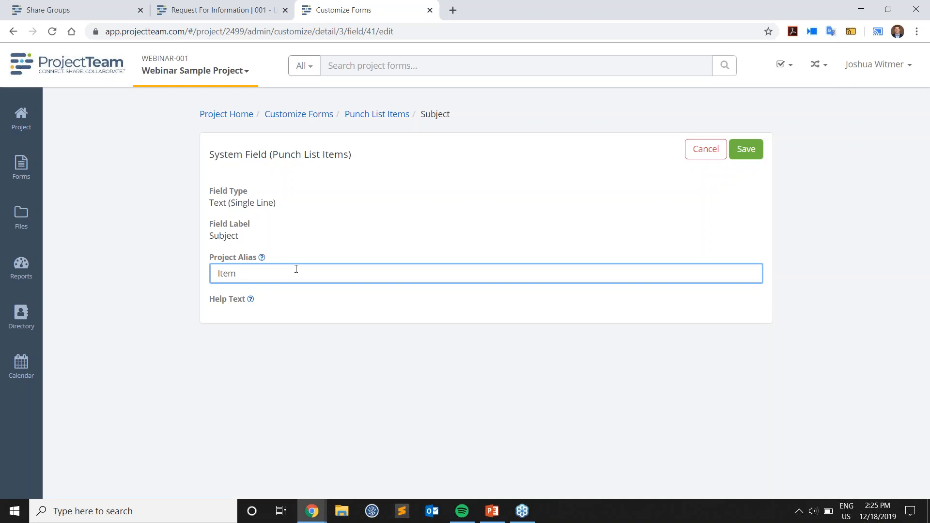
{"action": "type", "text": " DesName"}
{"action": "left_click", "coordinate": [754, 157]}
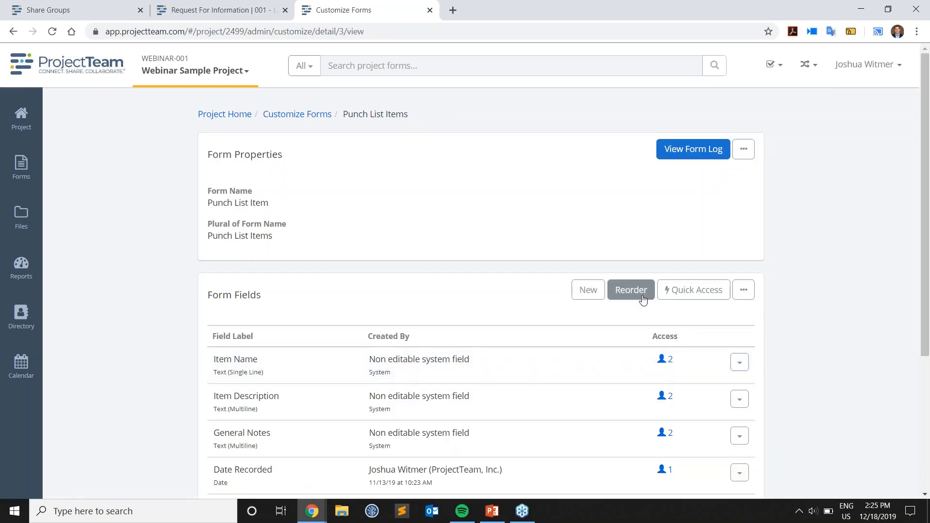
Move Date Due to first place in the Punch List Items field order, save, and return to the light fixtures request
{"action": "left_click", "coordinate": [640, 302]}
{"action": "left_click_drag", "start_coordinate": [338, 258], "coordinate": [355, 166]}
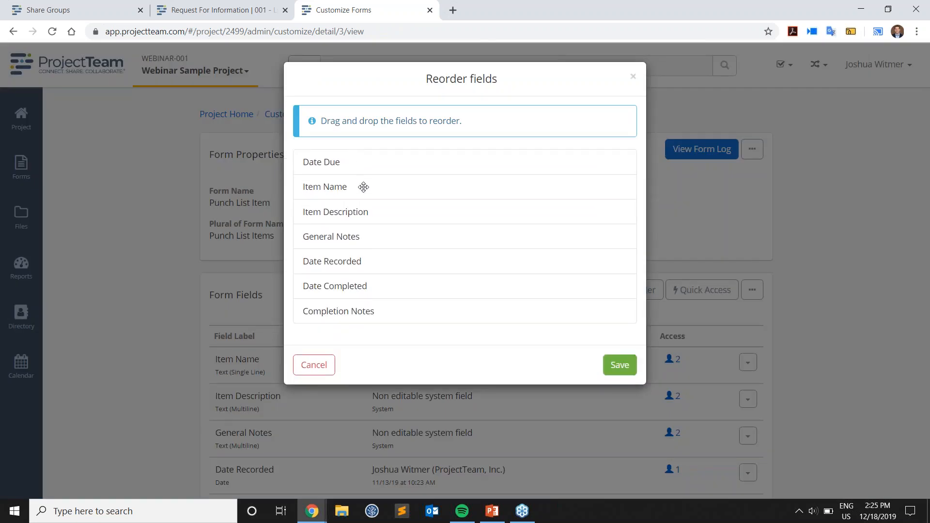
{"action": "left_click", "coordinate": [617, 368]}
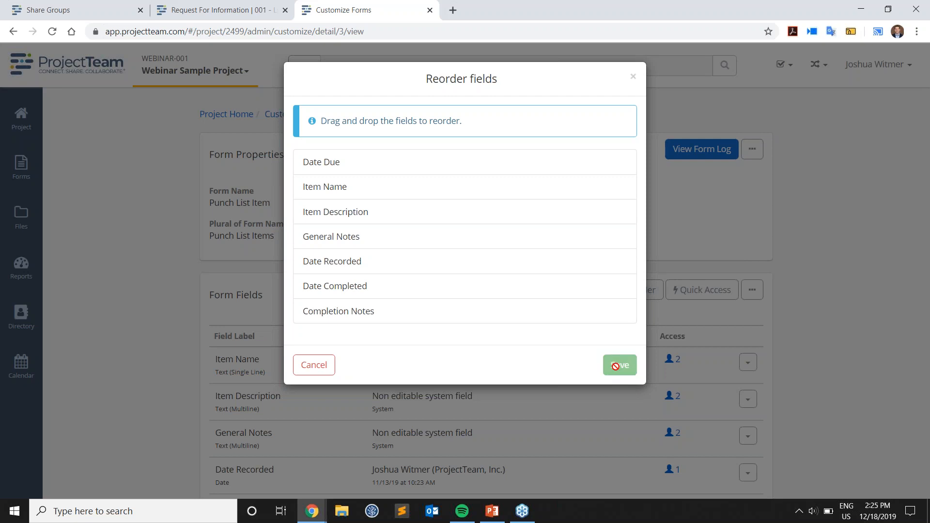
{"action": "left_click", "coordinate": [221, 9]}
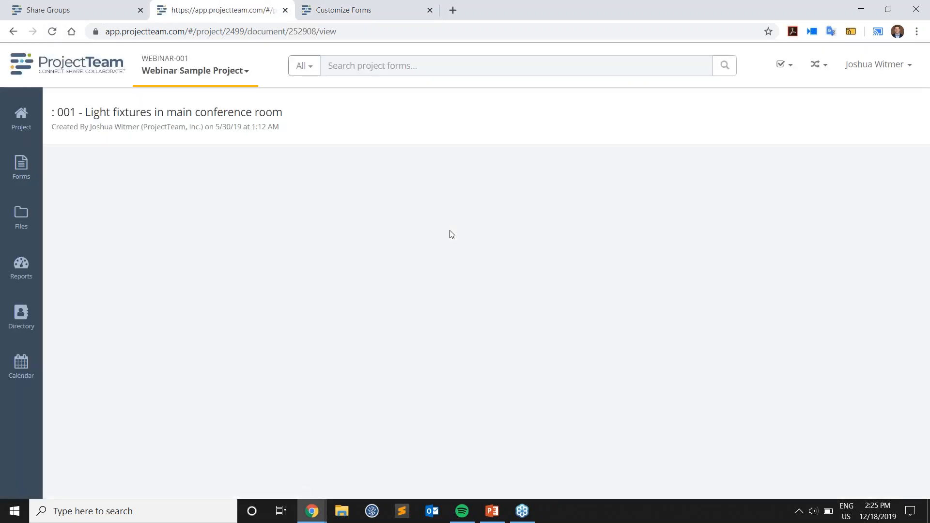
Check the punch list columns on the light fixtures request, and open the customization of the Payment Applications form fields
{"action": "scroll", "coordinate": [410, 285], "scroll_direction": "down", "scroll_amount": 1}
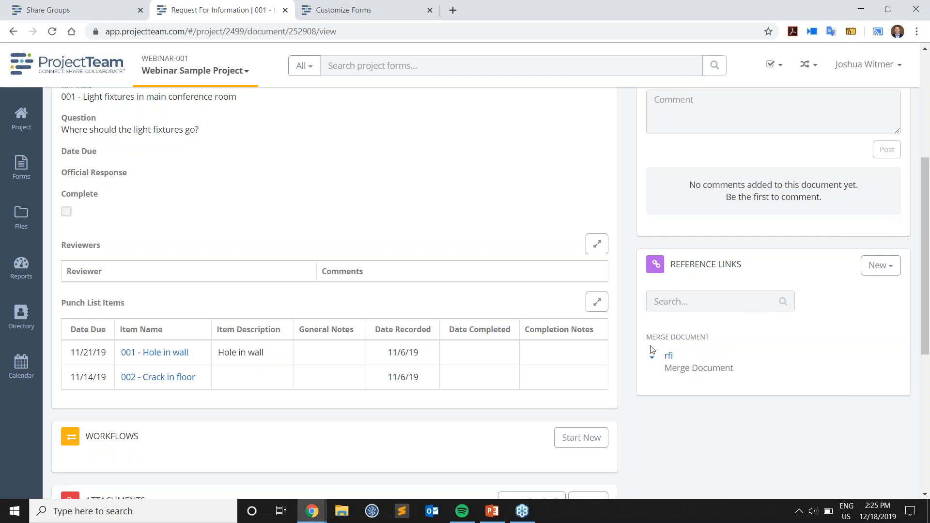
{"action": "scroll", "coordinate": [683, 235], "scroll_direction": "up", "scroll_amount": 5}
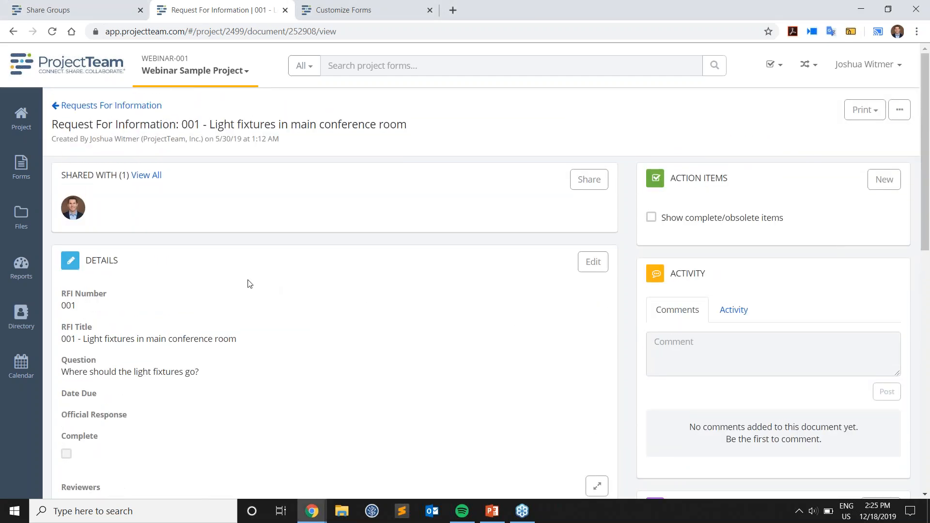
{"action": "left_click", "coordinate": [21, 165]}
{"action": "left_click", "coordinate": [66, 138]}
{"action": "type", "text": "p"}
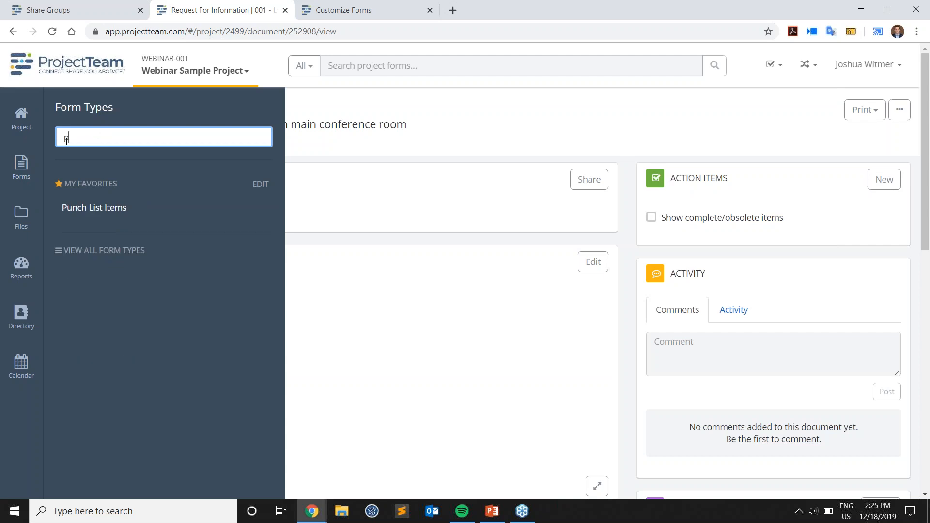
{"action": "type", "text": "ay"}
{"action": "left_click", "coordinate": [185, 256]}
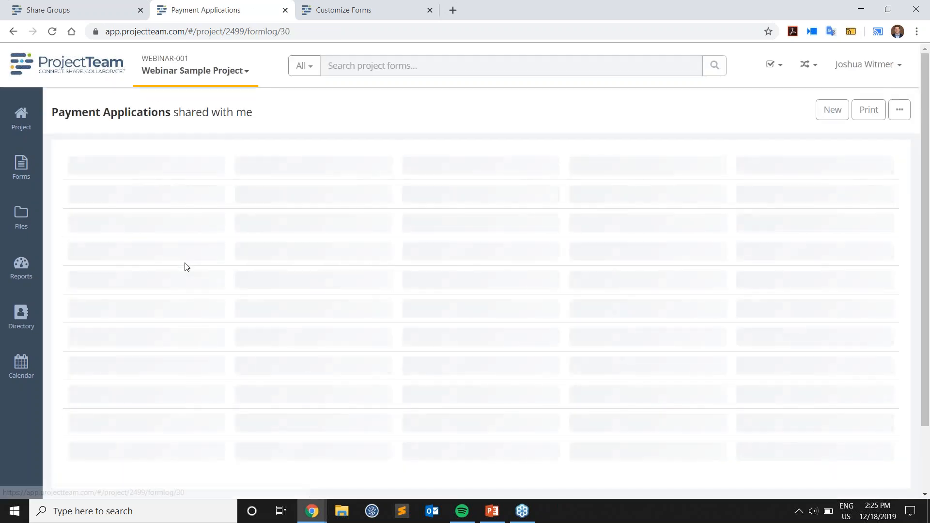
{"action": "left_click", "coordinate": [910, 109]}
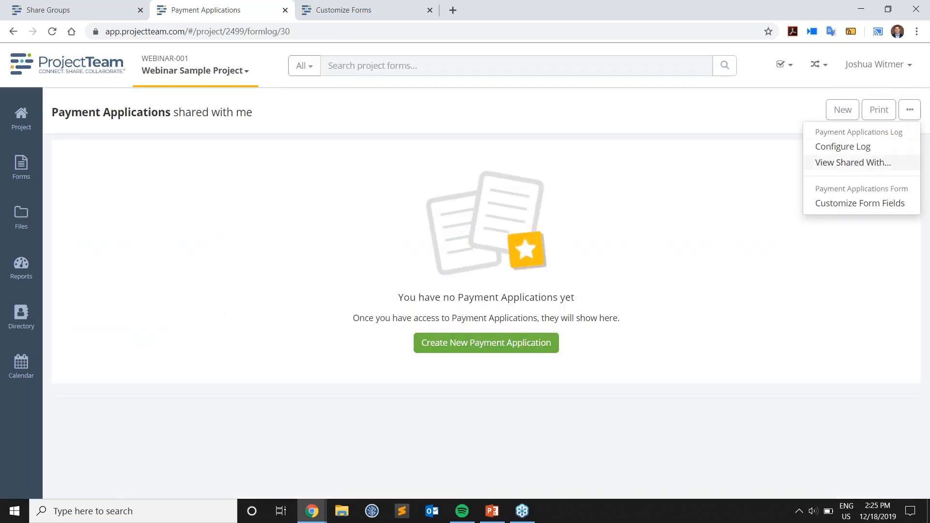
{"action": "left_click", "coordinate": [839, 202]}
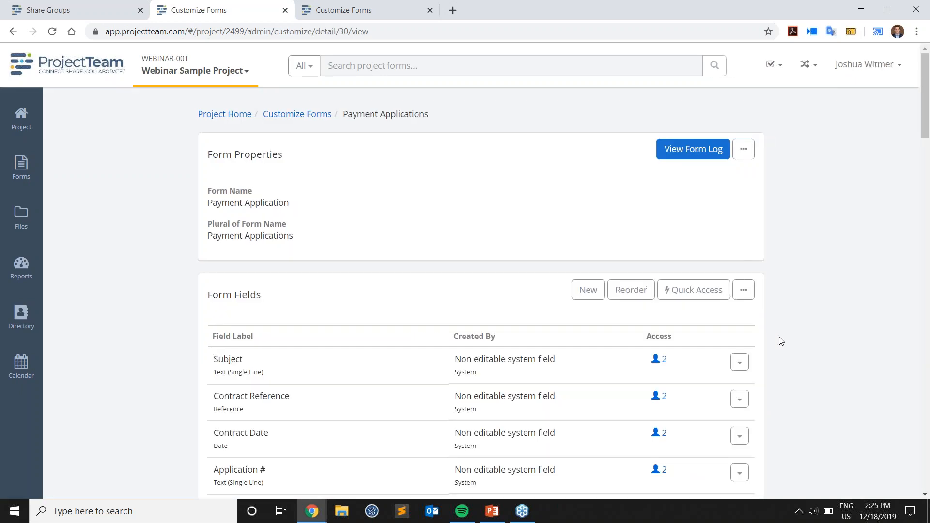
Expand the Item Breakdown collection in the Payment Applications form fields to show its columns
{"action": "scroll", "coordinate": [770, 337], "scroll_direction": "down", "scroll_amount": 20}
{"action": "scroll", "coordinate": [764, 340], "scroll_direction": "down", "scroll_amount": 5}
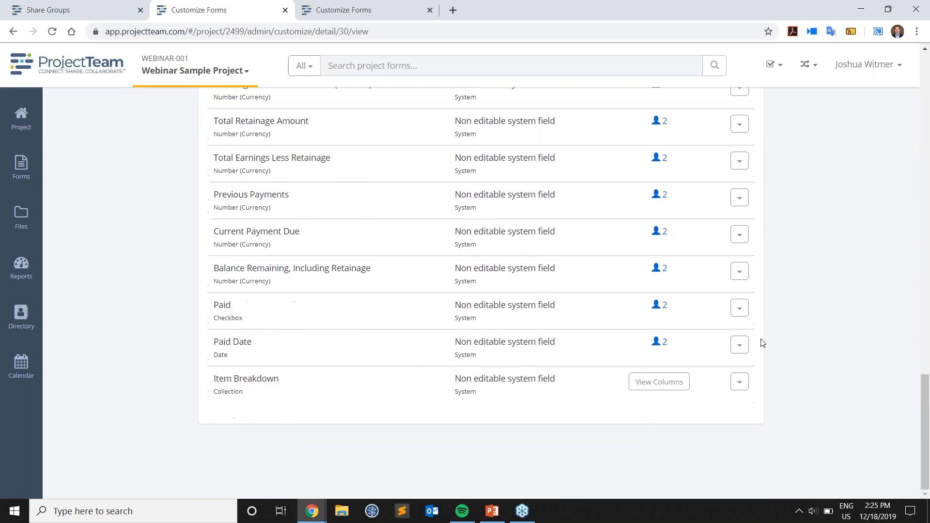
{"action": "left_click", "coordinate": [656, 383]}
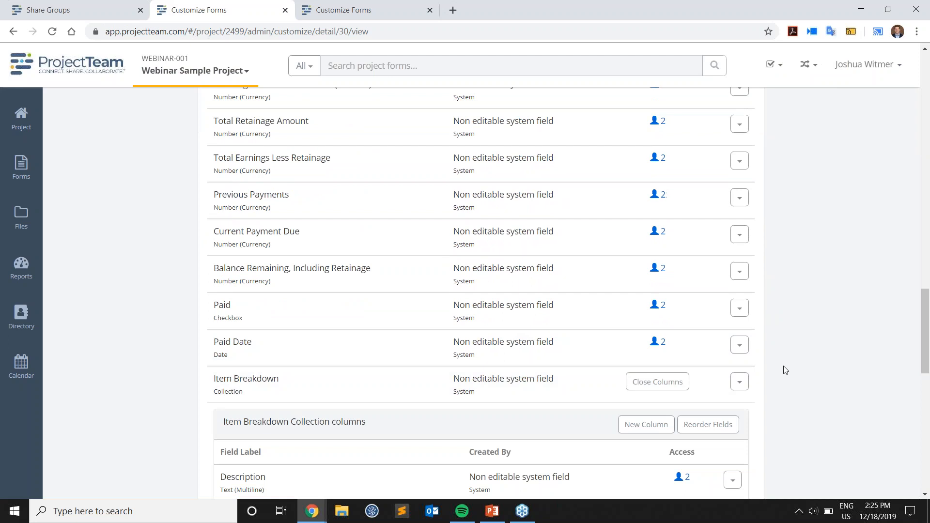
{"action": "scroll", "coordinate": [783, 369], "scroll_direction": "down", "scroll_amount": 5}
{"action": "scroll", "coordinate": [614, 363], "scroll_direction": "down", "scroll_amount": 1}
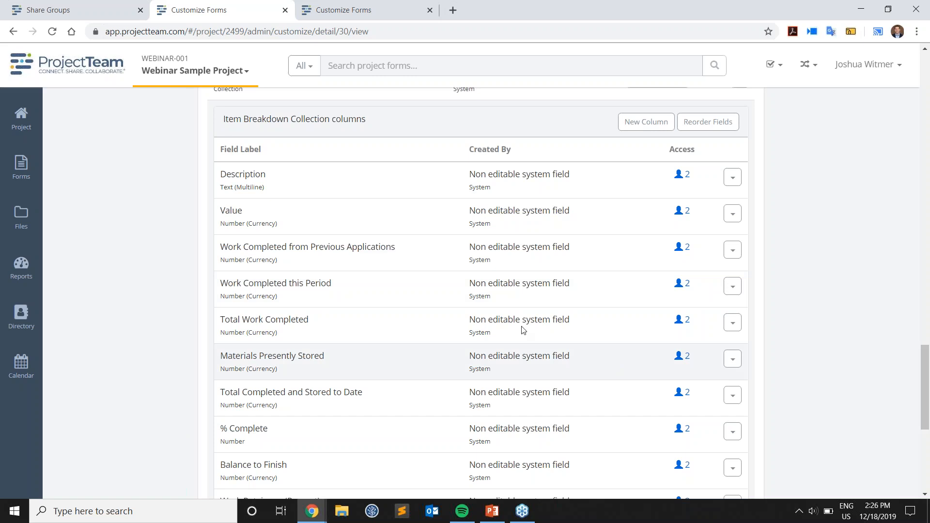
Add a Text (Multiline) column labelled "Internal Notes" to the Item Breakdown collection and save it
{"action": "left_click", "coordinate": [632, 128]}
{"action": "scroll", "coordinate": [223, 364], "scroll_direction": "down", "scroll_amount": 7}
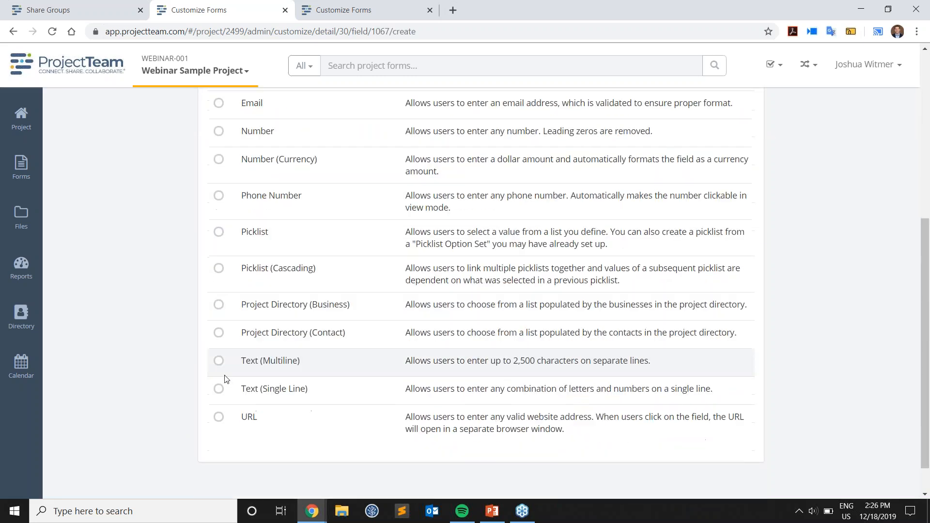
{"action": "left_click", "coordinate": [218, 361]}
{"action": "scroll", "coordinate": [728, 247], "scroll_direction": "up", "scroll_amount": 7}
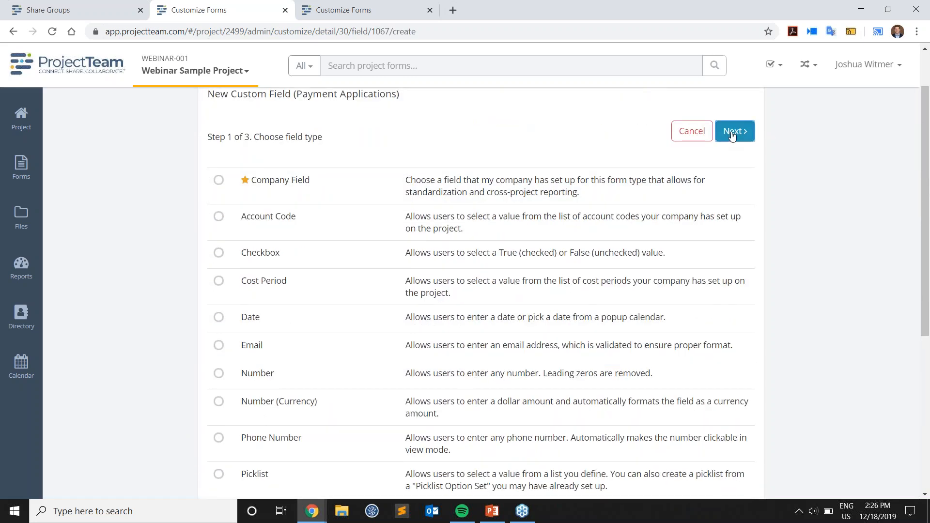
{"action": "left_click", "coordinate": [733, 127]}
{"action": "left_click", "coordinate": [395, 280]}
{"action": "type", "text": "Intern"}
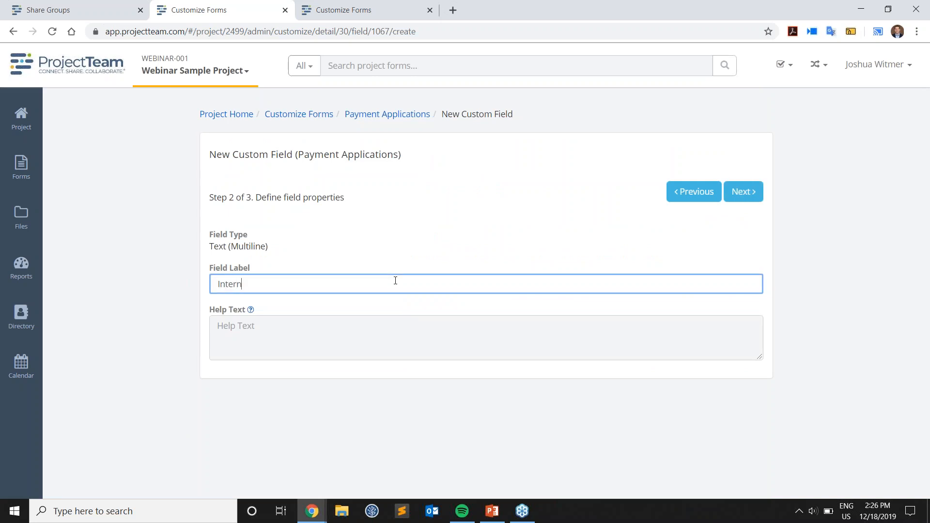
{"action": "left_click", "coordinate": [746, 195]}
{"action": "left_click", "coordinate": [723, 196]}
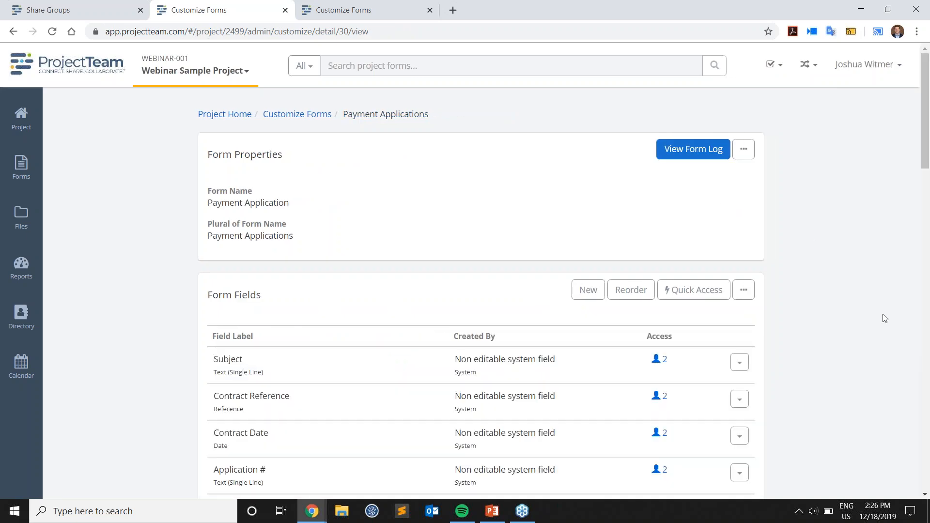
Try to move Internal Notes directly below Value in the Item Breakdown collection's column order
{"action": "scroll", "coordinate": [885, 318], "scroll_direction": "down", "scroll_amount": 20}
{"action": "left_click", "coordinate": [670, 384]}
{"action": "scroll", "coordinate": [678, 291], "scroll_direction": "down", "scroll_amount": 5}
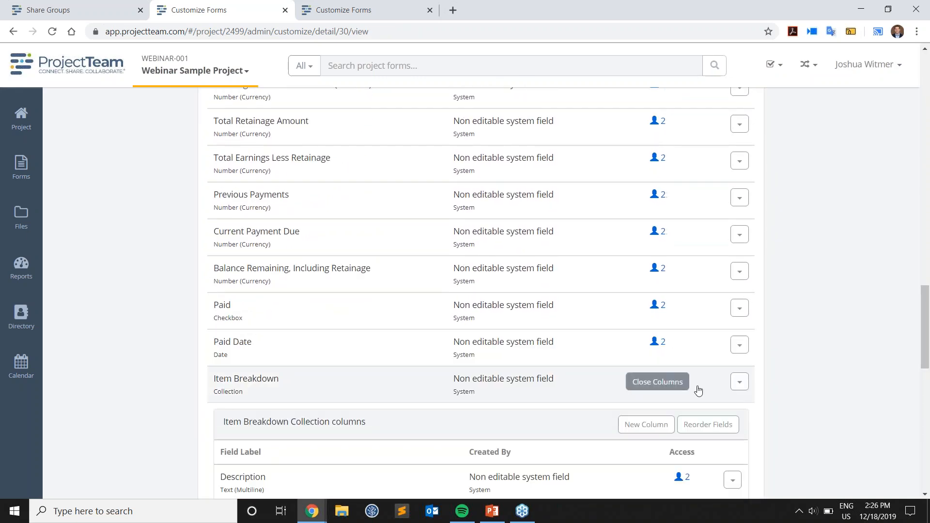
{"action": "left_click", "coordinate": [714, 183]}
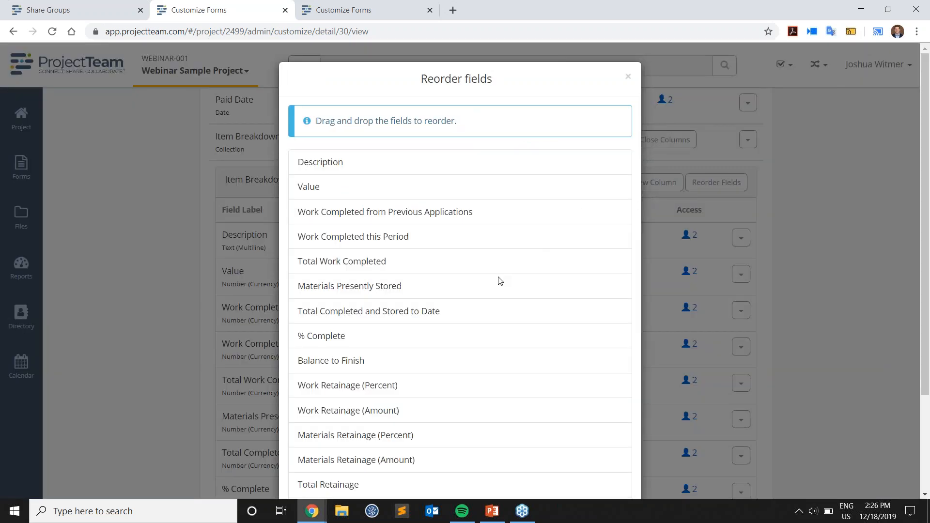
{"action": "scroll", "coordinate": [496, 276], "scroll_direction": "down", "scroll_amount": 3}
{"action": "scroll", "coordinate": [391, 370], "scroll_direction": "up", "scroll_amount": 1}
{"action": "left_click_drag", "start_coordinate": [348, 474], "coordinate": [334, 147]}
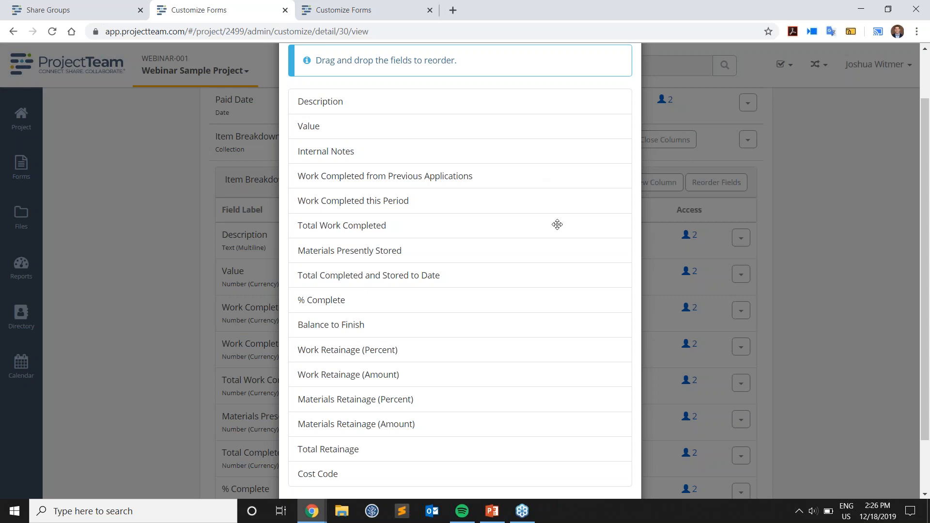
{"action": "scroll", "coordinate": [556, 227], "scroll_direction": "down", "scroll_amount": 2}
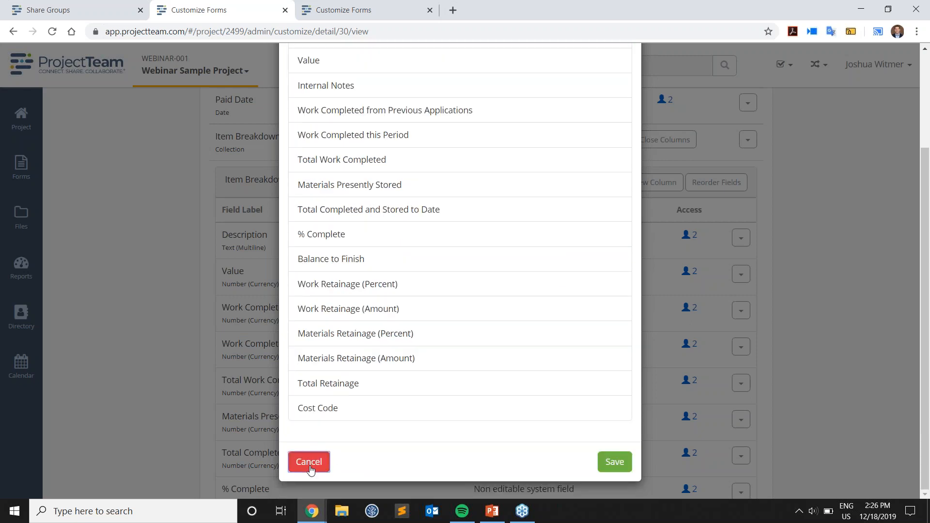
{"action": "left_click", "coordinate": [309, 461]}
Close the Payment Applications customization and return to the form fields of the Punch List Items form
{"action": "scroll", "coordinate": [808, 288], "scroll_direction": "up", "scroll_amount": 10}
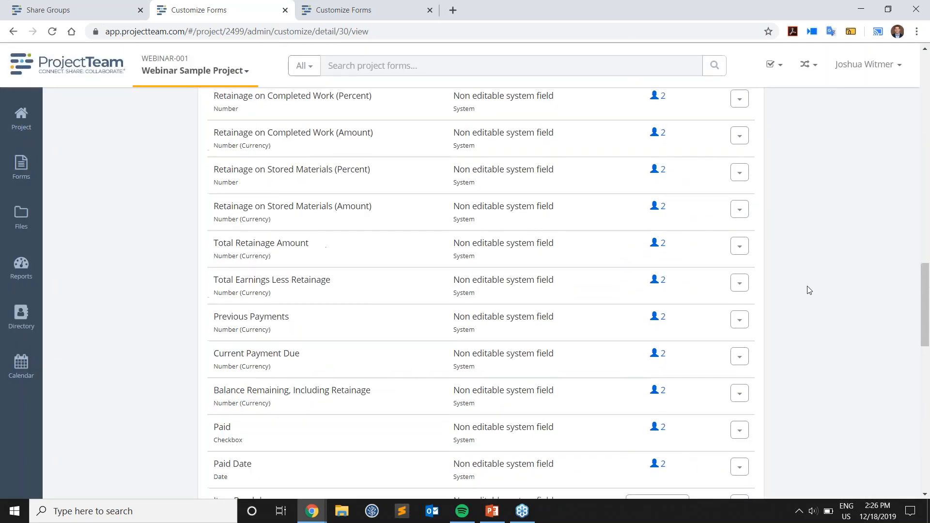
{"action": "scroll", "coordinate": [808, 290], "scroll_direction": "up", "scroll_amount": 15}
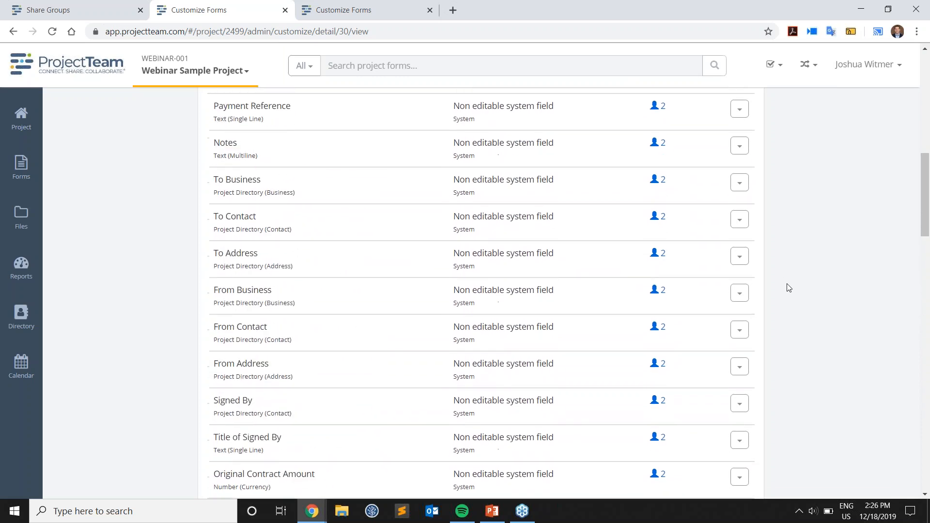
{"action": "scroll", "coordinate": [784, 289], "scroll_direction": "up", "scroll_amount": 3}
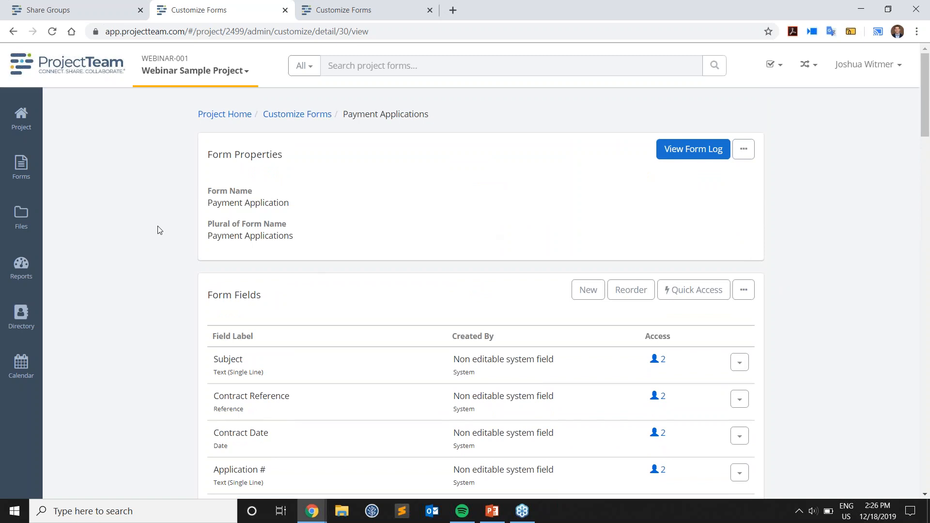
{"action": "left_click", "coordinate": [33, 172]}
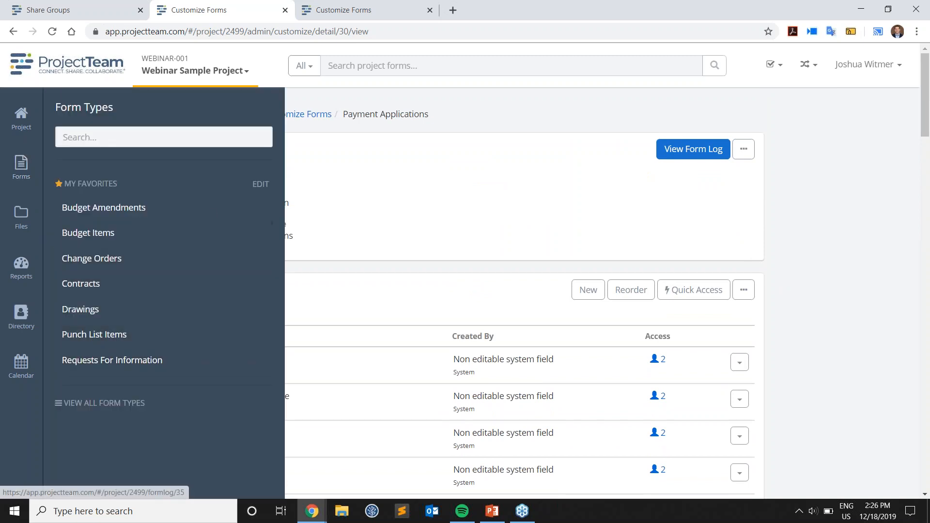
{"action": "left_click", "coordinate": [286, 11]}
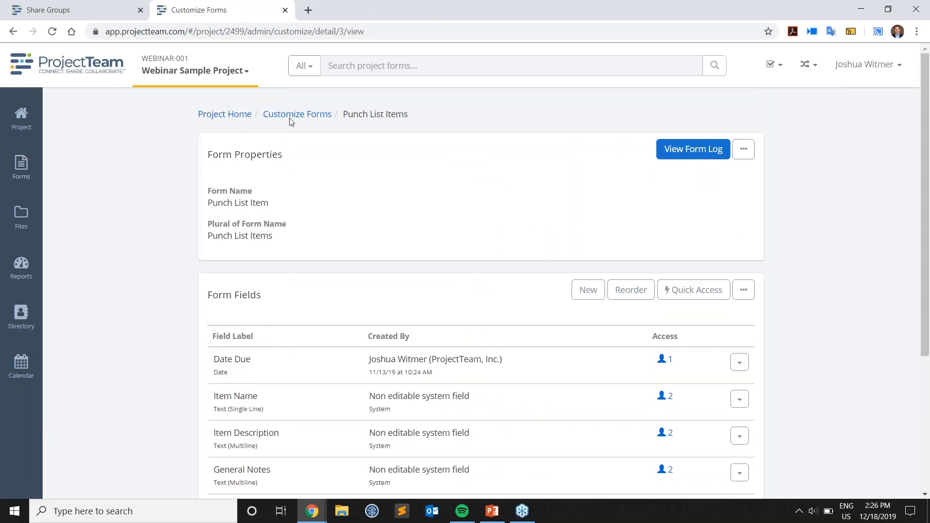
{"action": "left_click_drag", "start_coordinate": [217, 205], "coordinate": [257, 204]}
{"action": "left_click", "coordinate": [331, 216]}
{"action": "scroll", "coordinate": [356, 251], "scroll_direction": "down", "scroll_amount": 2}
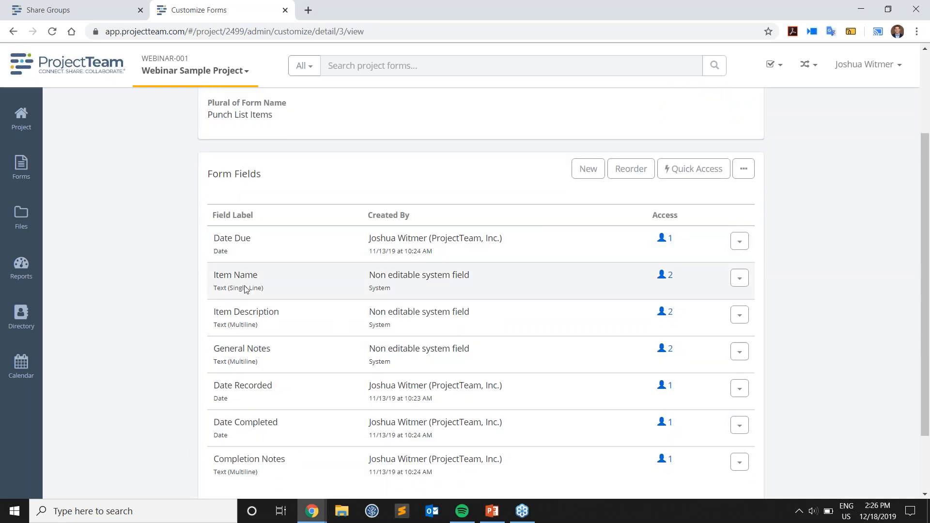
Start a new custom field of type Picklist on the Punch List Items form and go to its properties
{"action": "left_click", "coordinate": [589, 173]}
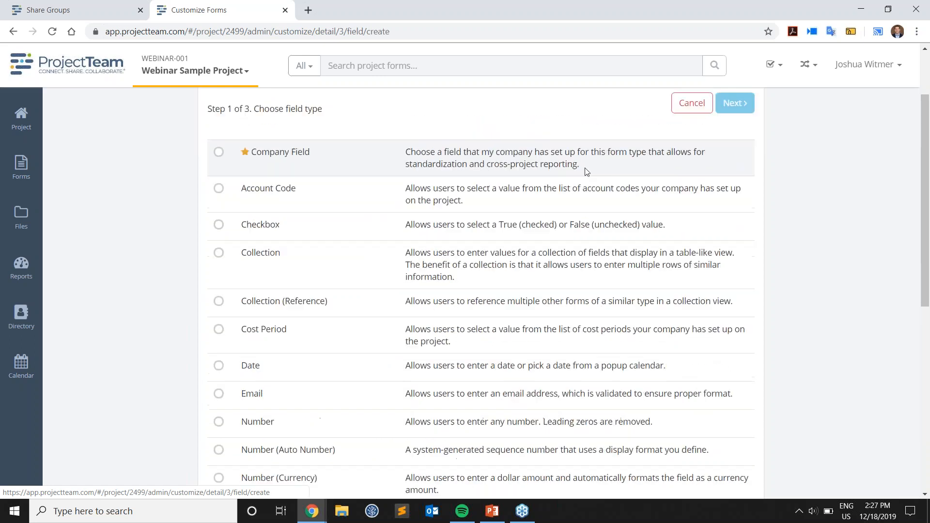
{"action": "scroll", "coordinate": [217, 433], "scroll_direction": "down", "scroll_amount": 3}
{"action": "left_click", "coordinate": [219, 429]}
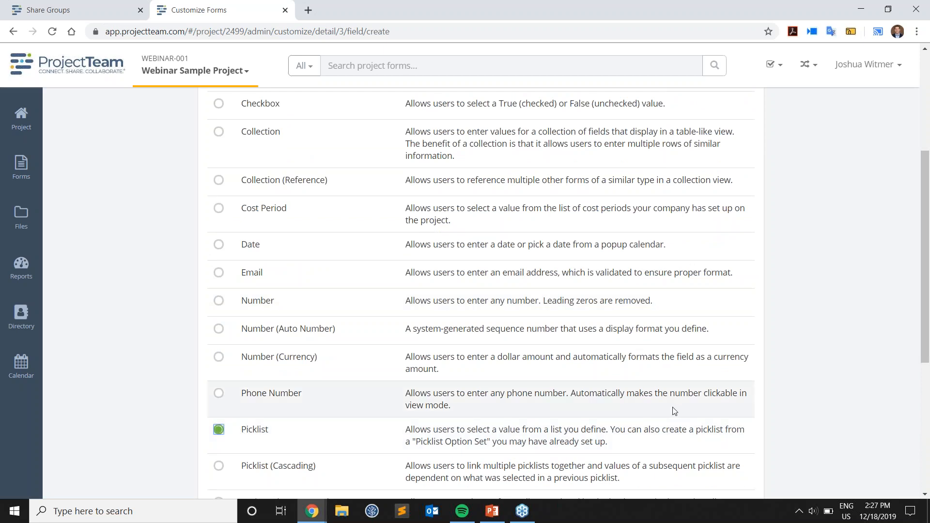
{"action": "scroll", "coordinate": [559, 432], "scroll_direction": "up", "scroll_amount": 4}
{"action": "left_click", "coordinate": [731, 163]}
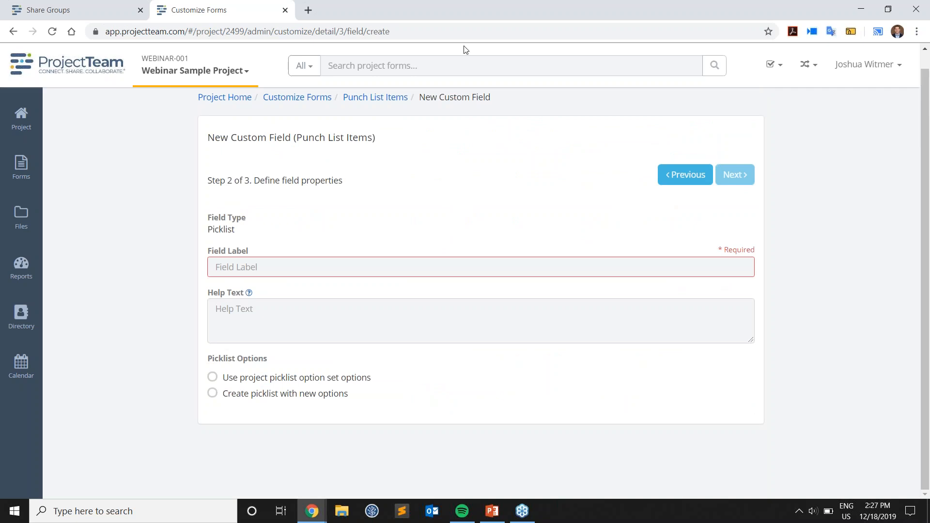
Search the web for "colors" in a new tab and open the color names in Wikipedia's "List of colors: A–F"
{"action": "left_click", "coordinate": [308, 10]}
{"action": "type", "text": "colors"}
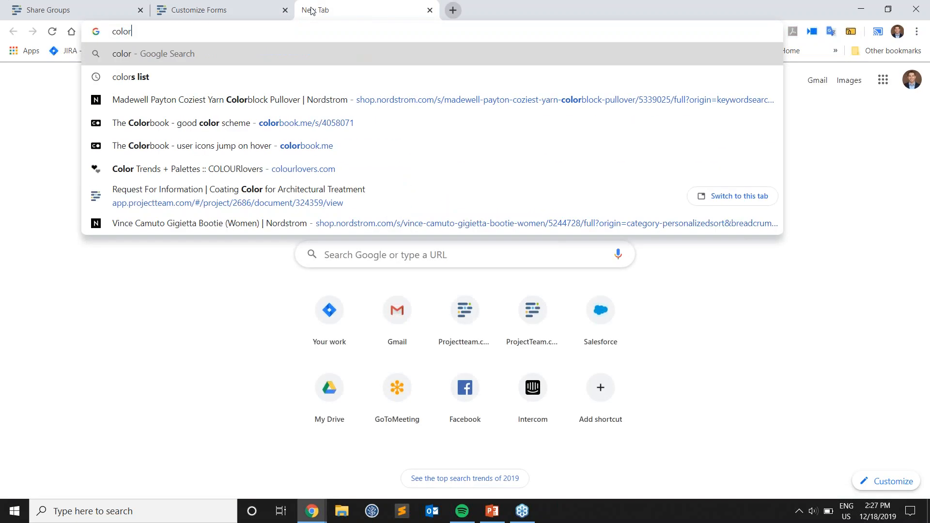
{"action": "key", "text": "Return"}
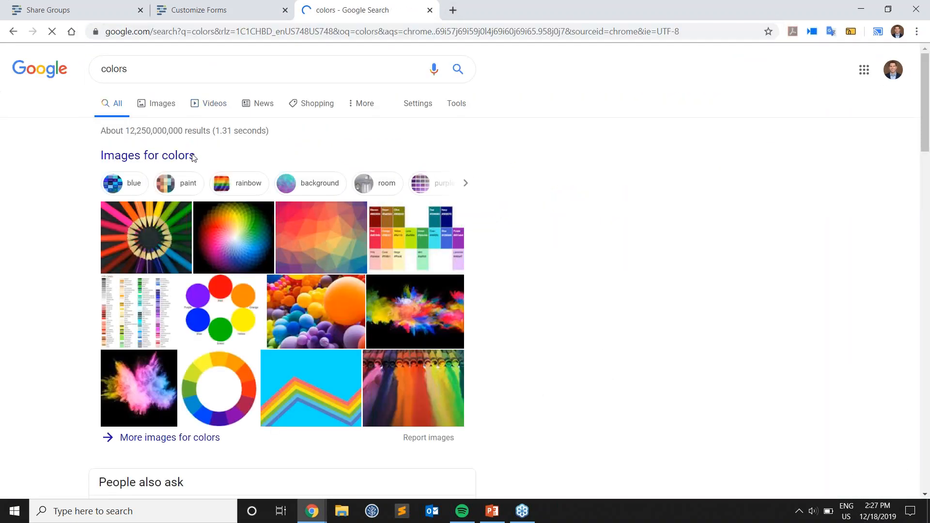
{"action": "scroll", "coordinate": [188, 326], "scroll_direction": "down", "scroll_amount": 6}
{"action": "left_click", "coordinate": [189, 337]}
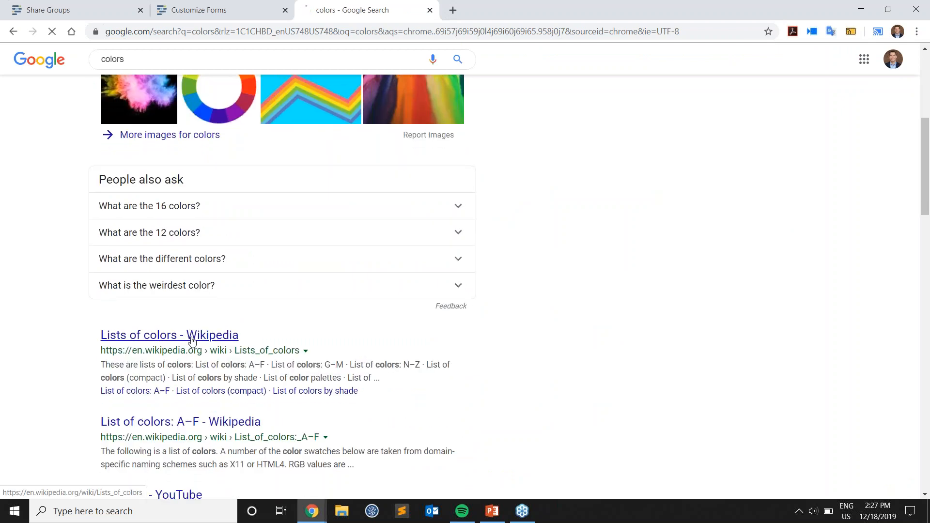
{"action": "scroll", "coordinate": [258, 349], "scroll_direction": "down", "scroll_amount": 9}
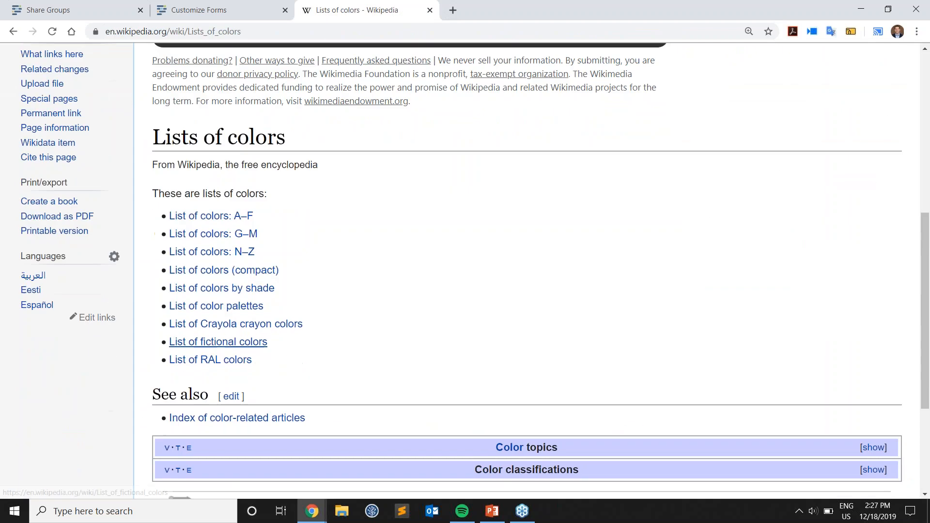
{"action": "scroll", "coordinate": [242, 335], "scroll_direction": "up", "scroll_amount": 5}
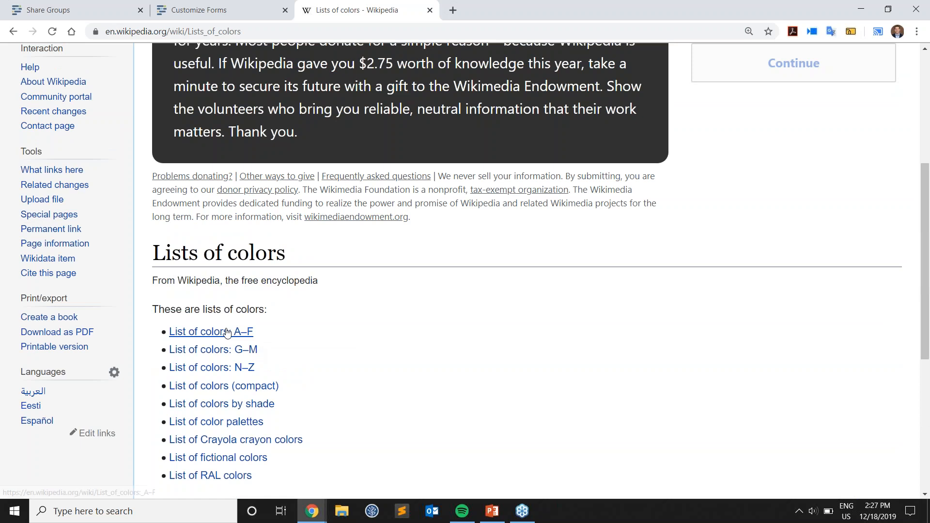
{"action": "left_click", "coordinate": [238, 331]}
{"action": "scroll", "coordinate": [300, 391], "scroll_direction": "down", "scroll_amount": 5}
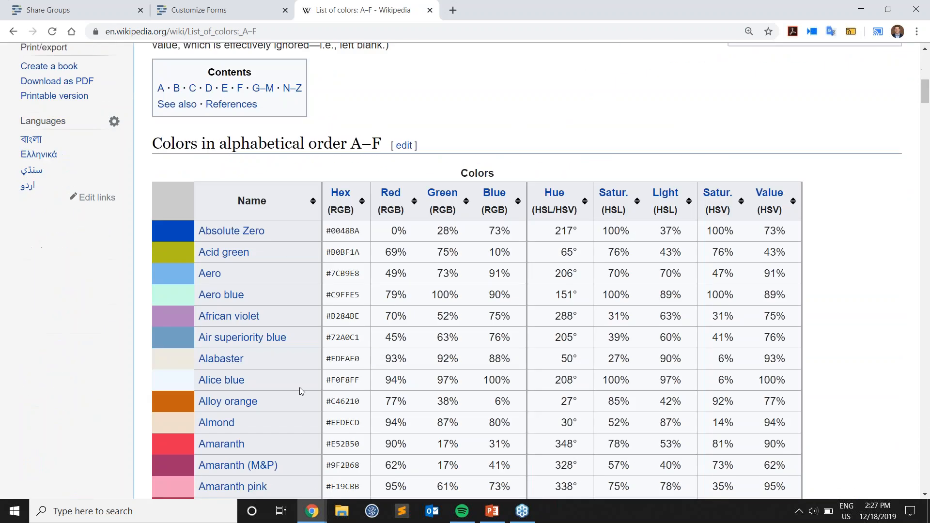
{"action": "left_click_drag", "start_coordinate": [267, 405], "coordinate": [201, 307]}
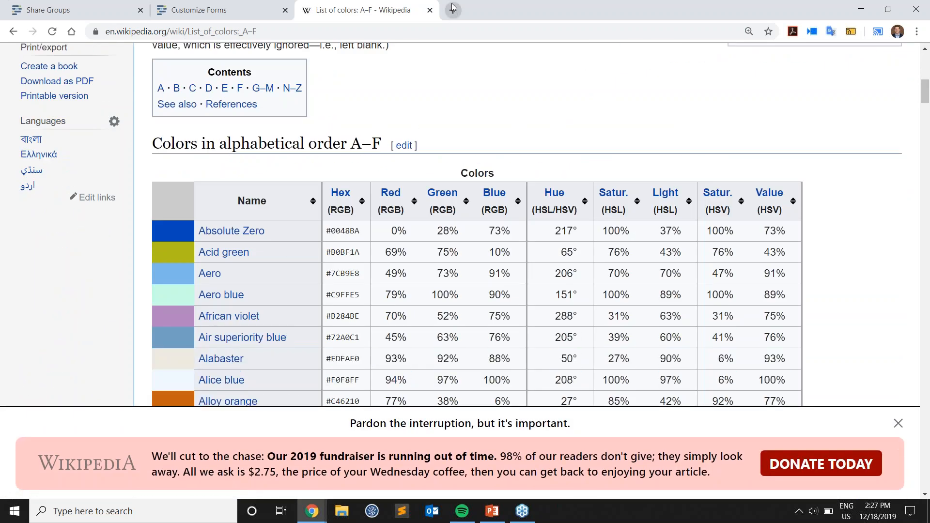
Return to the new Punch List Items picklist field and choose to create the picklist with new options
{"action": "left_click", "coordinate": [453, 10]}
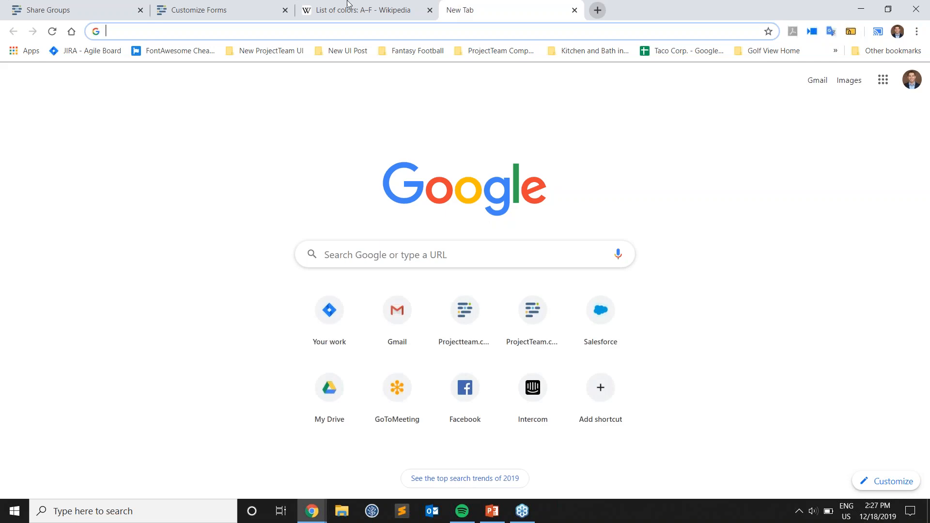
{"action": "left_click", "coordinate": [192, 9]}
{"action": "left_click", "coordinate": [290, 393]}
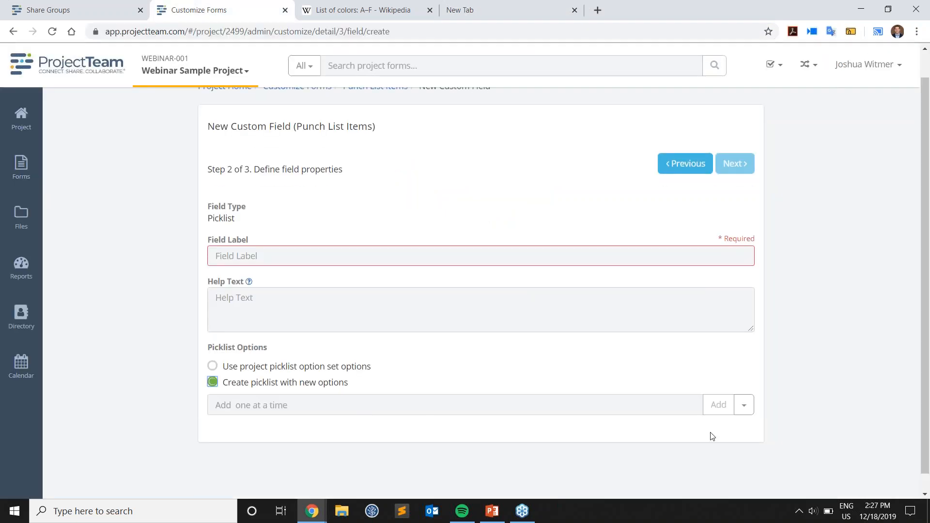
Bulk add the picklist options Red, Blue, Yellow, Green, Purple, Pink, Brown, Black and White
{"action": "left_click", "coordinate": [744, 407]}
{"action": "left_click", "coordinate": [719, 421]}
{"action": "type", "text": "Red"}
{"action": "key", "text": "Return"}
{"action": "type", "text": "Blue"}
{"action": "key", "text": "Return"}
{"action": "type", "text": "Yellow"}
{"action": "key", "text": "Return"}
{"action": "type", "text": "Green"}
{"action": "key", "text": "Return"}
{"action": "type", "text": "Purple"}
{"action": "key", "text": "Return"}
{"action": "type", "text": "Pink"}
{"action": "key", "text": "Return"}
{"action": "type", "text": "Brown"}
{"action": "key", "text": "Return"}
{"action": "type", "text": "Black"}
{"action": "key", "text": "Return"}
{"action": "type", "text": "White"}
{"action": "key", "text": "Return"}
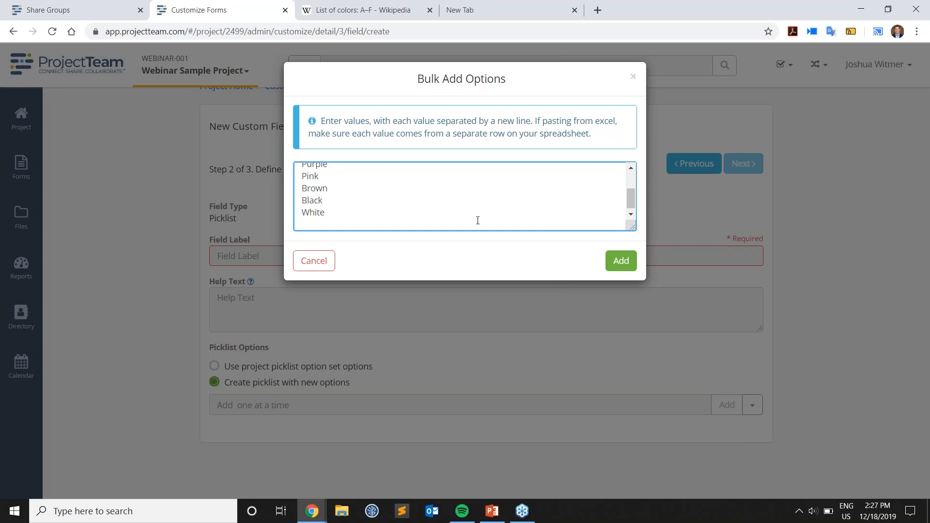
{"action": "key", "text": "BackSpace"}
{"action": "left_click", "coordinate": [615, 260]}
{"action": "scroll", "coordinate": [581, 390], "scroll_direction": "down", "scroll_amount": 3}
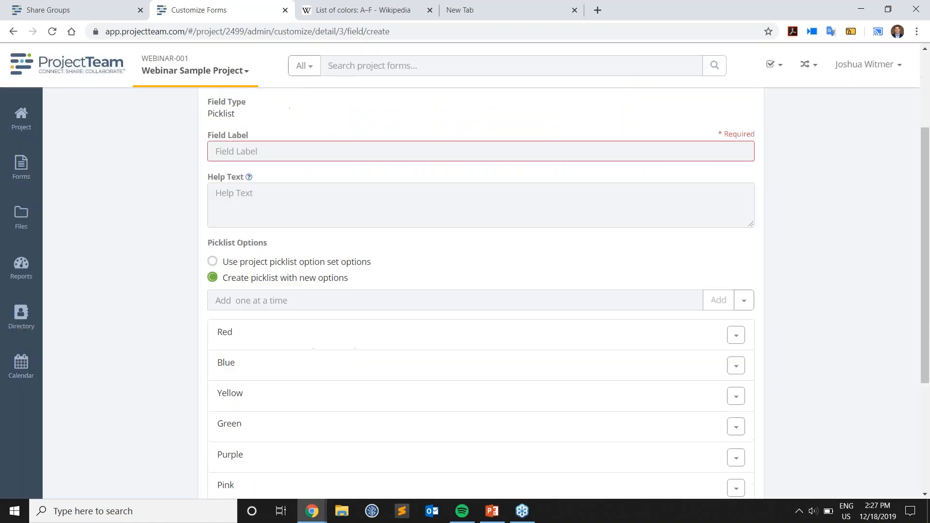
Label the picklist field "Colors of Paint" and finish creating it on the Punch List Items form
{"action": "scroll", "coordinate": [549, 373], "scroll_direction": "up", "scroll_amount": 3}
{"action": "left_click", "coordinate": [467, 262]}
{"action": "type", "text": "Colors of Paint"}
{"action": "left_click", "coordinate": [734, 165]}
{"action": "left_click", "coordinate": [722, 192]}
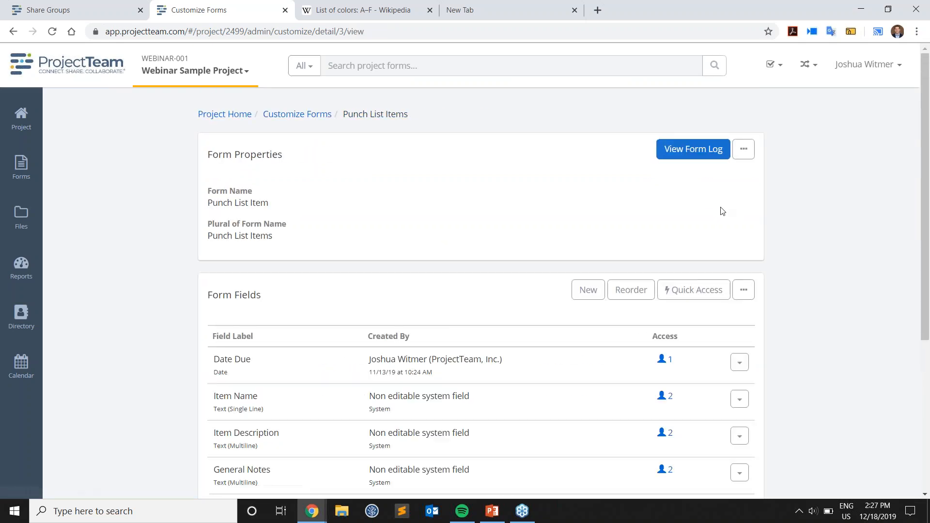
From the Punch List Items log, edit item "004 - Outlet covers in office 2" and set its Colors of Paint to Blue
{"action": "left_click", "coordinate": [710, 151]}
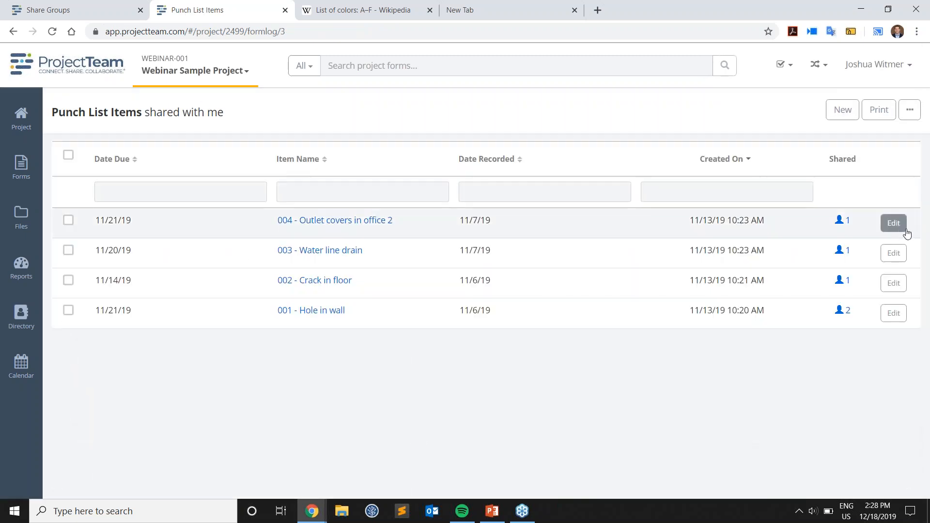
{"action": "left_click", "coordinate": [905, 229]}
{"action": "scroll", "coordinate": [273, 393], "scroll_direction": "down", "scroll_amount": 3}
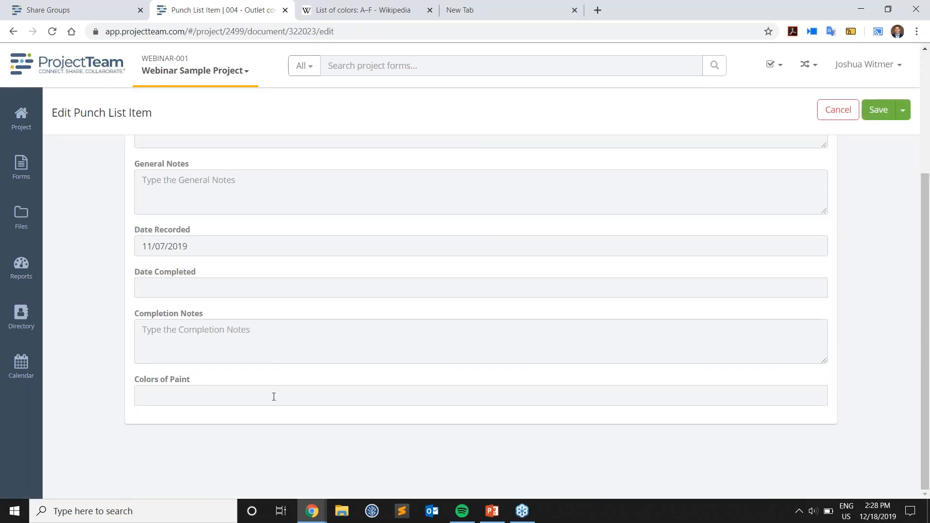
{"action": "left_click", "coordinate": [274, 394]}
{"action": "type", "text": "Blue"}
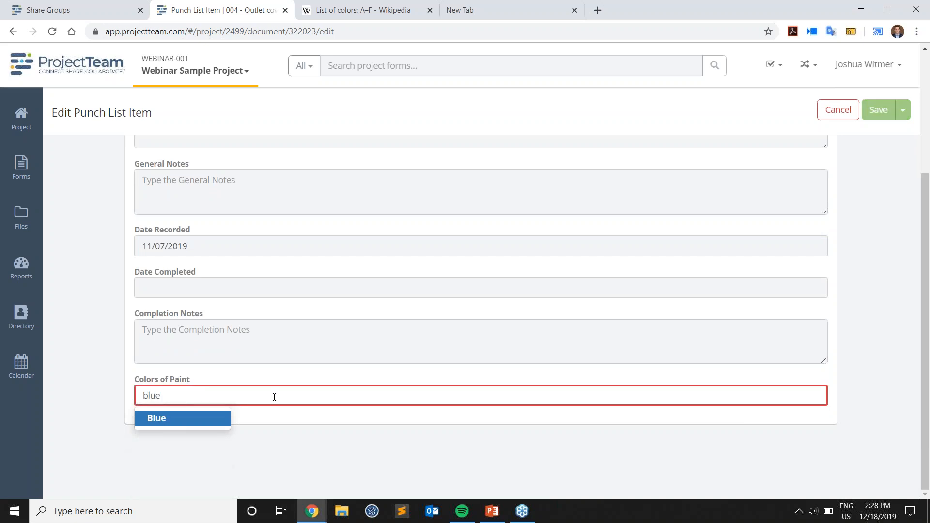
{"action": "key", "text": "Return"}
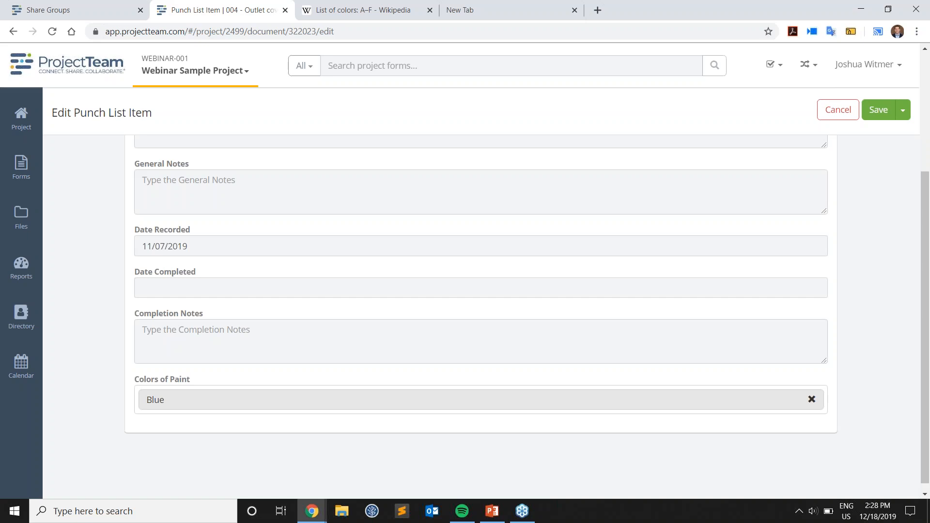
{"action": "left_click", "coordinate": [918, 198]}
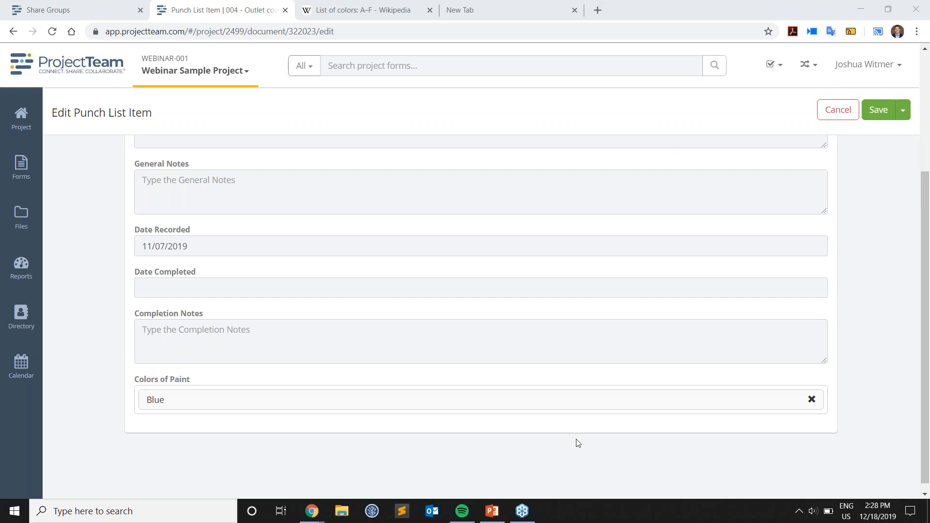
Switch to the webinar slides in PowerPoint and display the "Today's Topics" slide
{"action": "left_click", "coordinate": [493, 510]}
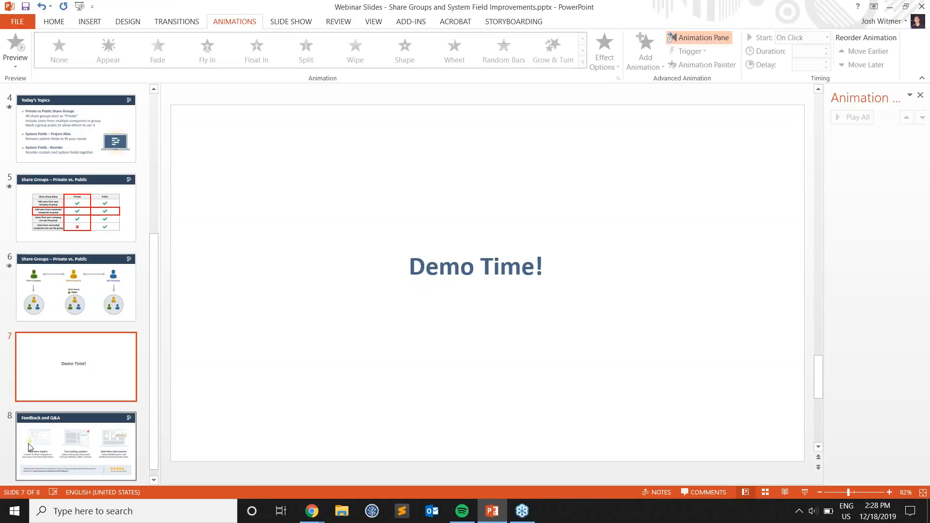
{"action": "left_click", "coordinate": [76, 435]}
{"action": "scroll", "coordinate": [82, 287], "scroll_direction": "up", "scroll_amount": 5}
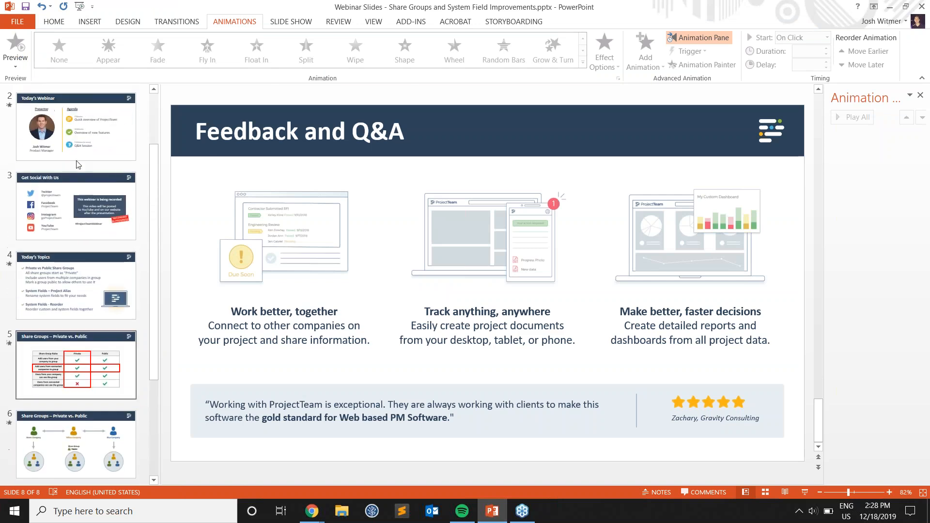
{"action": "left_click", "coordinate": [91, 327]}
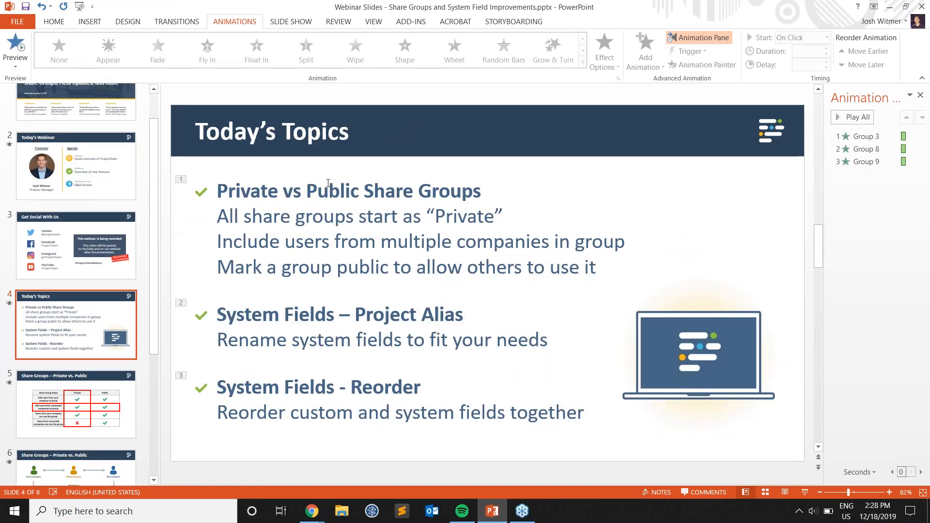